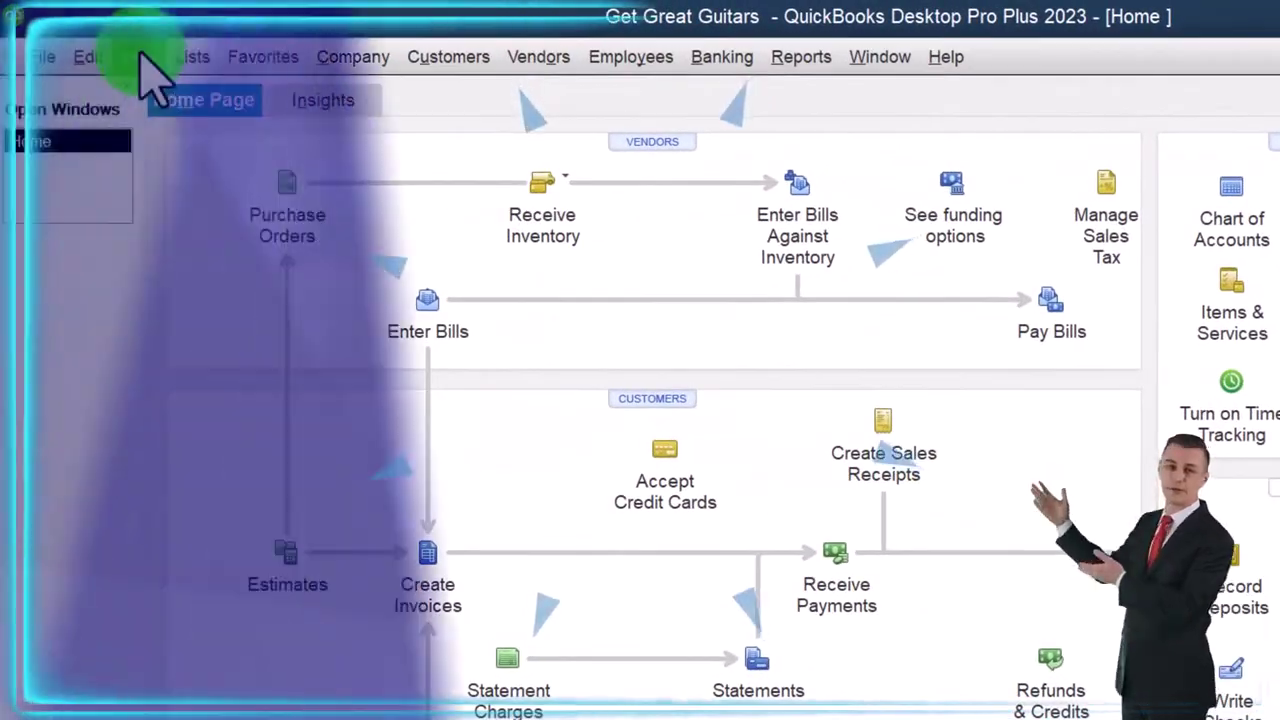
# Open the Profit & Loss Standard report from Company & Financial reports.
pyautogui.click(138, 57)
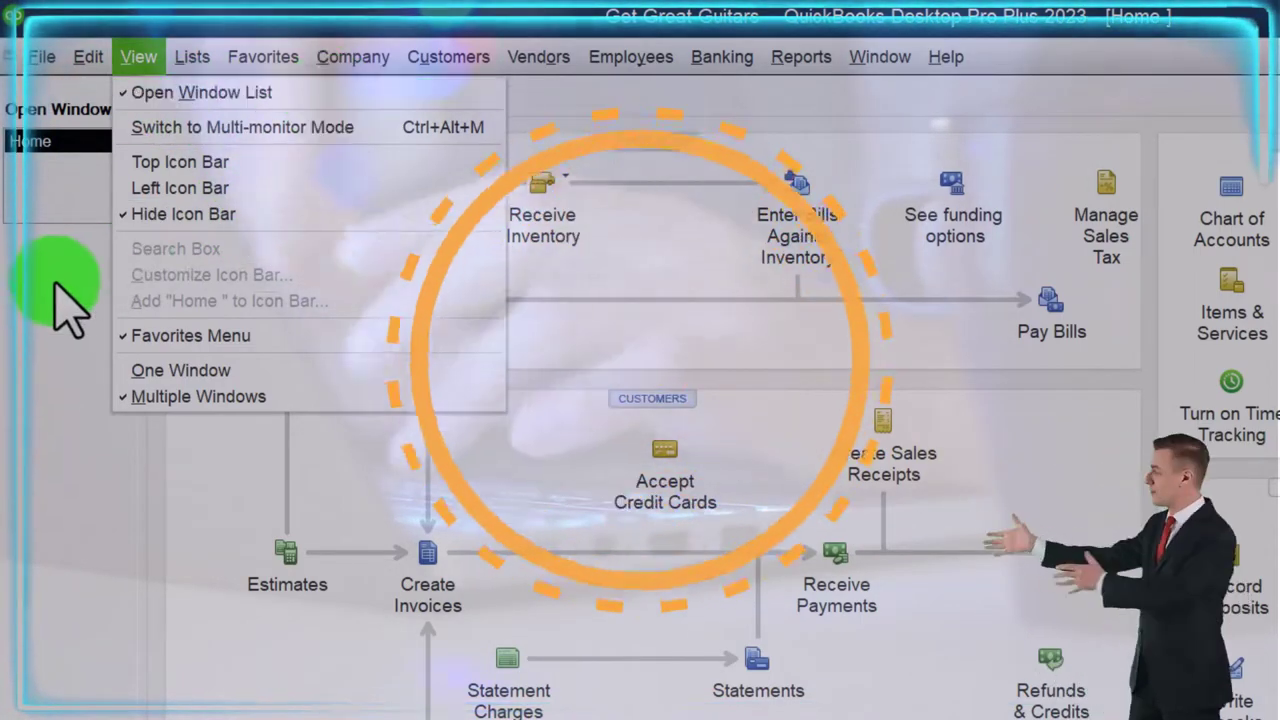
pyautogui.click(60, 303)
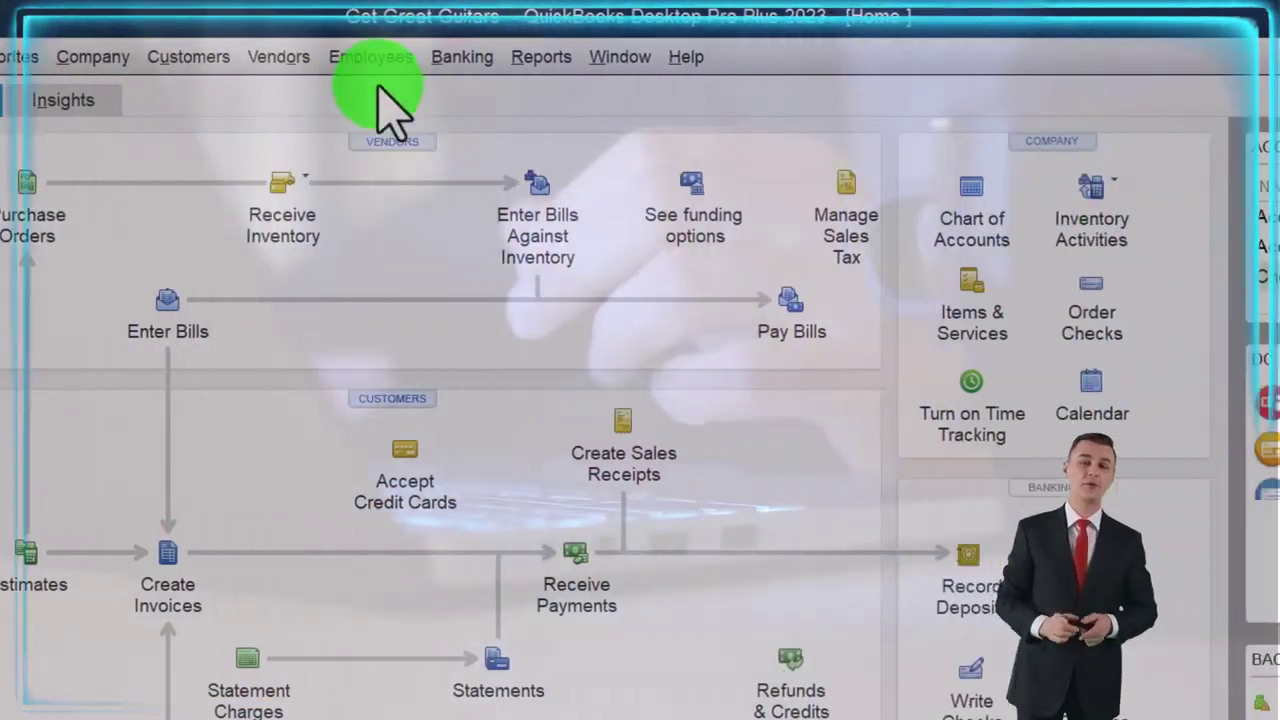
pyautogui.click(801, 57)
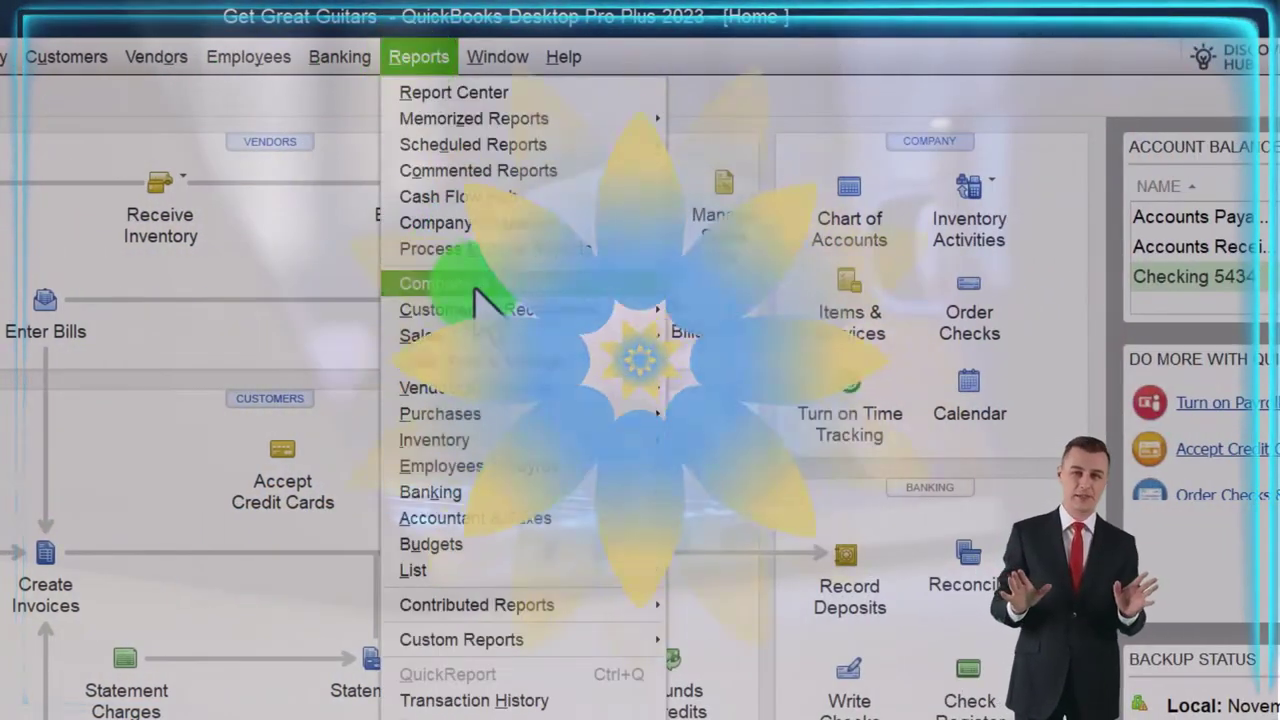
pyautogui.moveTo(470, 290)
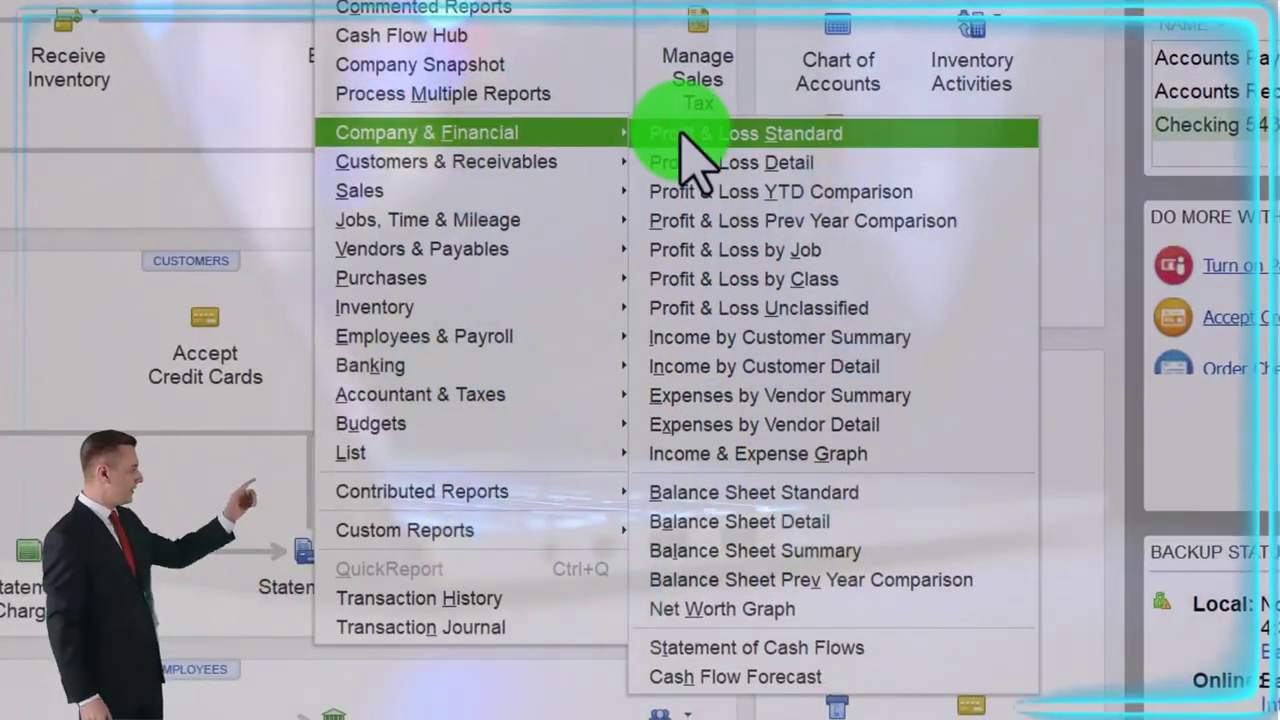
pyautogui.click(688, 140)
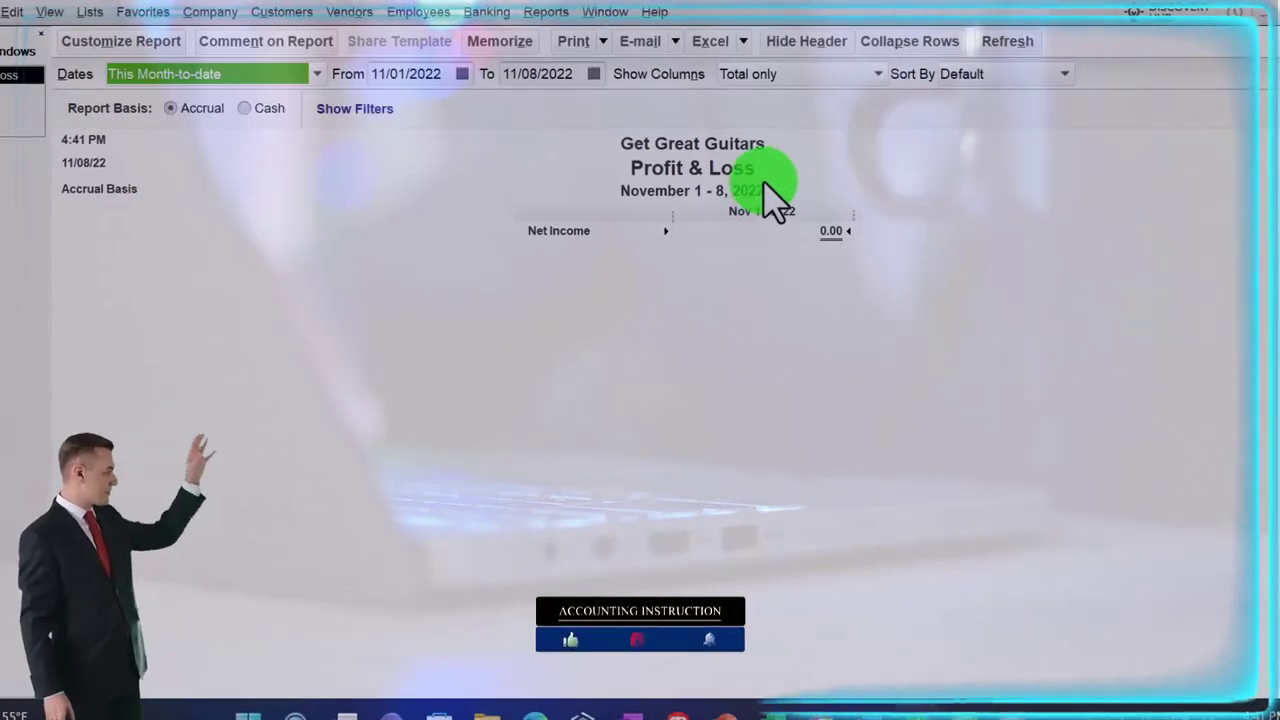
# Set the report's date range to 01/01/2023 through 02/28/2023.
pyautogui.press('Tab')
pyautogui.write('01')
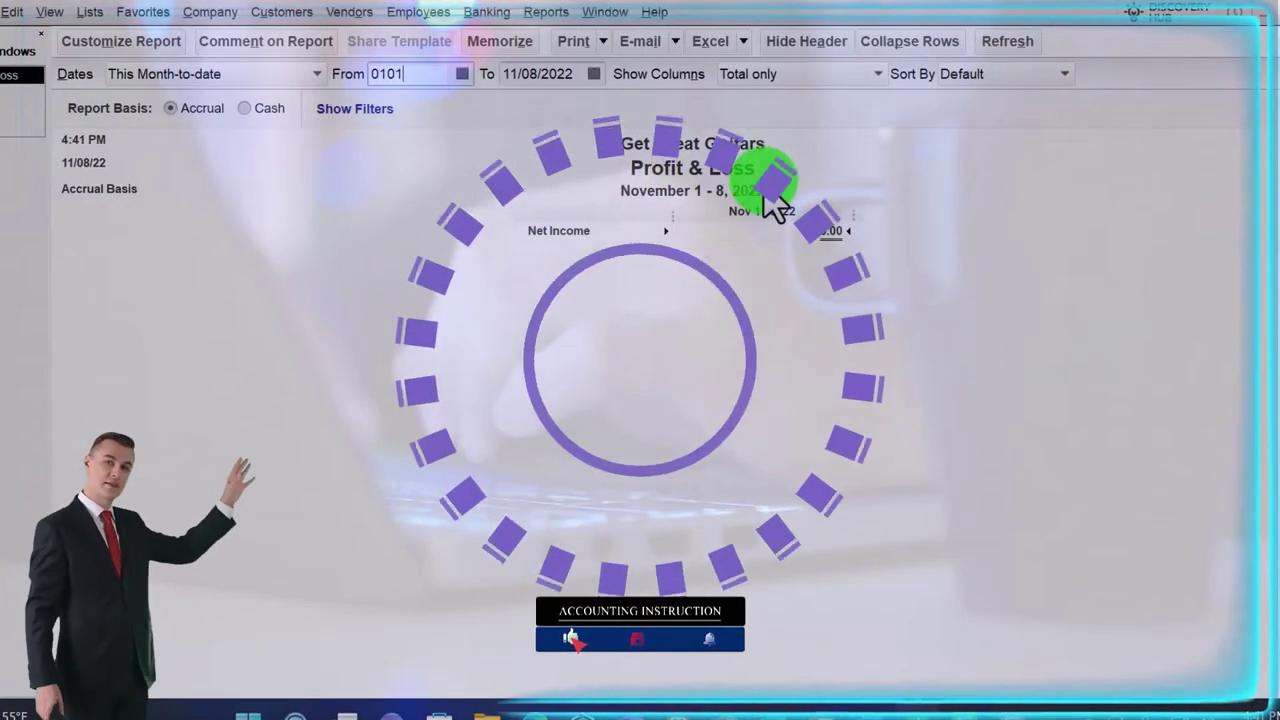
pyautogui.write('/01/2023')
pyautogui.press('Tab')
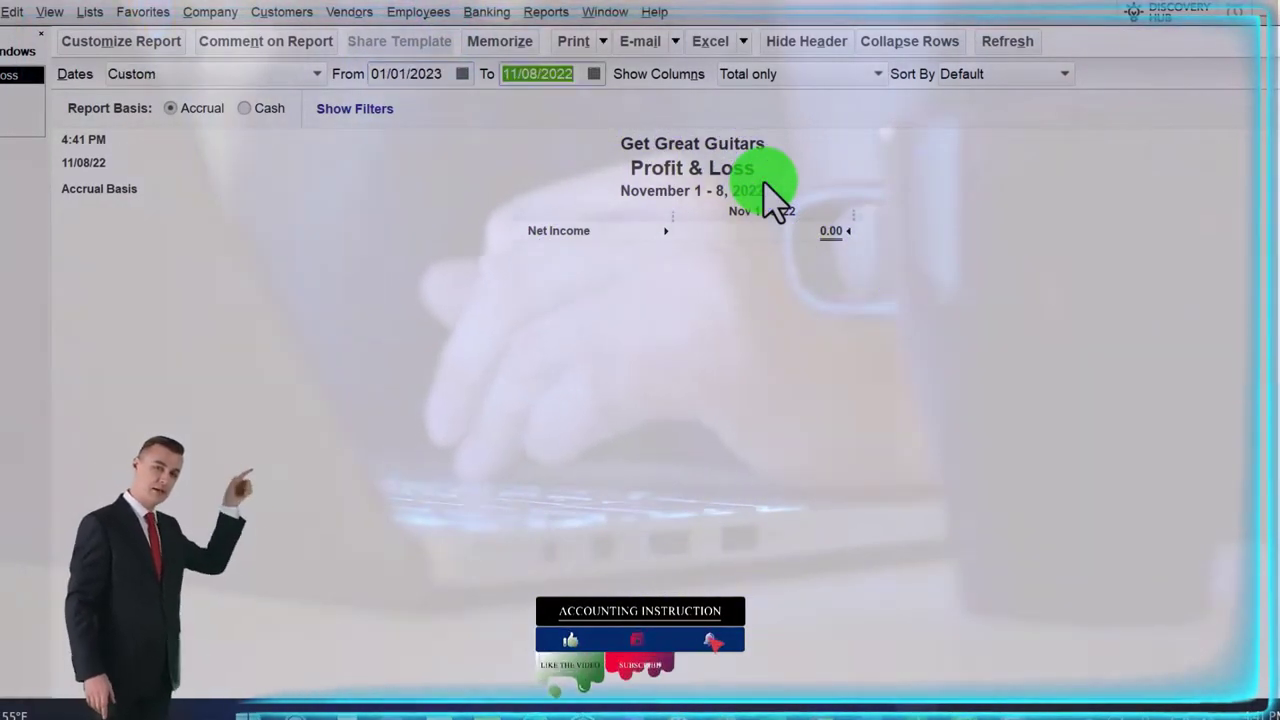
pyautogui.write('022823')
pyautogui.press('Tab')
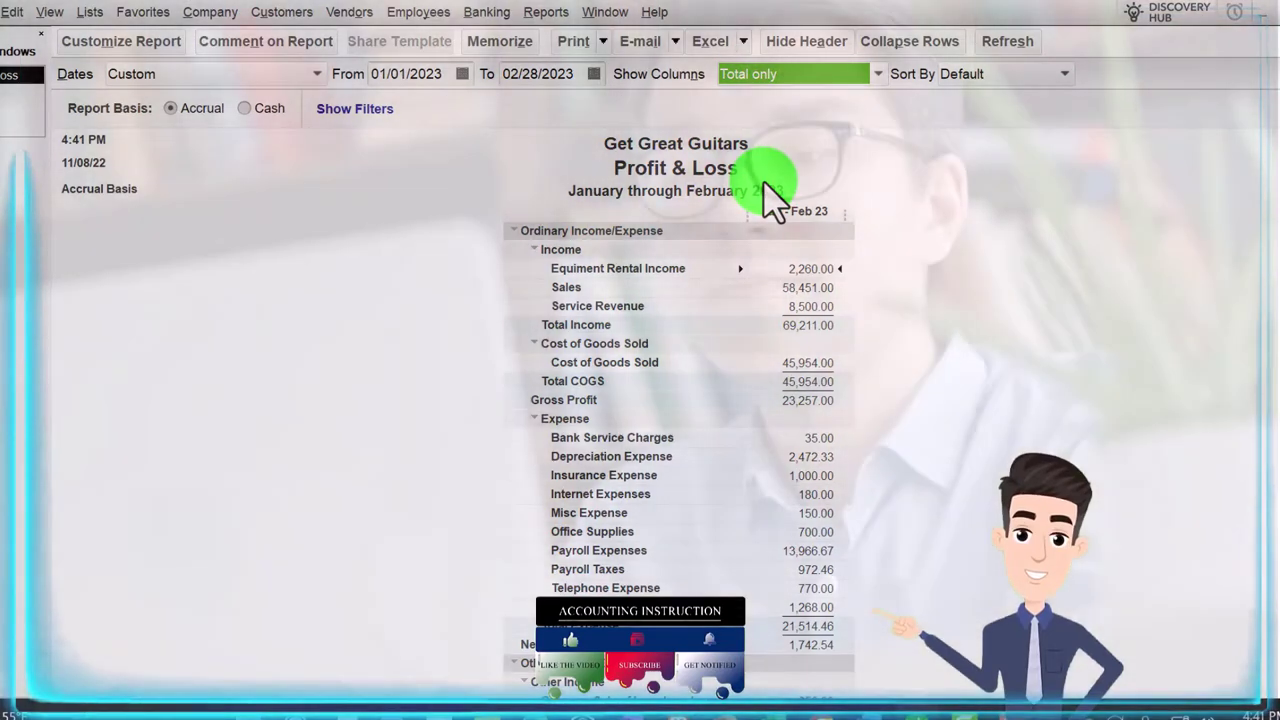
# Set the Profit & Loss column label font to size 14 and apply it to all related fonts.
pyautogui.click(150, 45)
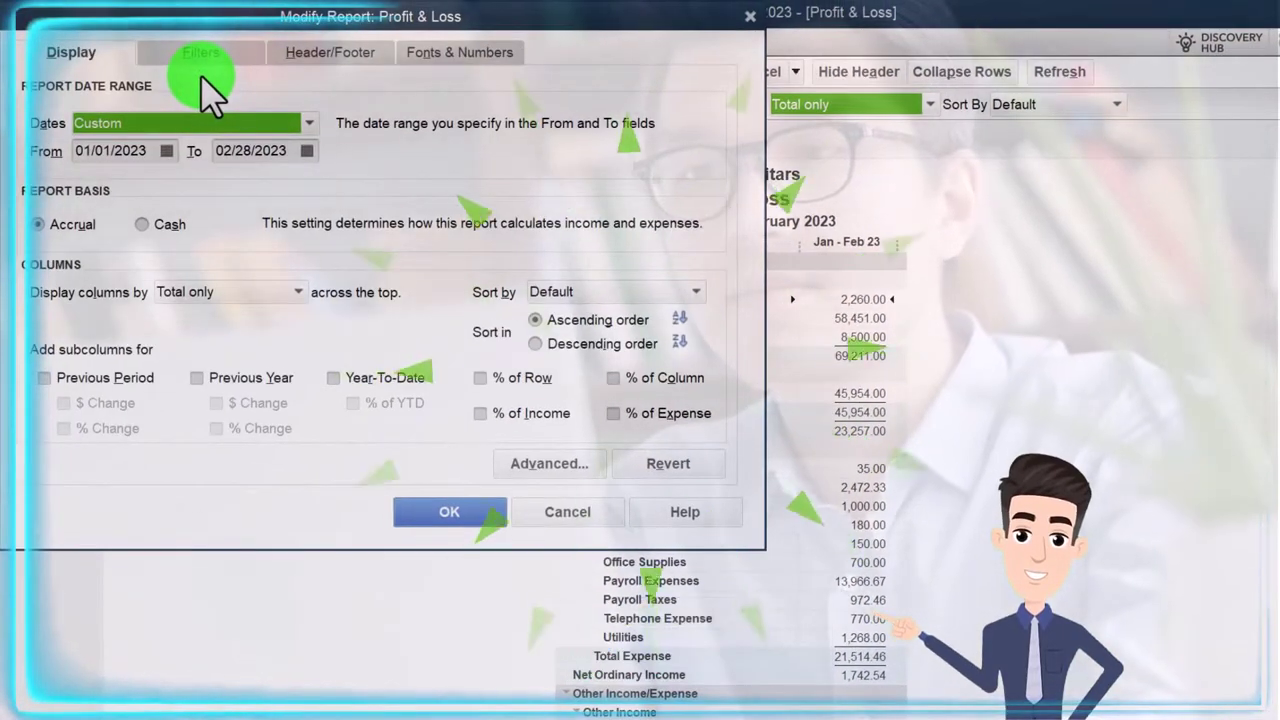
pyautogui.click(428, 55)
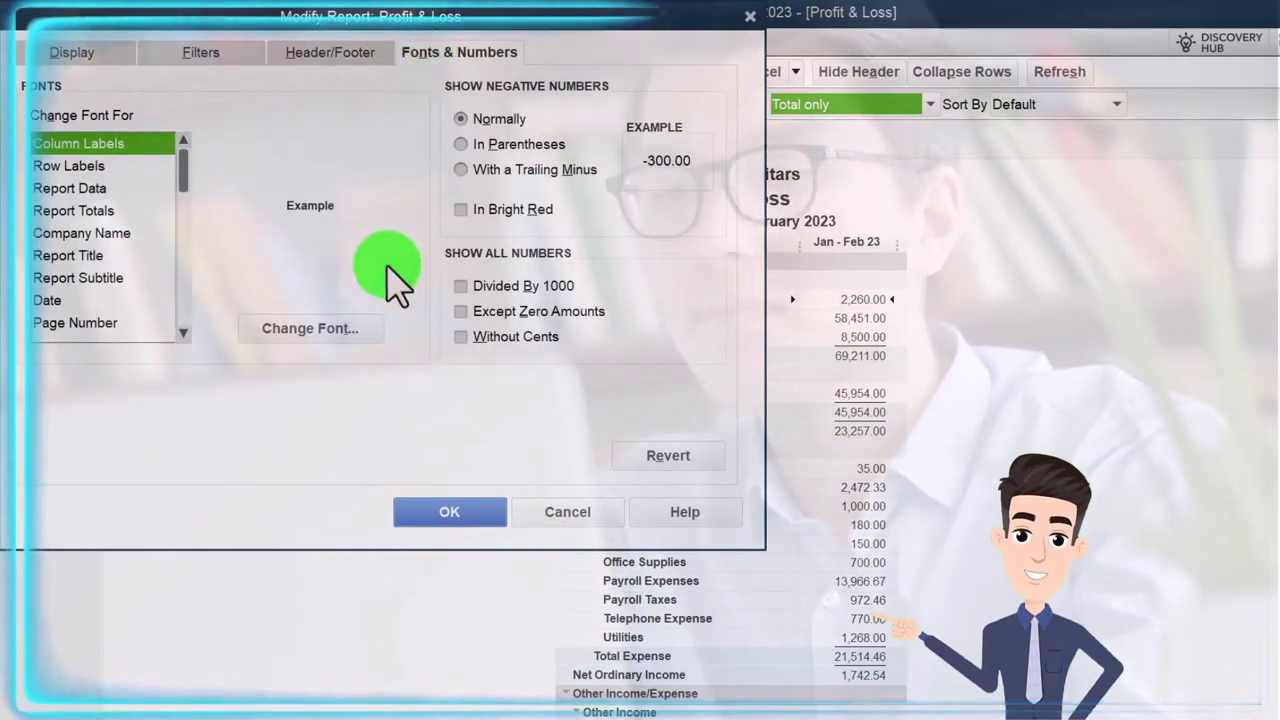
pyautogui.click(350, 328)
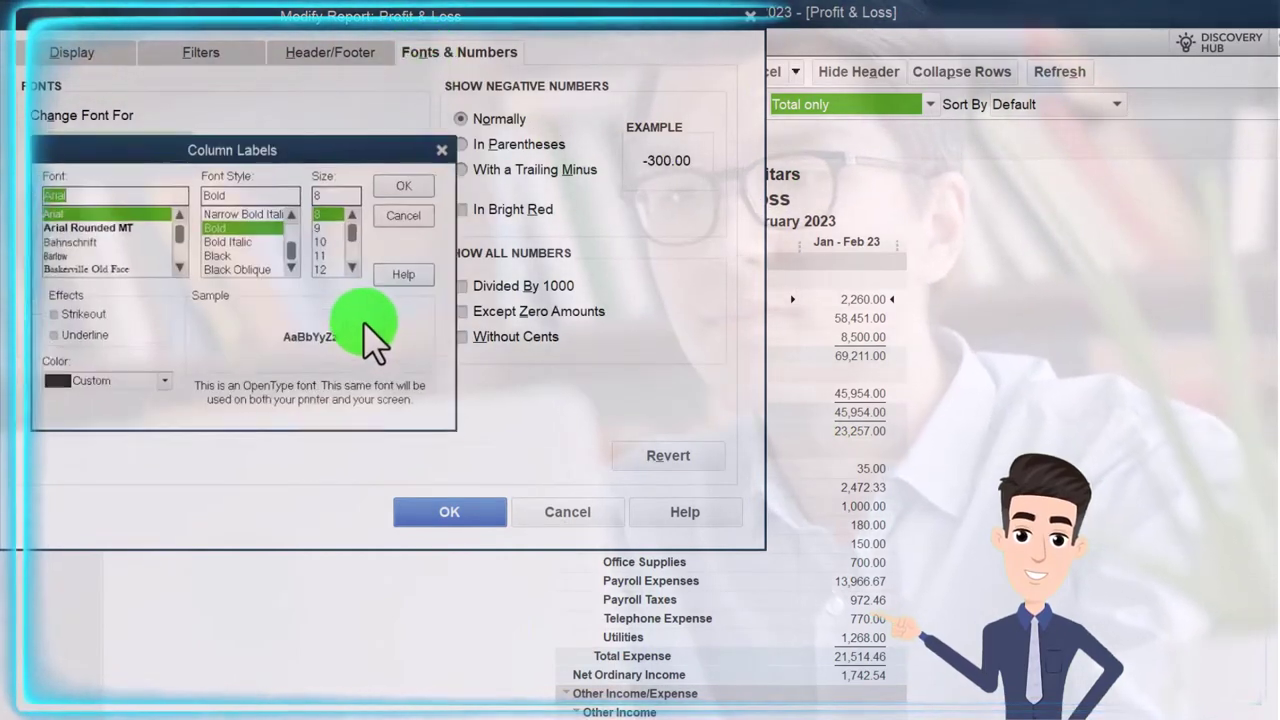
pyautogui.click(356, 268)
pyautogui.click(325, 269)
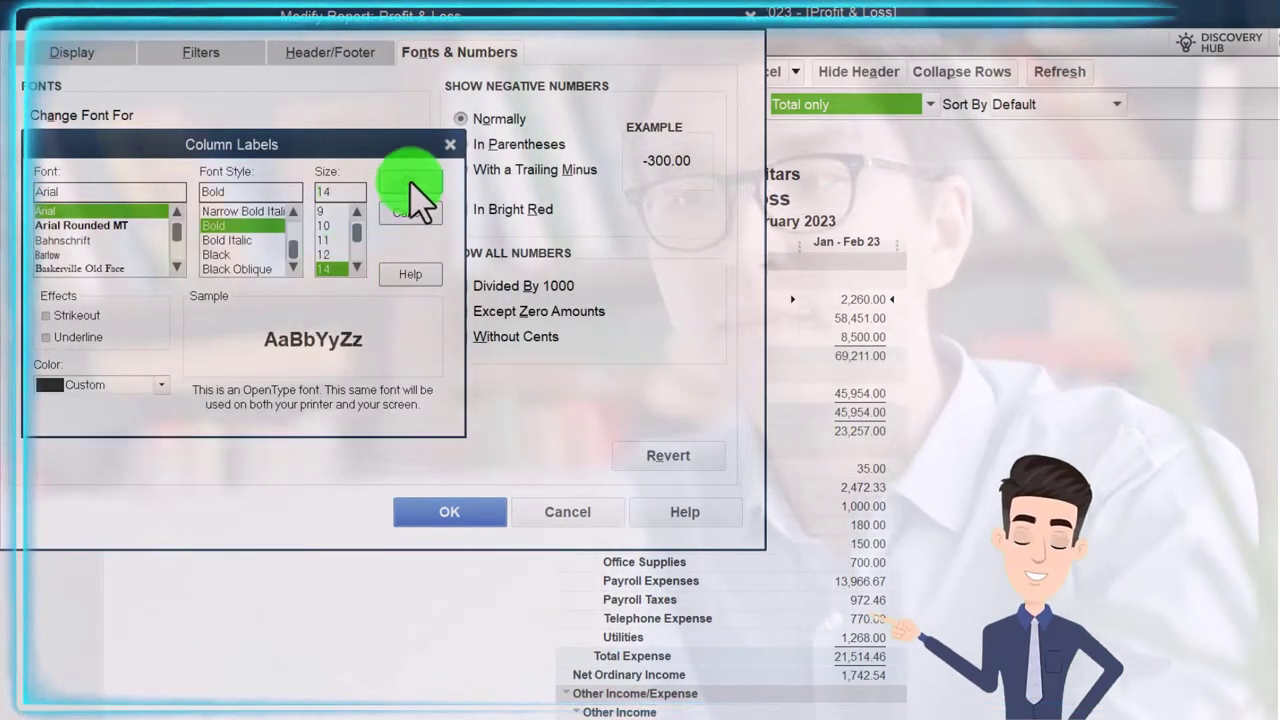
pyautogui.click(412, 186)
pyautogui.click(591, 233)
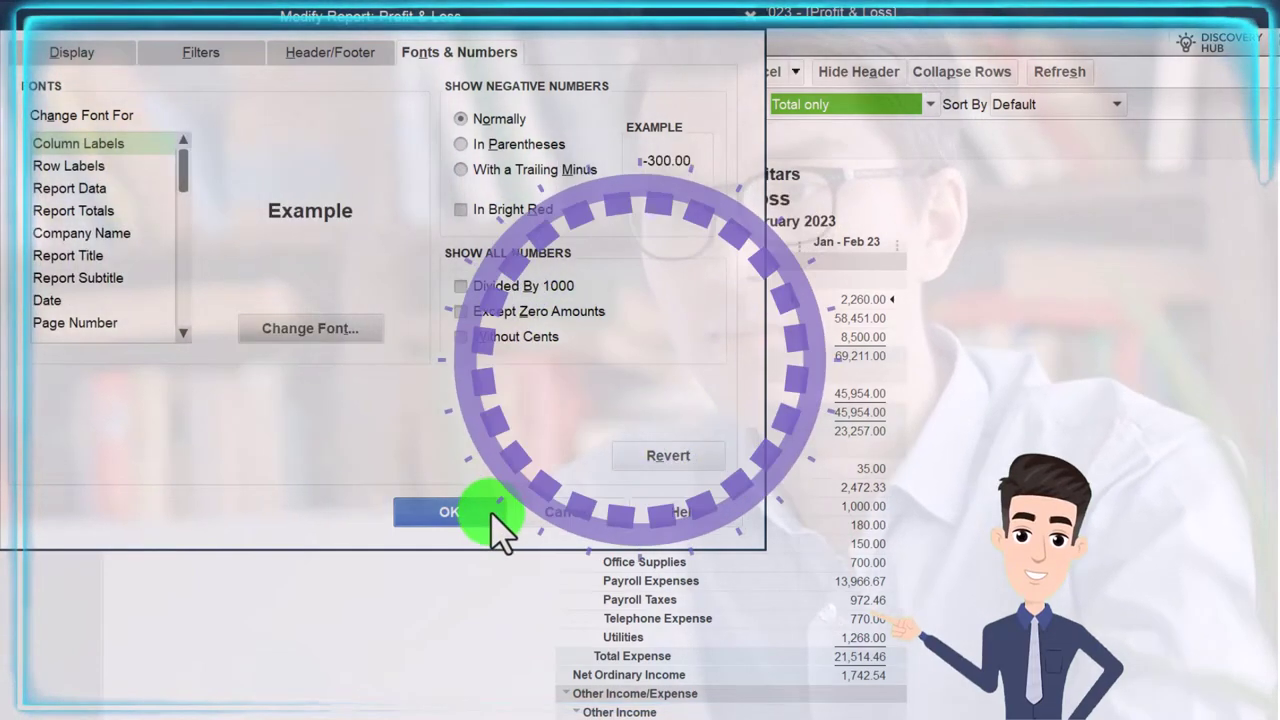
pyautogui.click(488, 516)
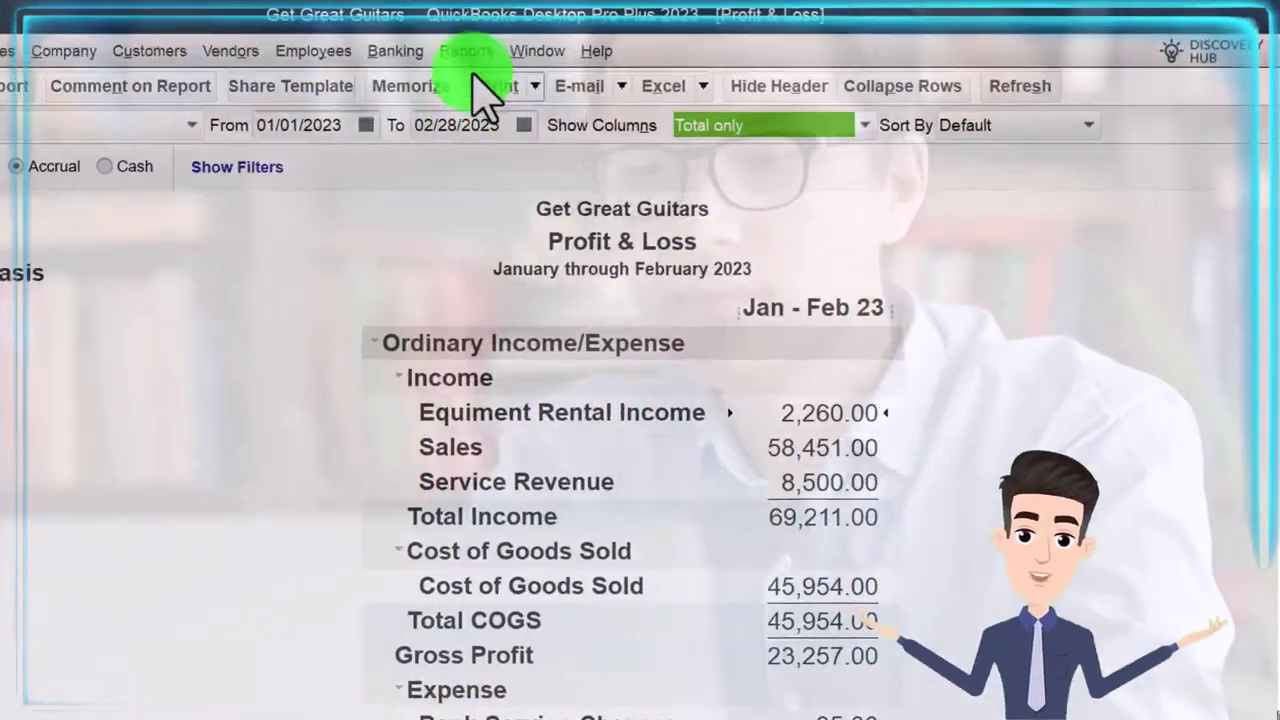
# Open the Balance Sheet Standard report with its end date set to 02/28/2023.
pyautogui.click(598, 42)
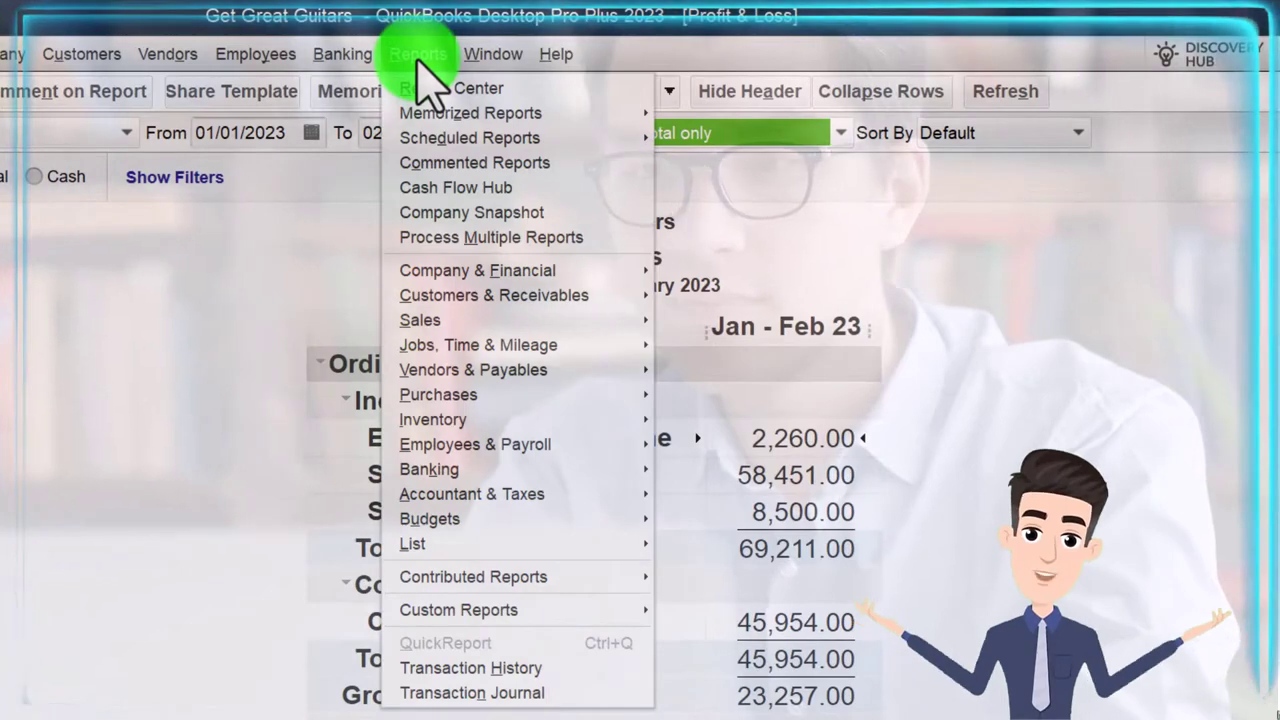
pyautogui.moveTo(509, 271)
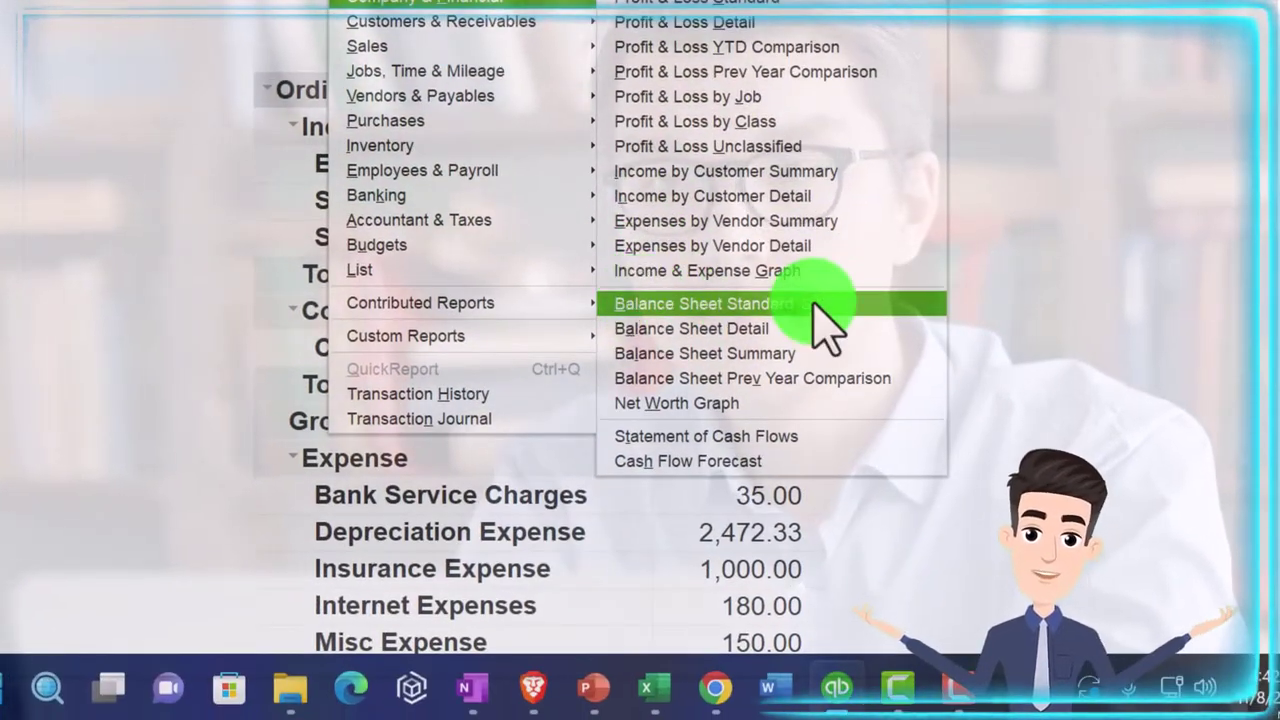
pyautogui.click(812, 304)
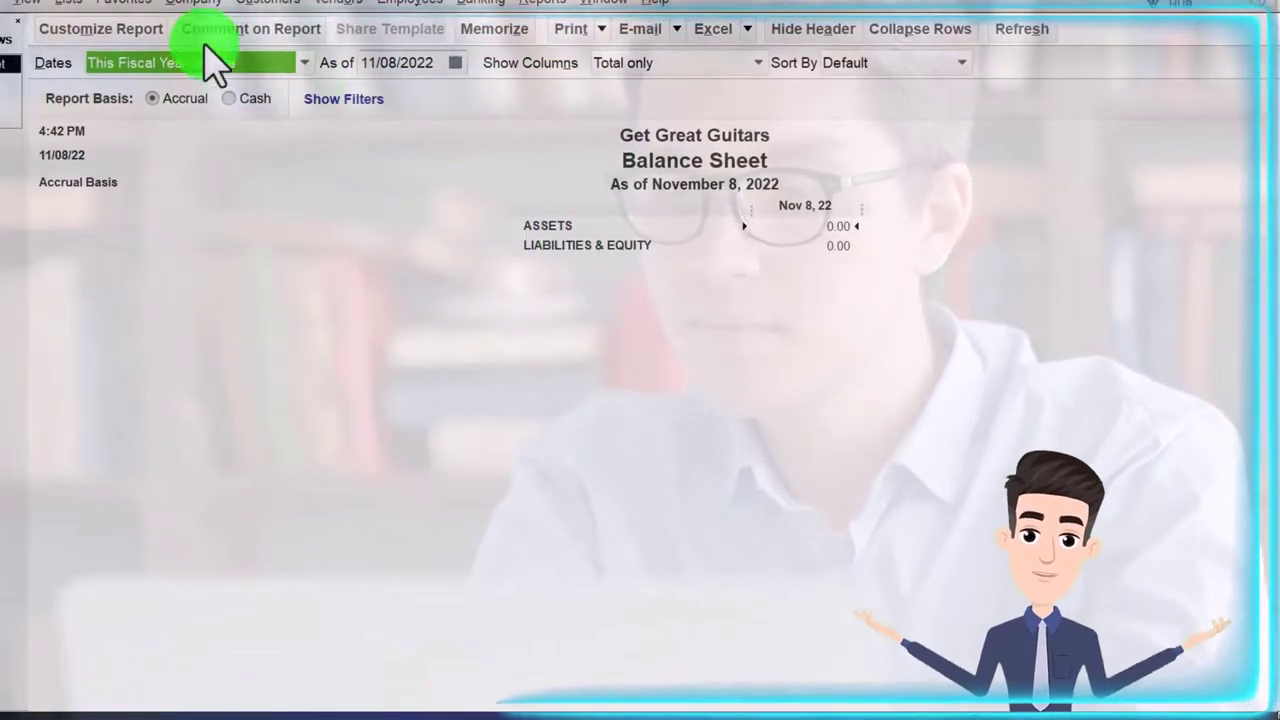
pyautogui.click(160, 30)
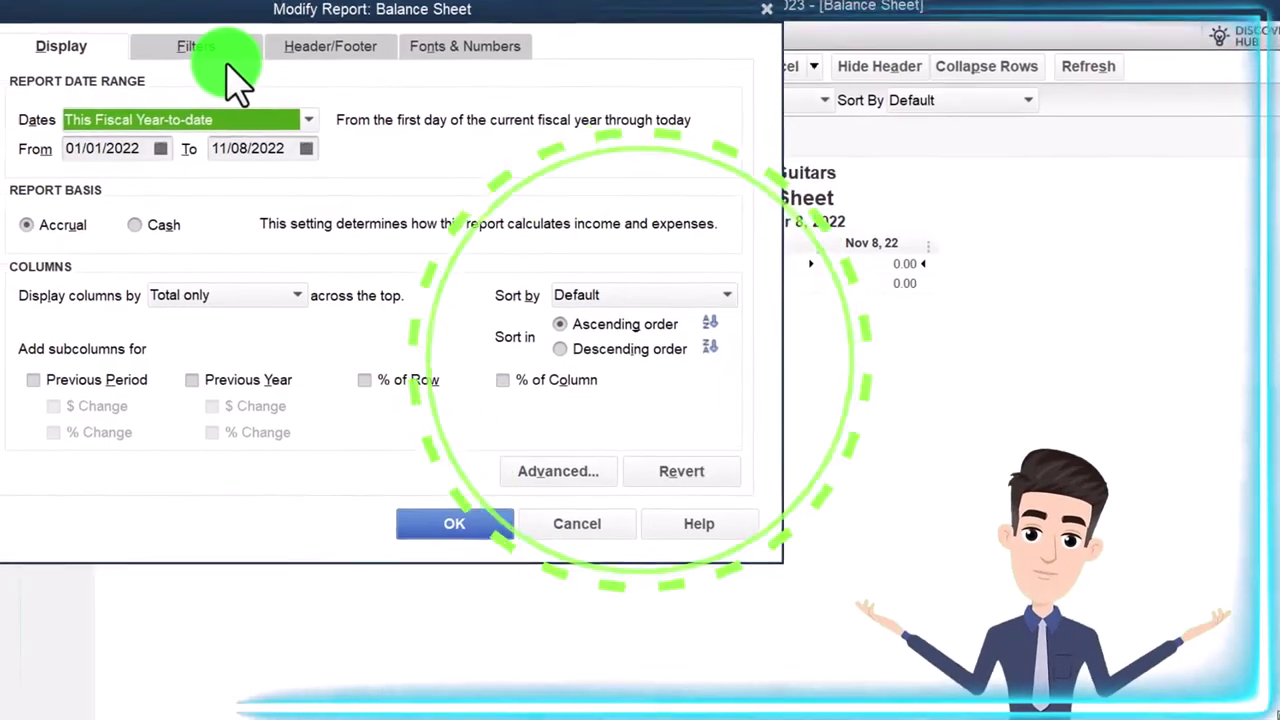
pyautogui.press('Tab')
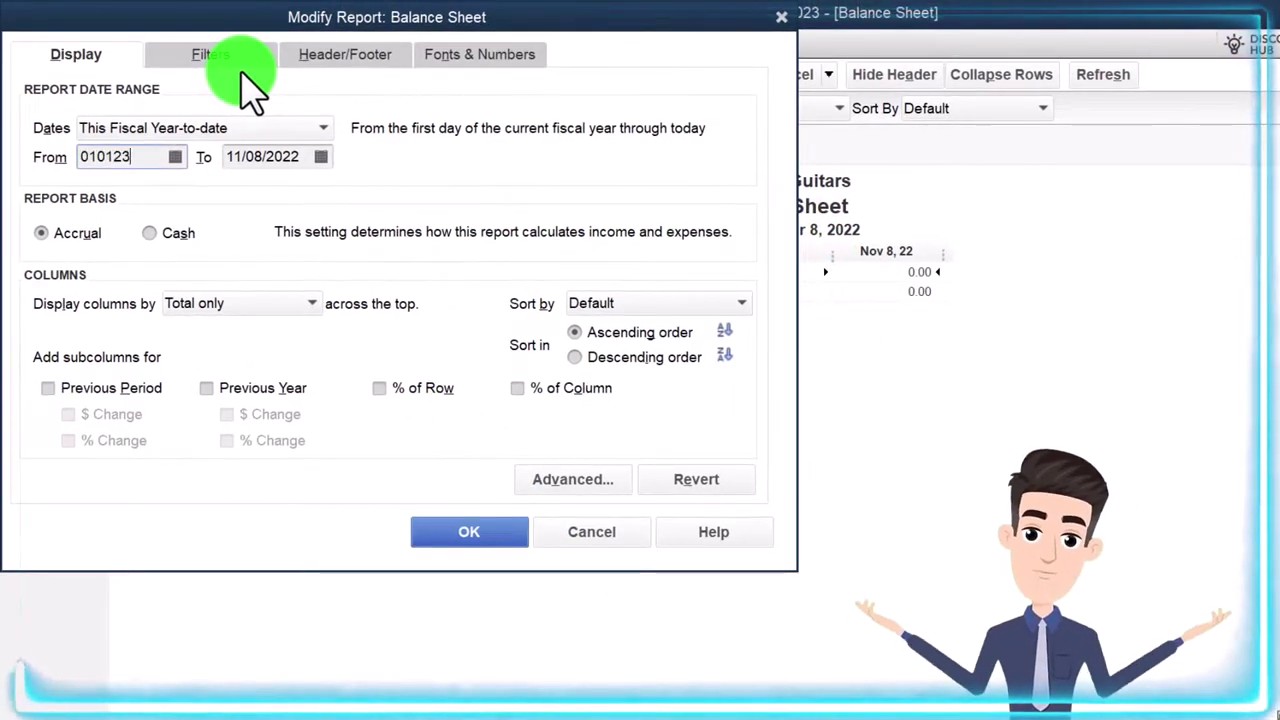
pyautogui.write('02/28/2023')
pyautogui.press('Tab')
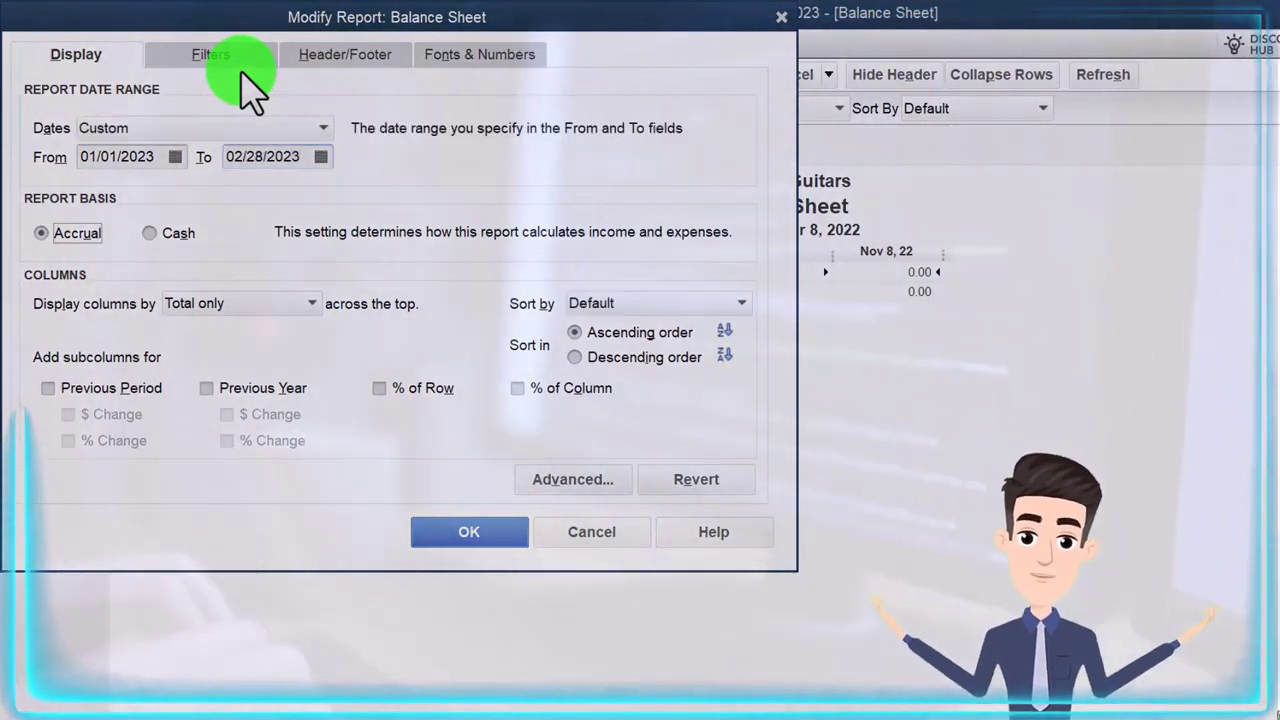
# Enlarge the Balance Sheet's column label and related fonts to size 14.
pyautogui.click(452, 60)
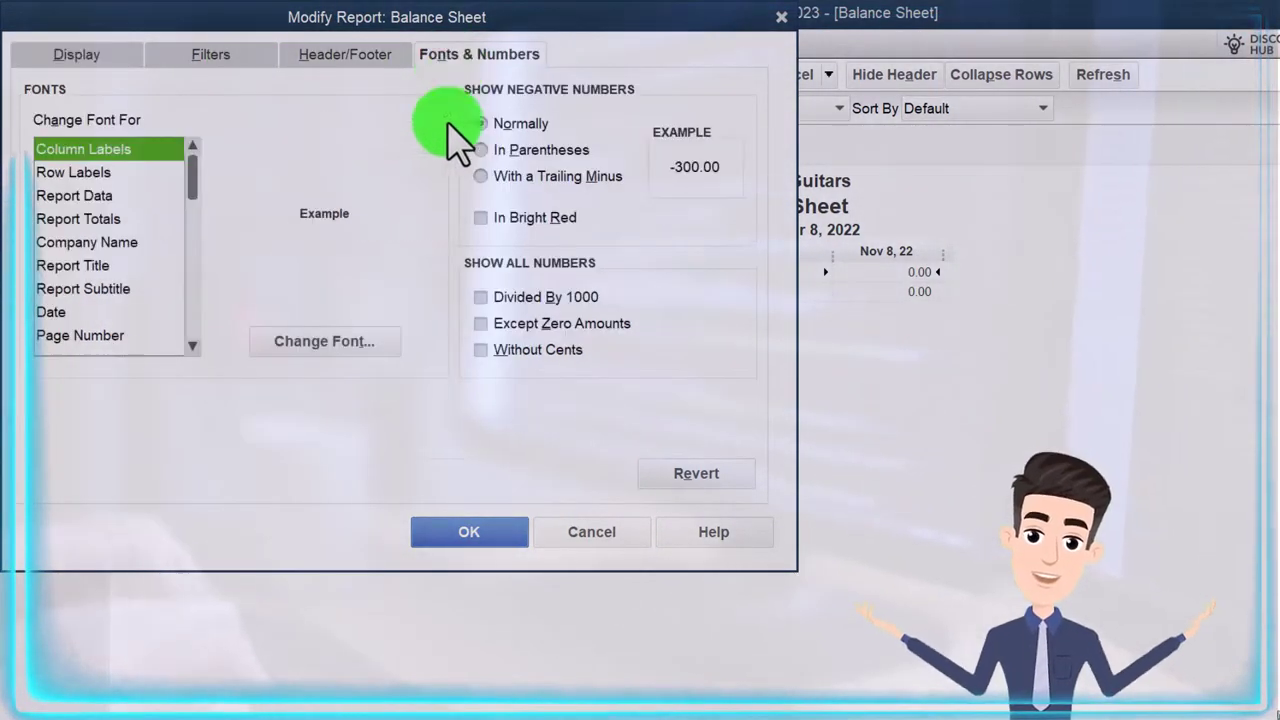
pyautogui.click(379, 336)
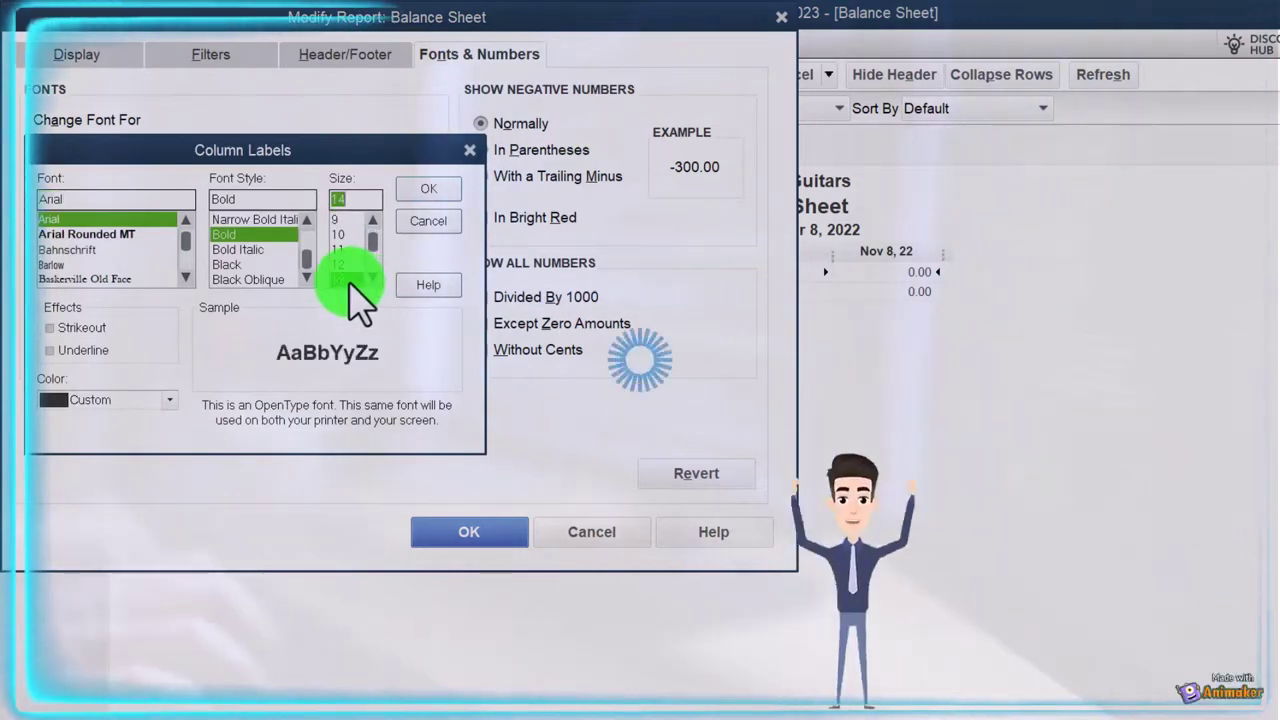
pyautogui.click(428, 190)
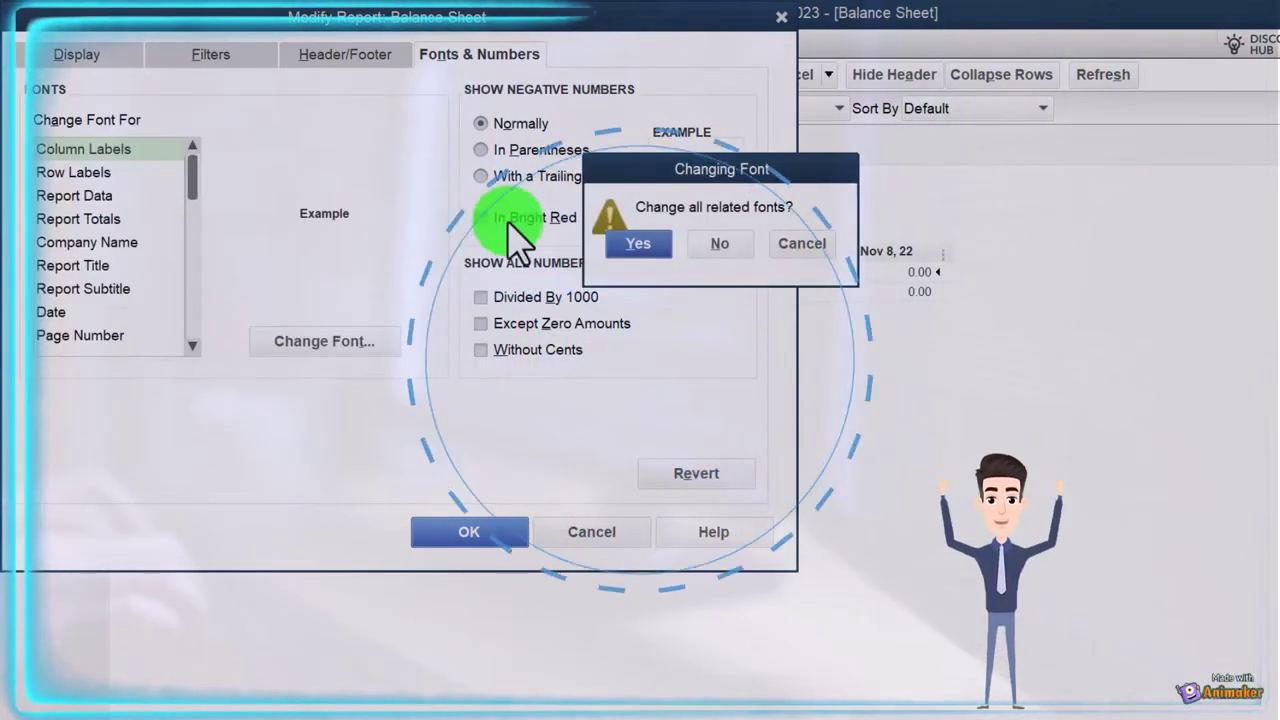
pyautogui.click(638, 245)
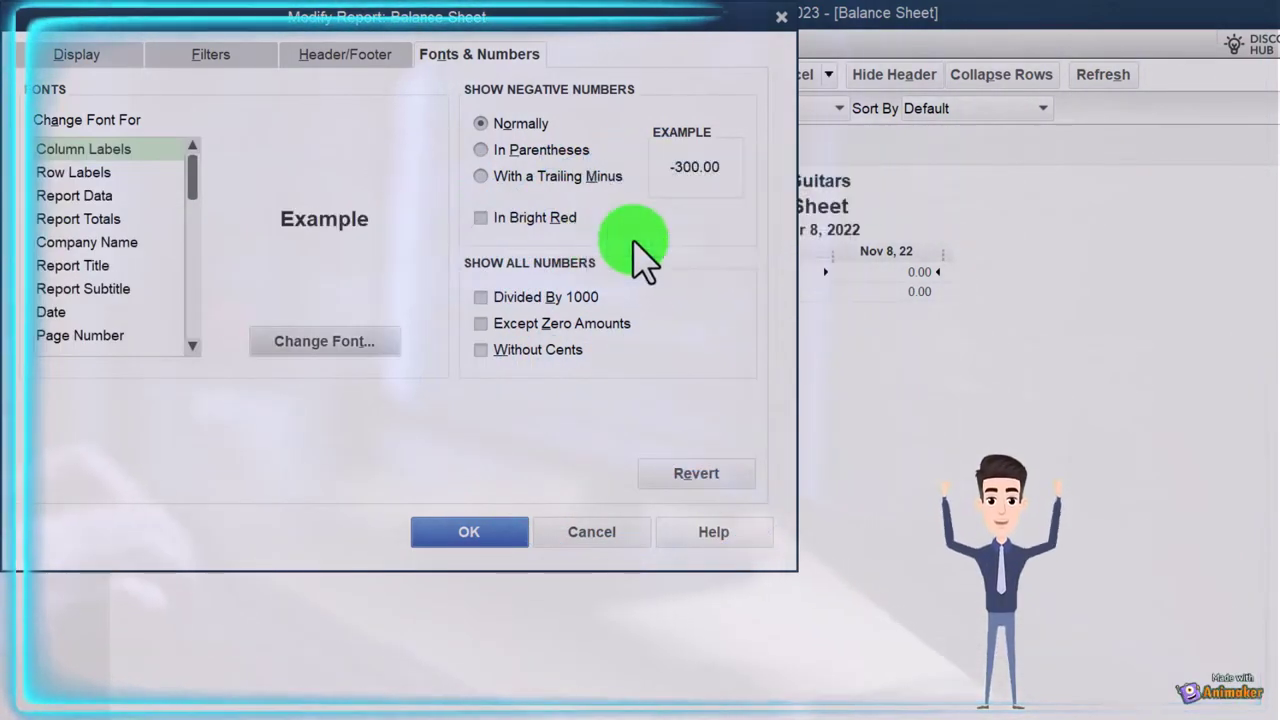
pyautogui.click(500, 530)
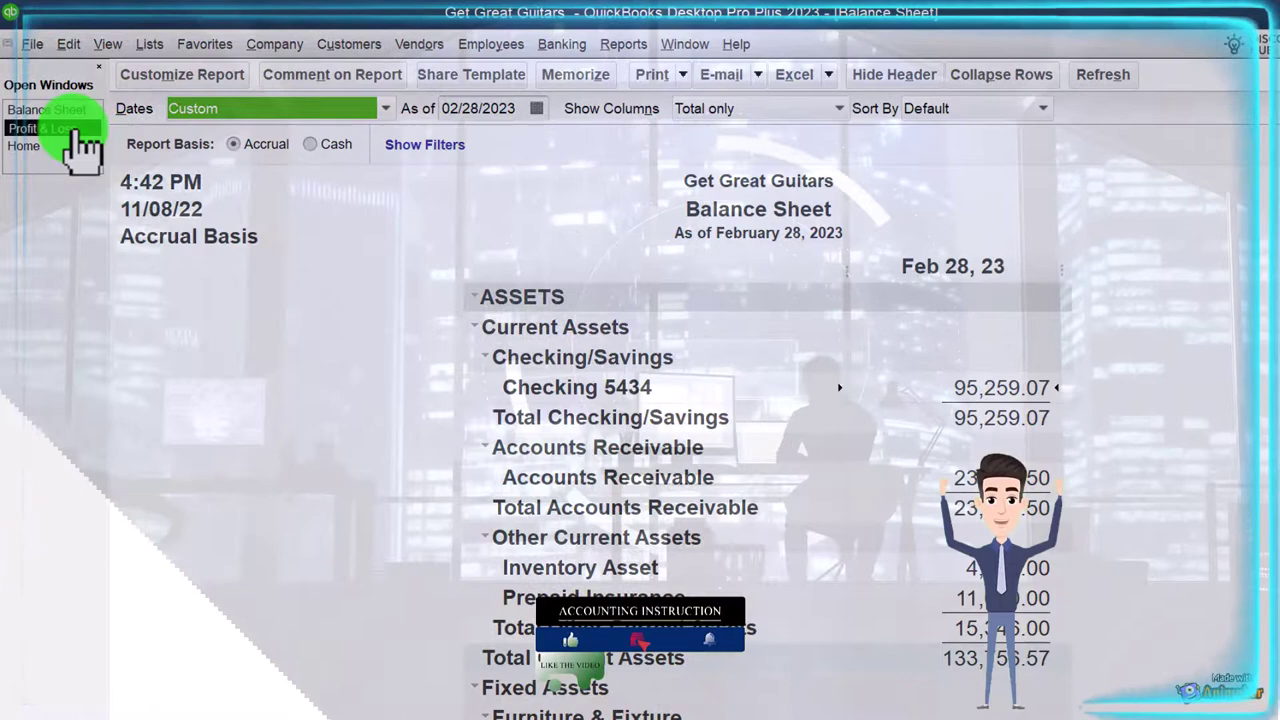
# Return to the January–February 2023 Profit & Loss report and view the Company menu.
pyautogui.click(78, 128)
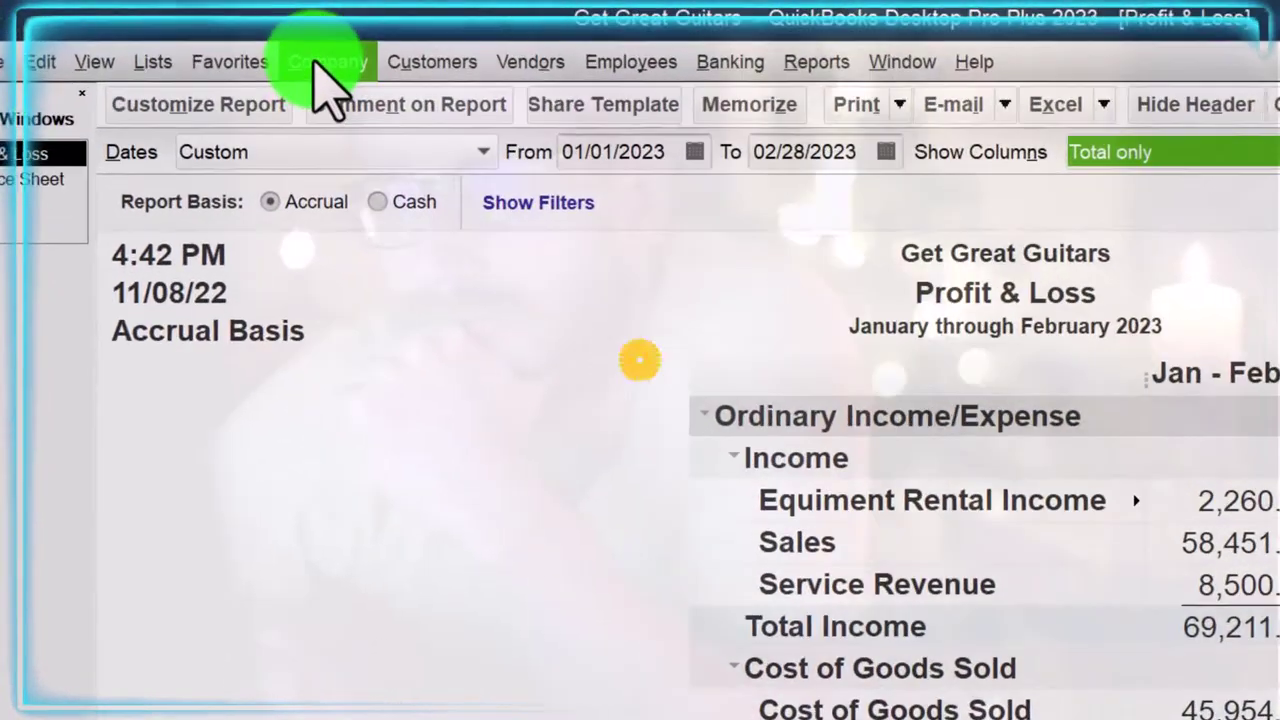
pyautogui.click(274, 46)
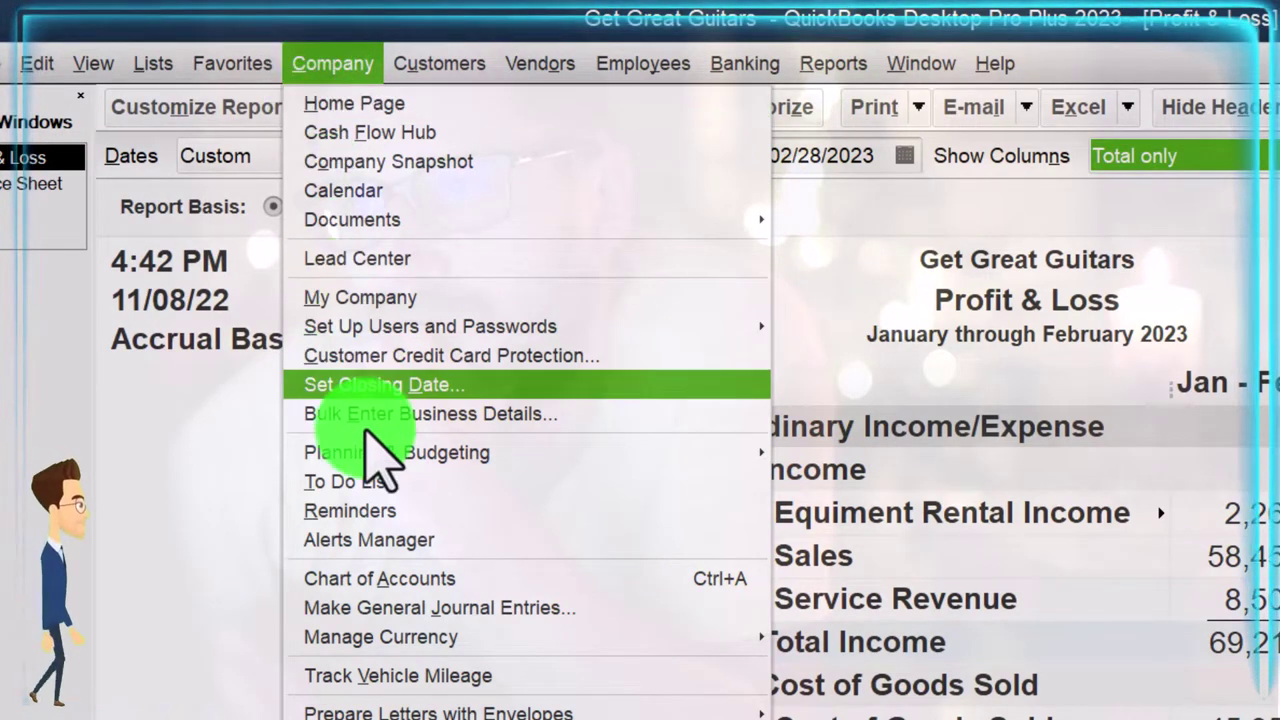
# Look over the Reports > Budgets submenu and close it without choosing anything.
pyautogui.moveTo(690, 465)
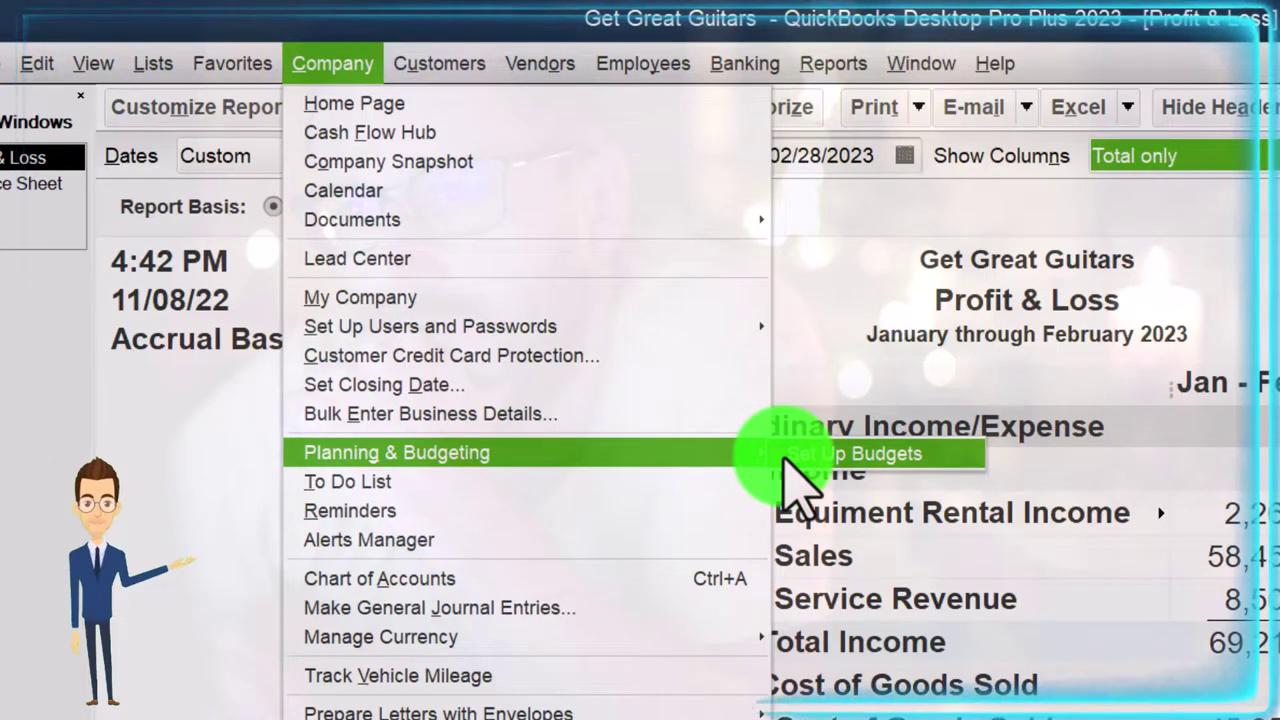
pyautogui.click(140, 492)
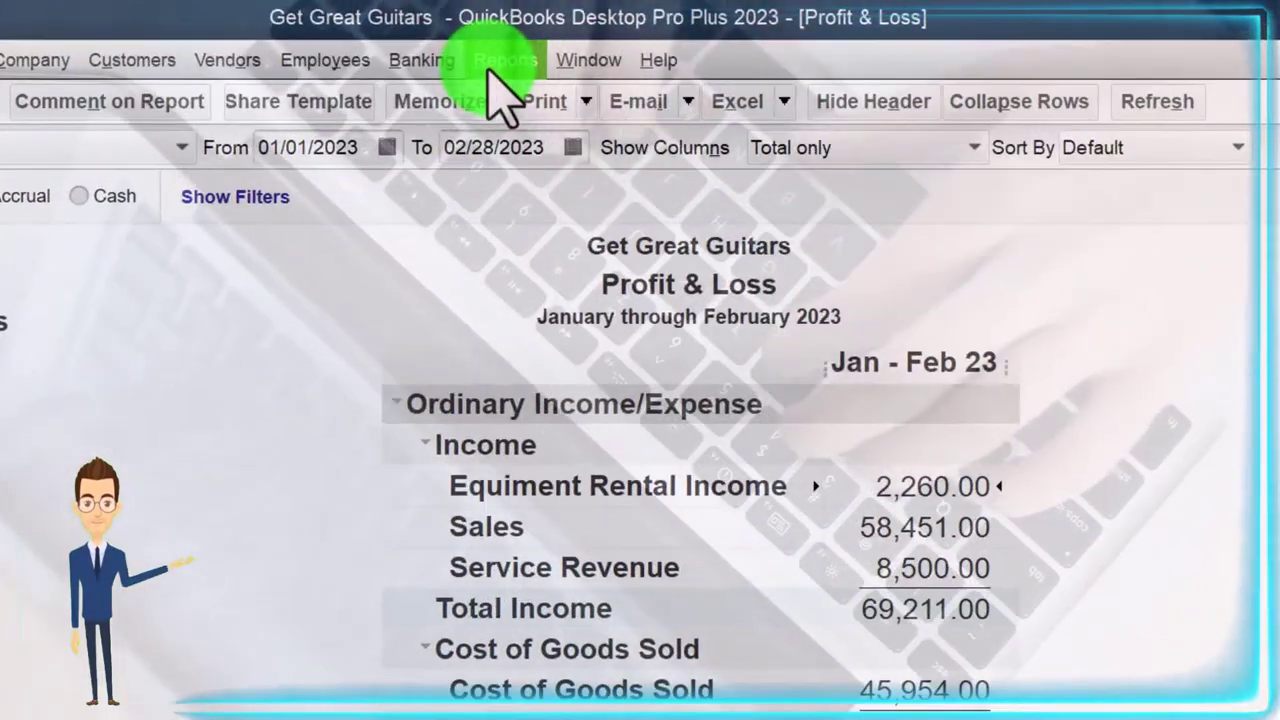
pyautogui.click(490, 68)
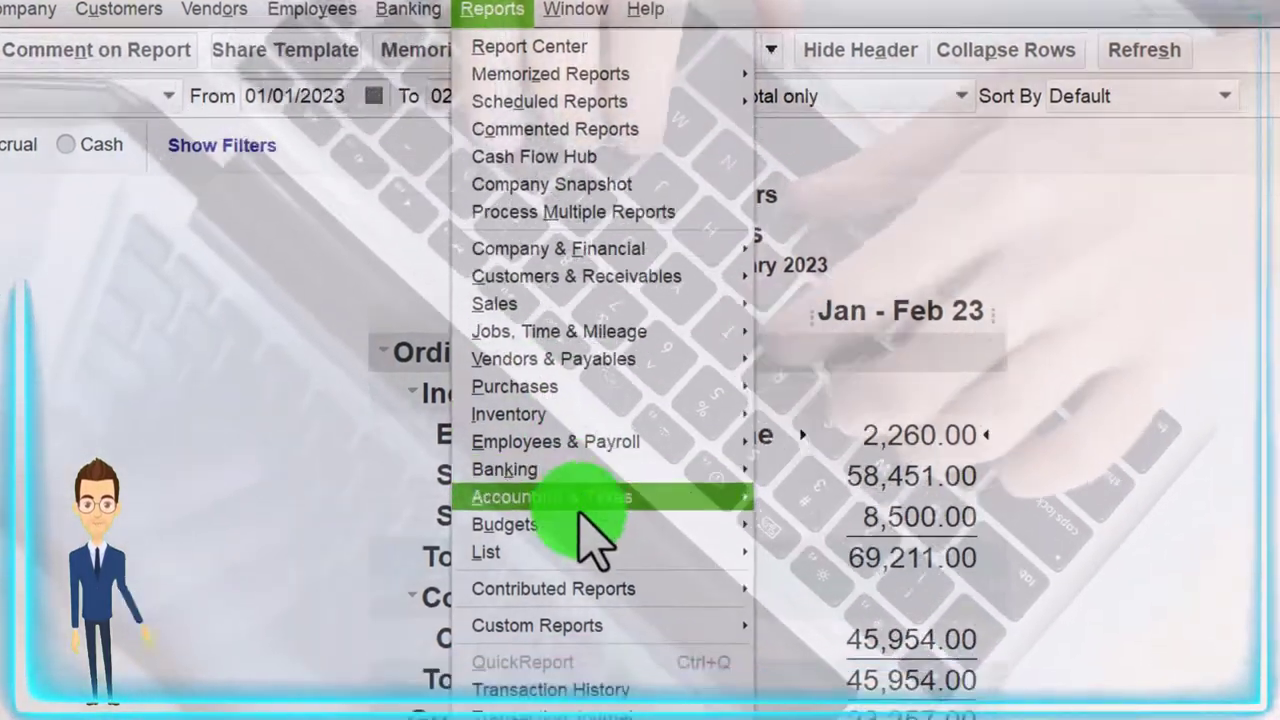
pyautogui.moveTo(600, 578)
pyautogui.click(825, 578)
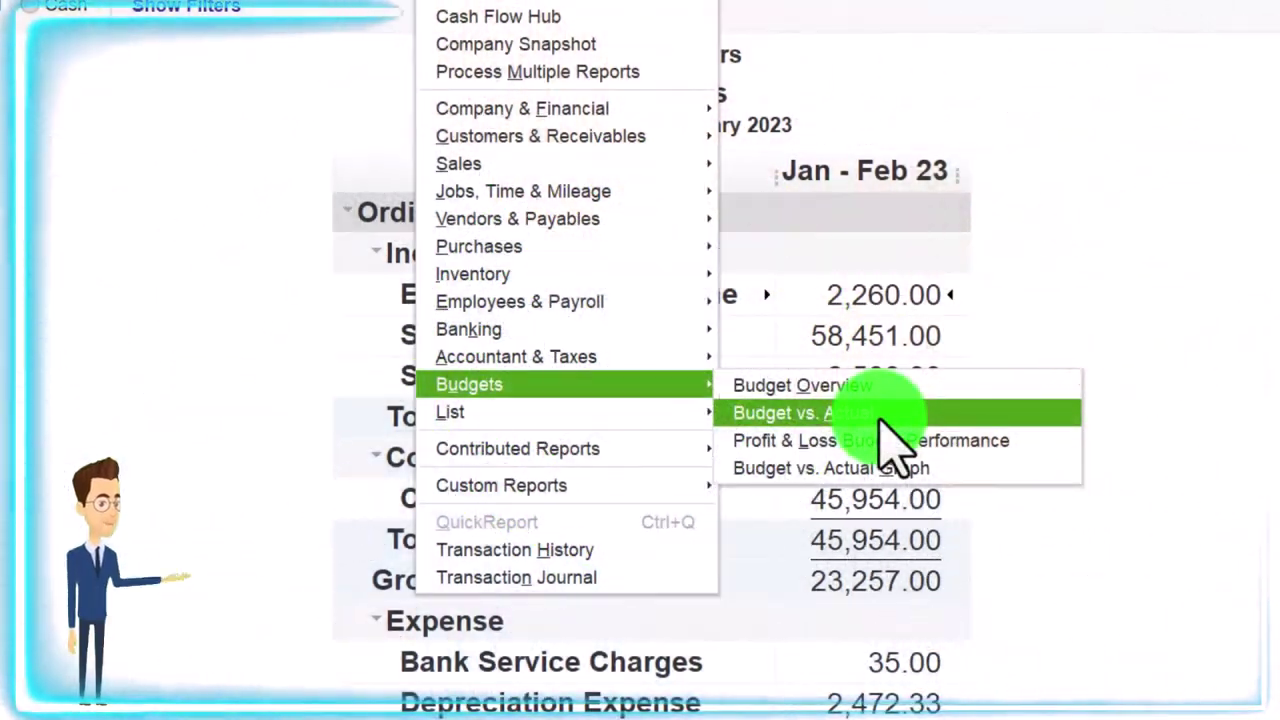
pyautogui.click(1180, 294)
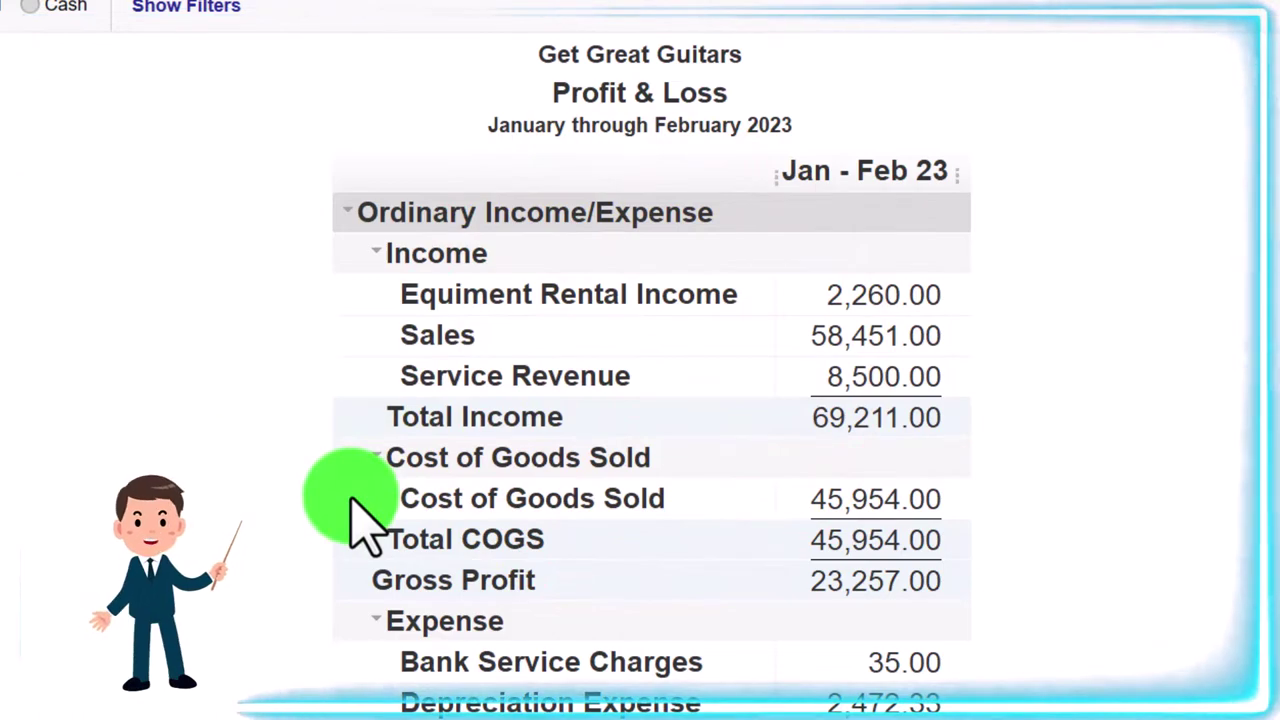
pyautogui.scroll(-3, 365, 522)
pyautogui.scroll(-14, 365, 522)
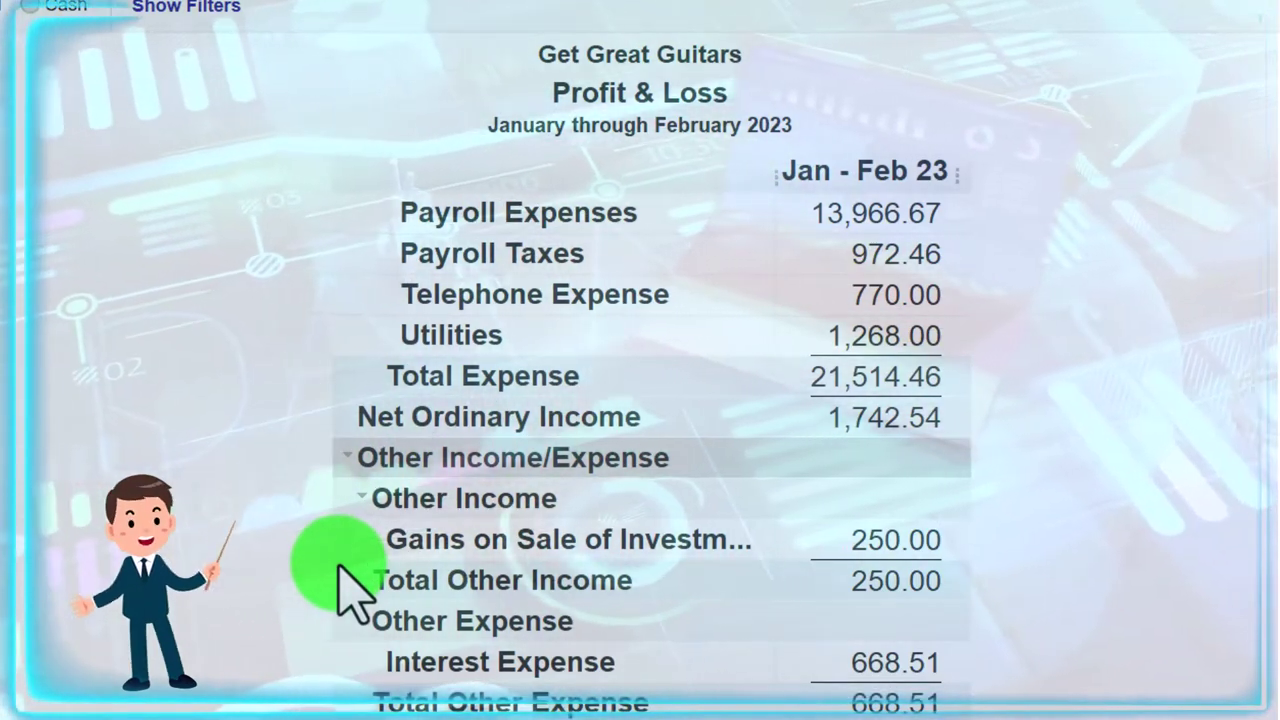
pyautogui.scroll(5, 340, 570)
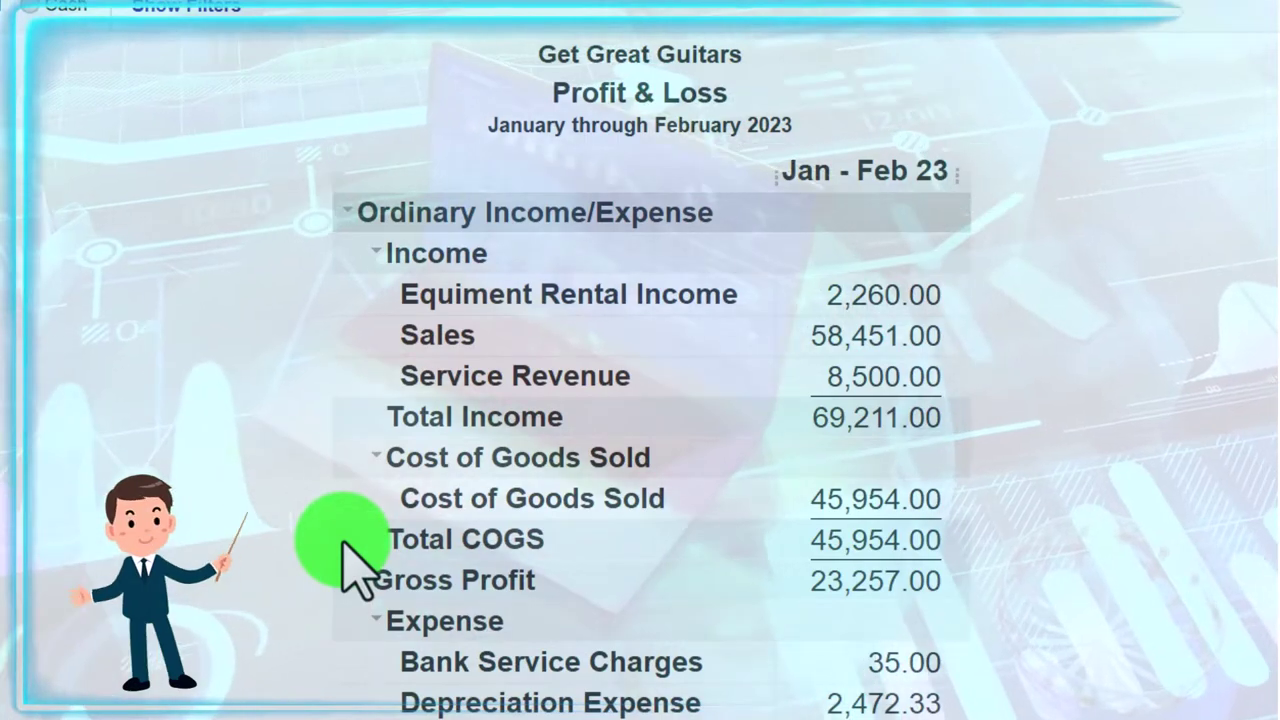
pyautogui.scroll(-10, 350, 565)
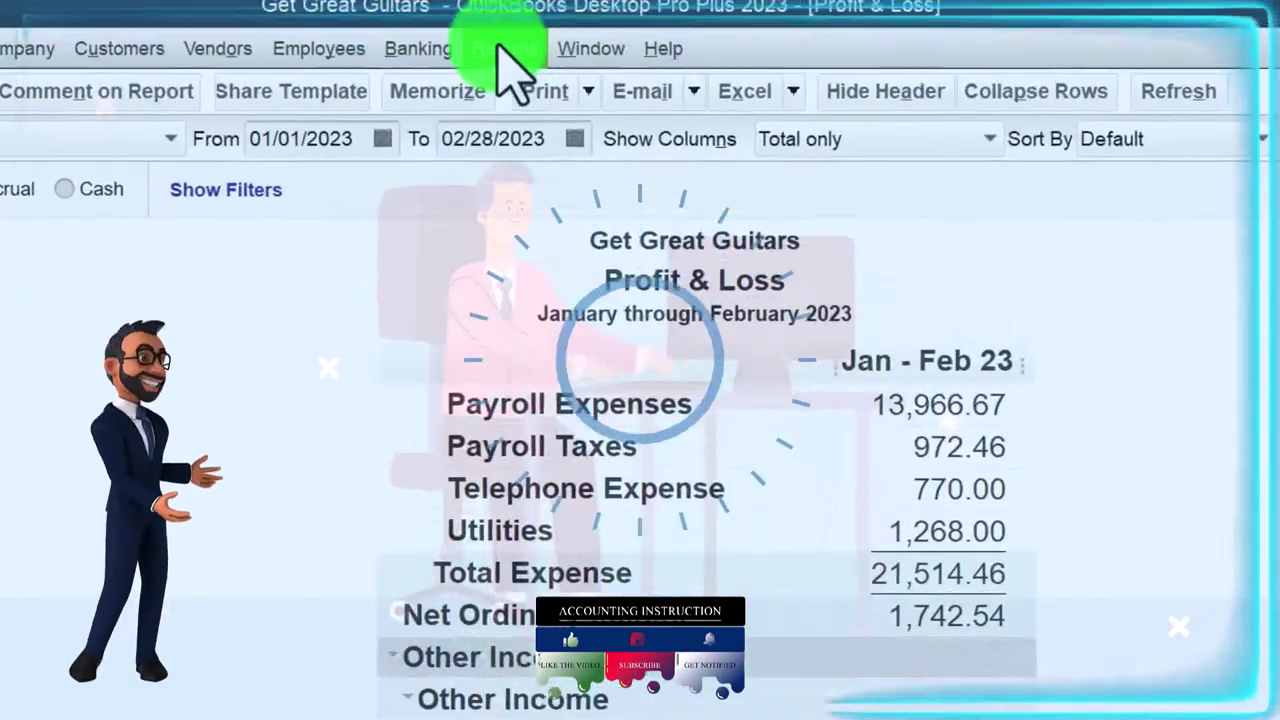
# Open the Accountant & Taxes Trial Balance report for 01/01/2023 to 02/28/2023.
pyautogui.click(480, 62)
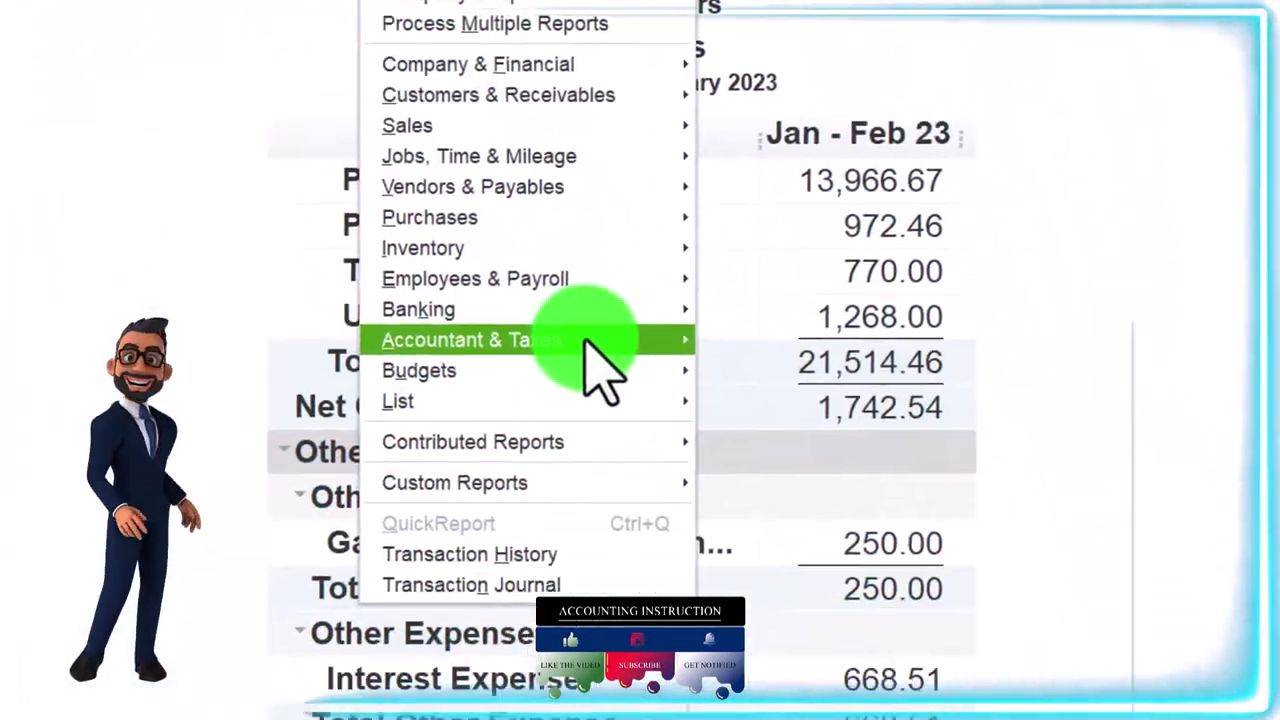
pyautogui.moveTo(673, 612)
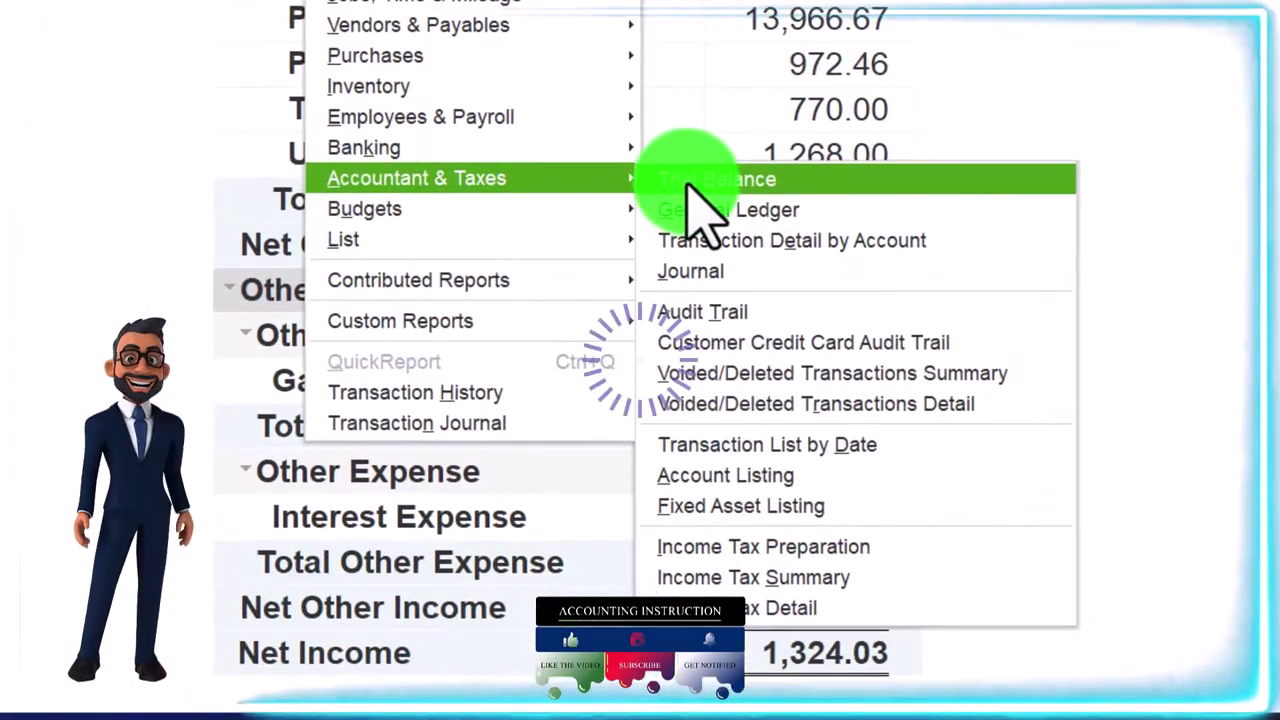
pyautogui.click(690, 182)
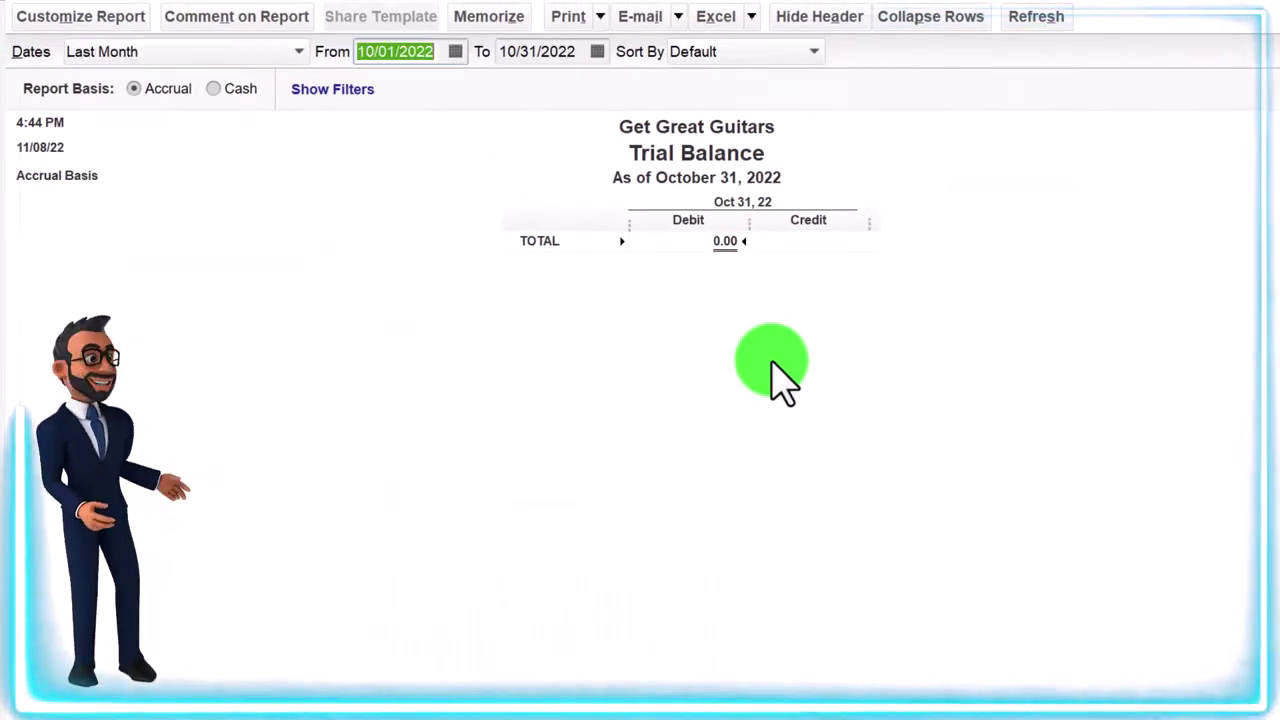
pyautogui.write('01012')
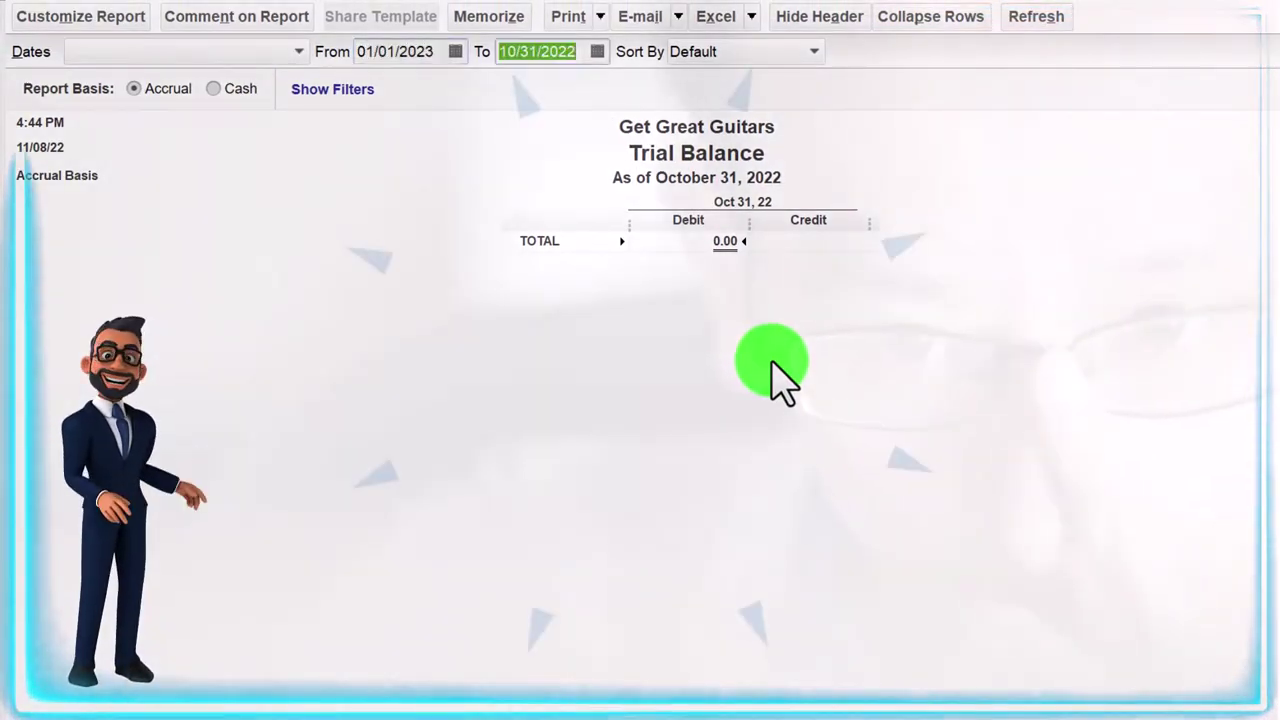
pyautogui.write('02282023')
pyautogui.press('Tab')
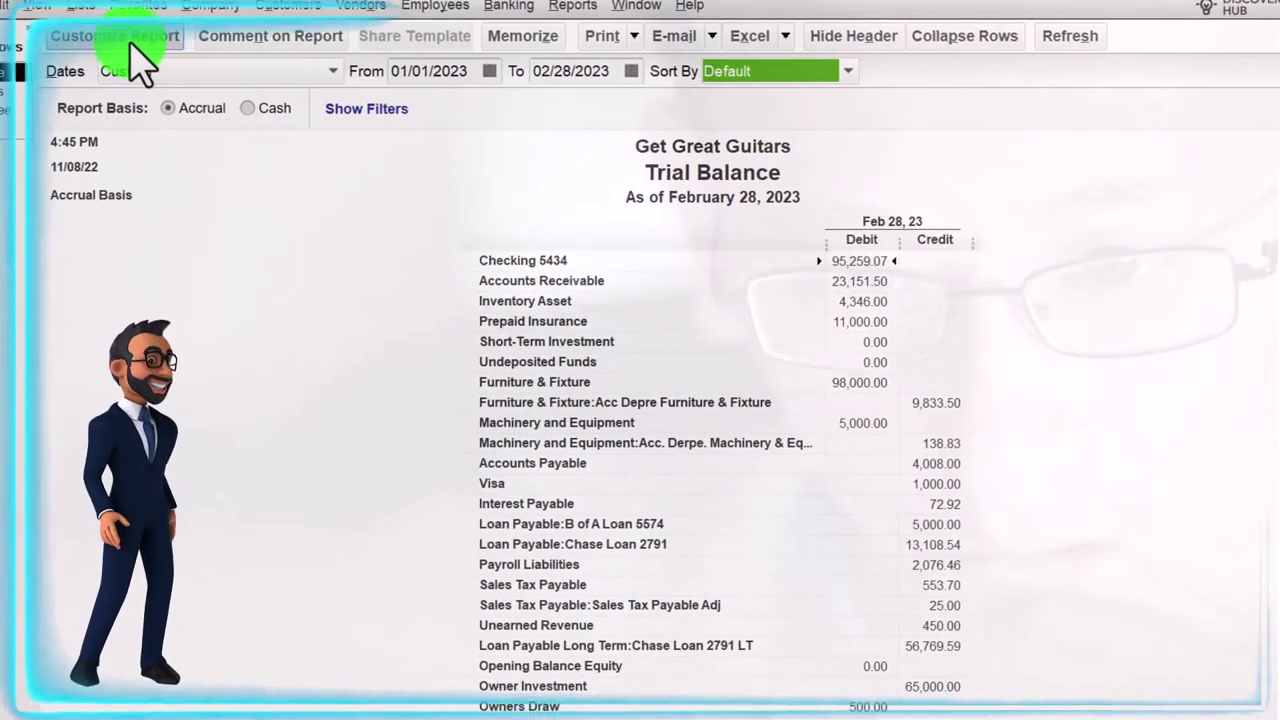
pyautogui.click(100, 20)
# Enlarge the Trial Balance's column label and related fonts, then review the report.
pyautogui.click(491, 55)
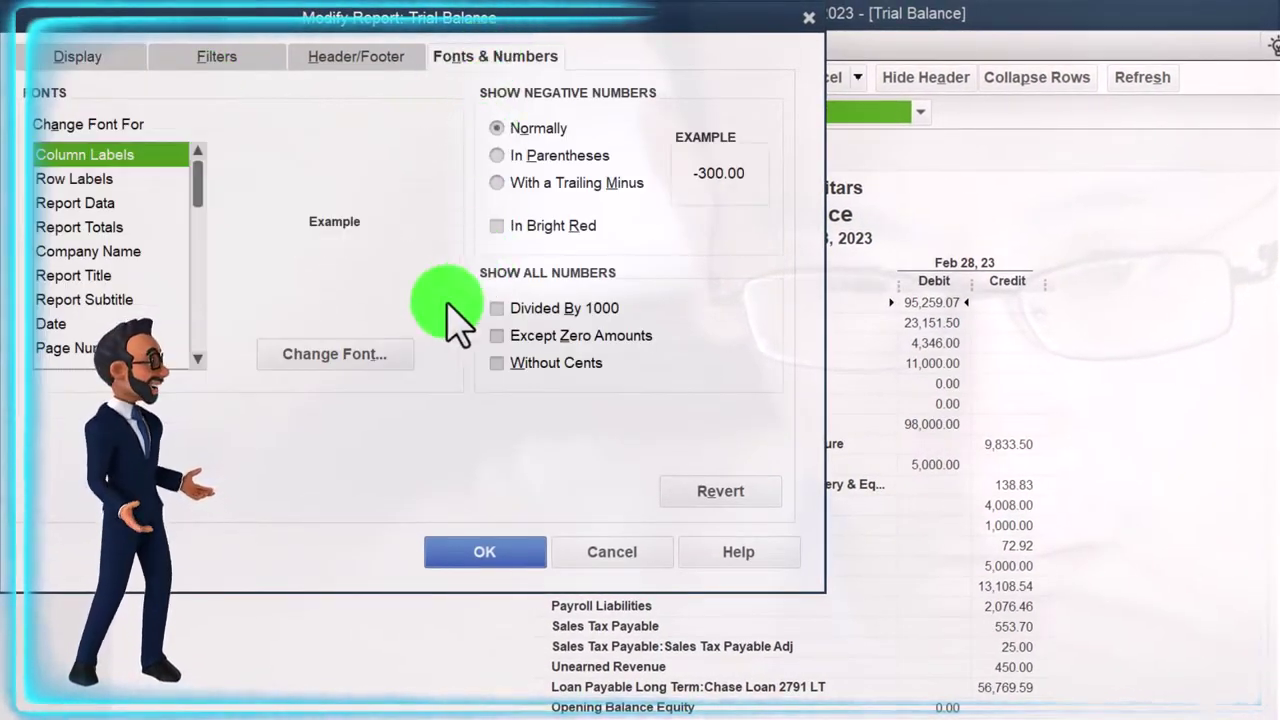
pyautogui.click(330, 354)
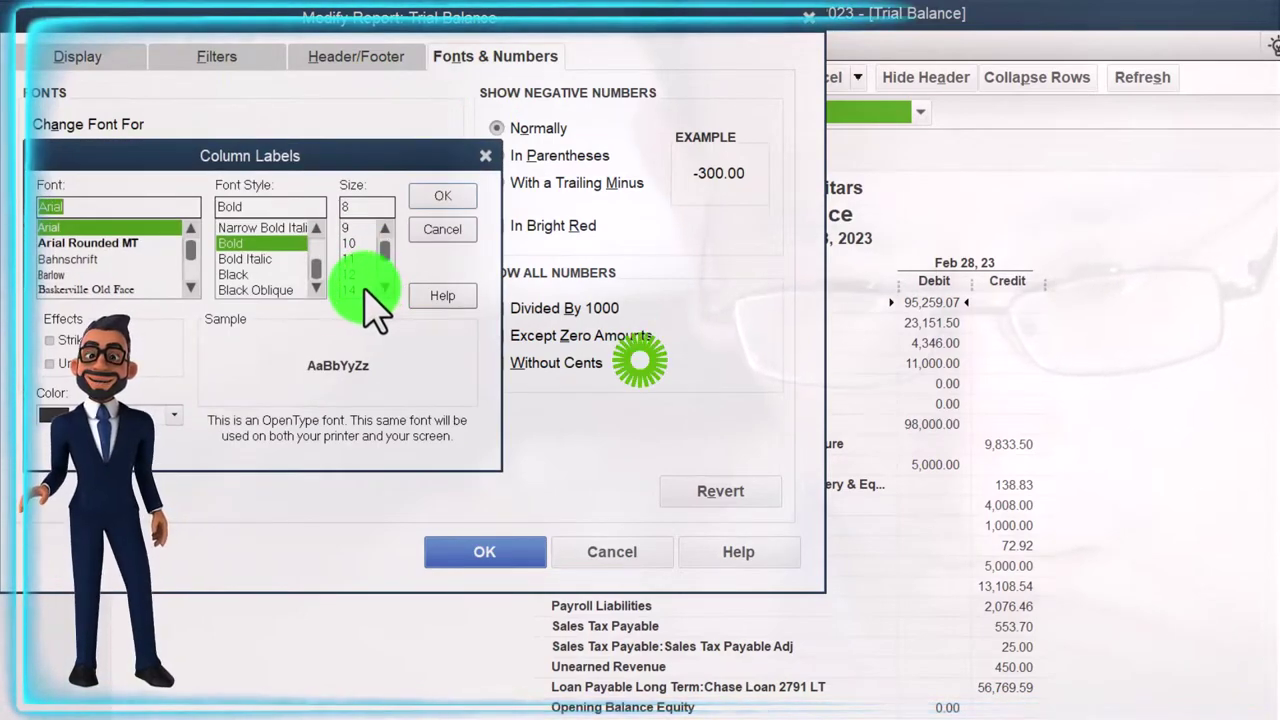
pyautogui.click(443, 196)
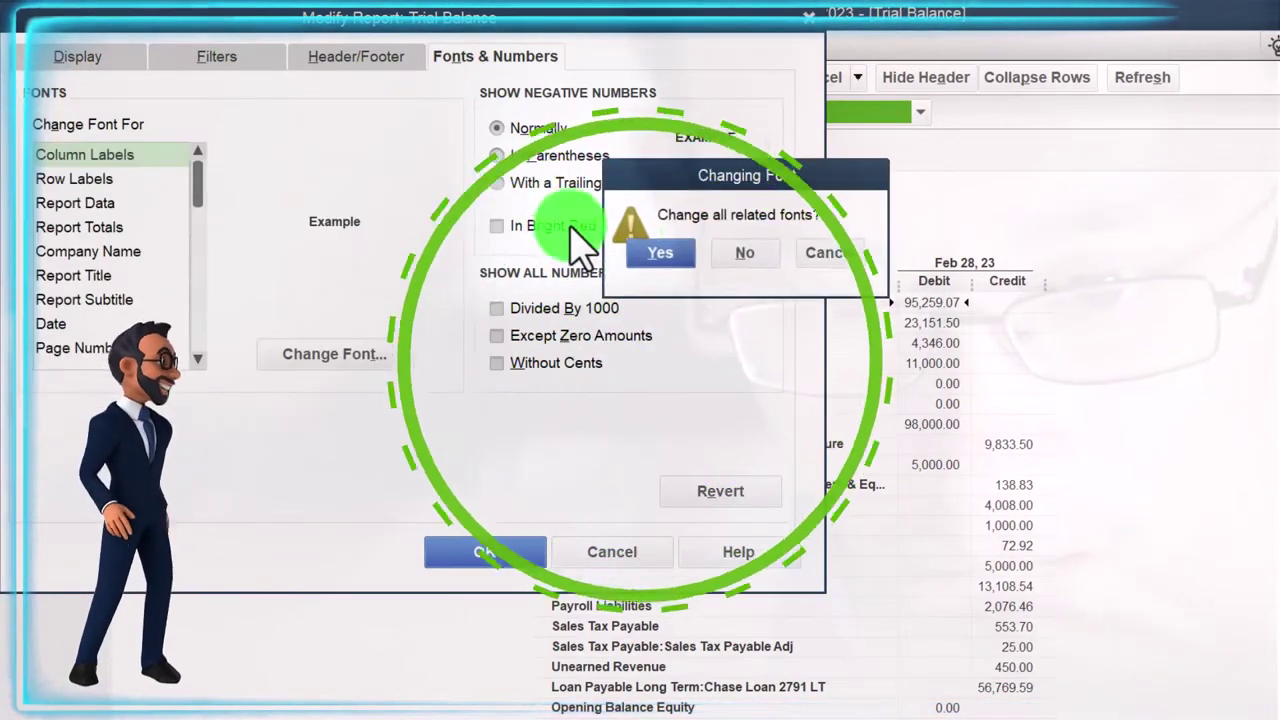
pyautogui.click(668, 253)
pyautogui.click(517, 540)
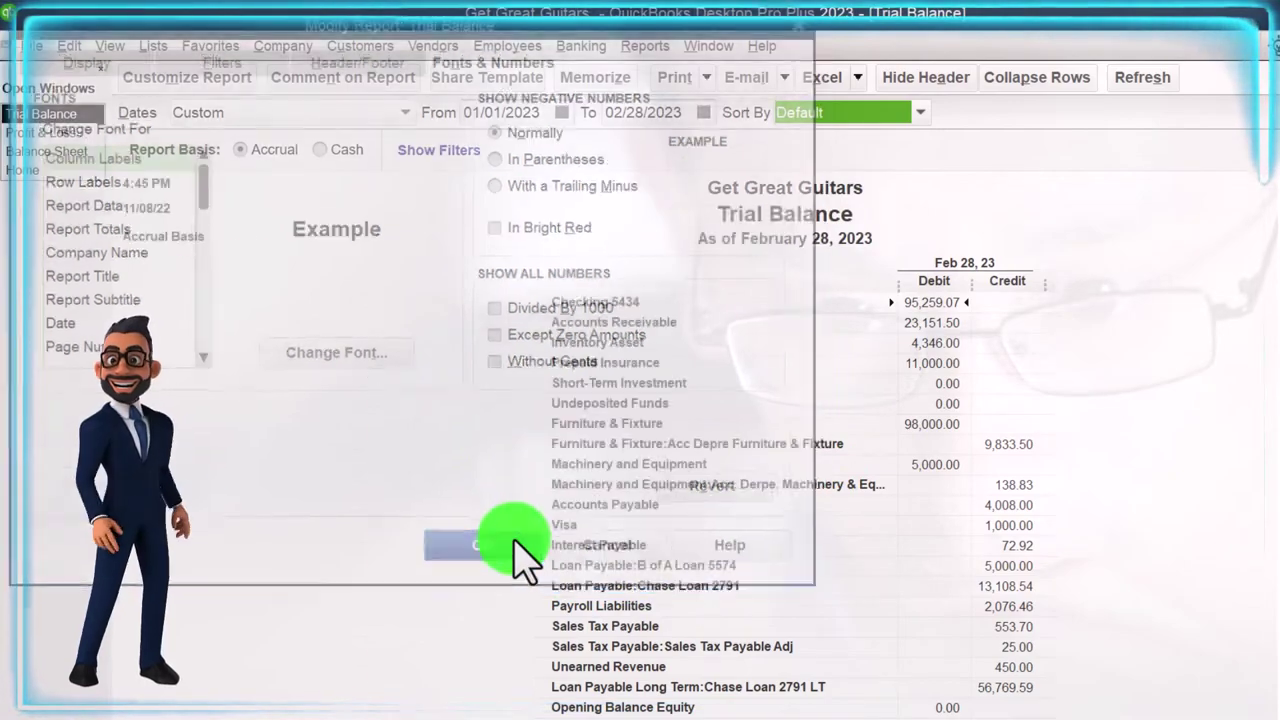
pyautogui.scroll(-6, 372, 368)
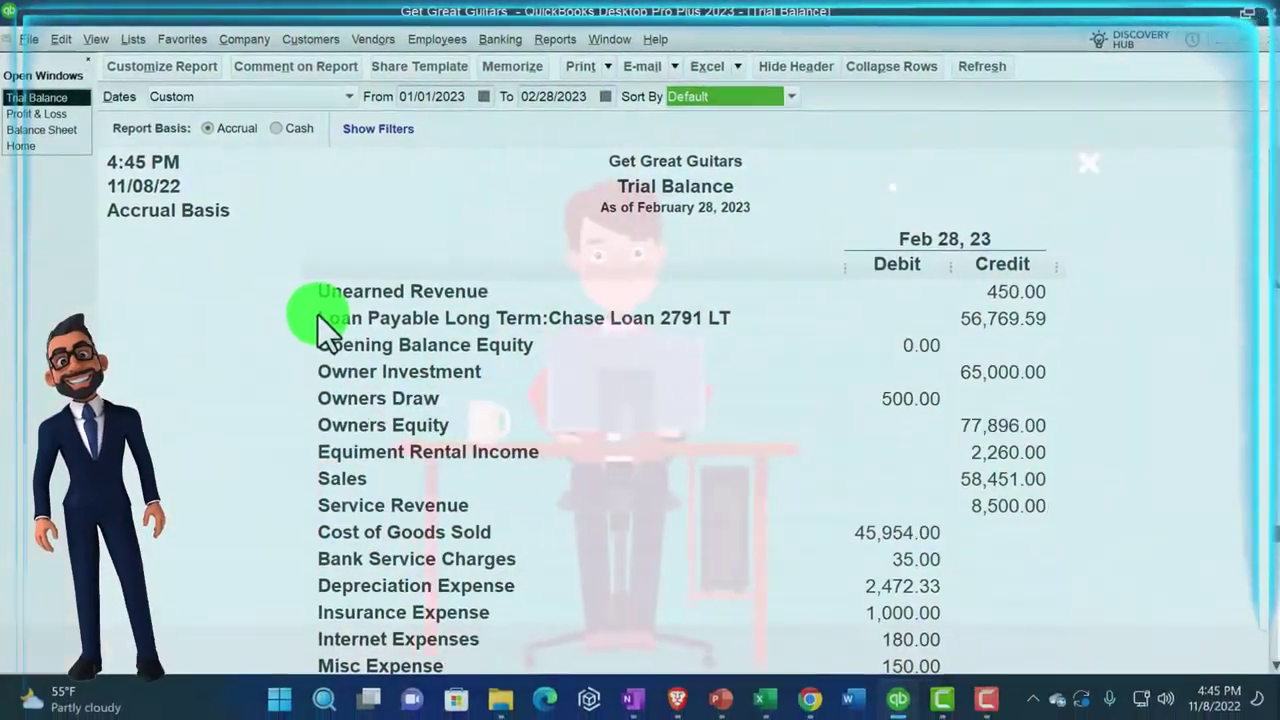
pyautogui.scroll(-1, 318, 315)
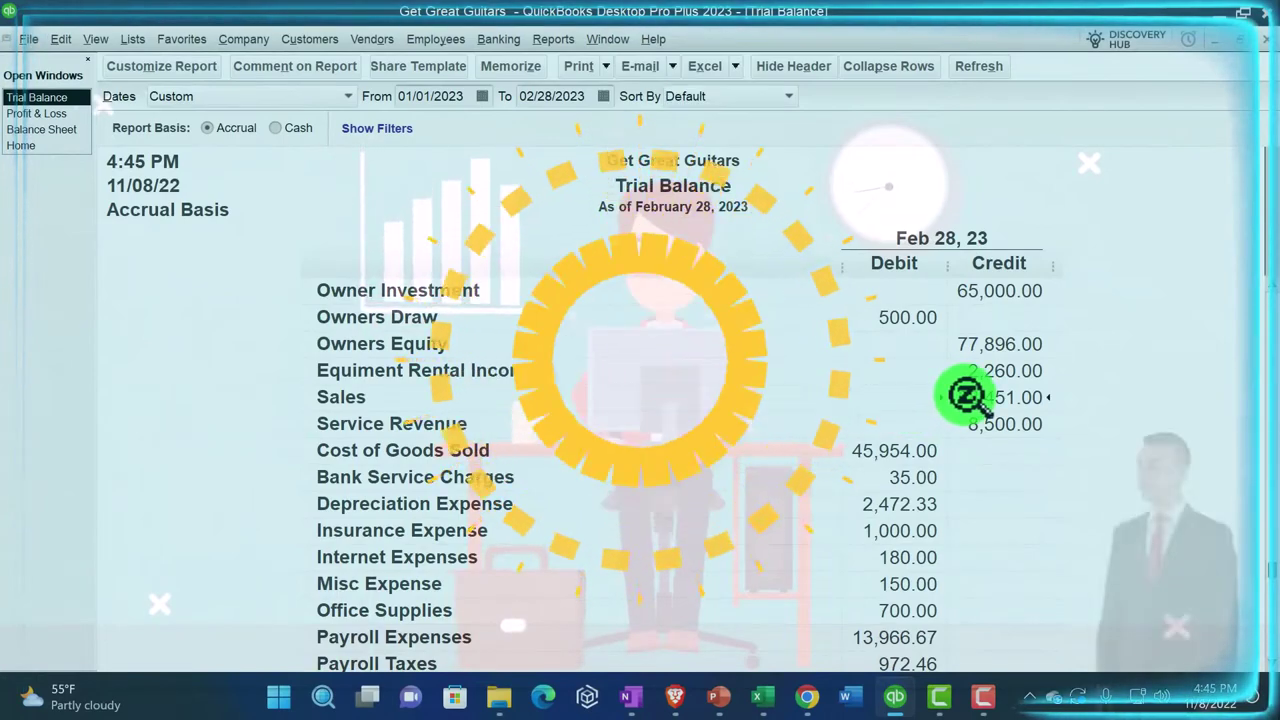
pyautogui.scroll(-2, 968, 398)
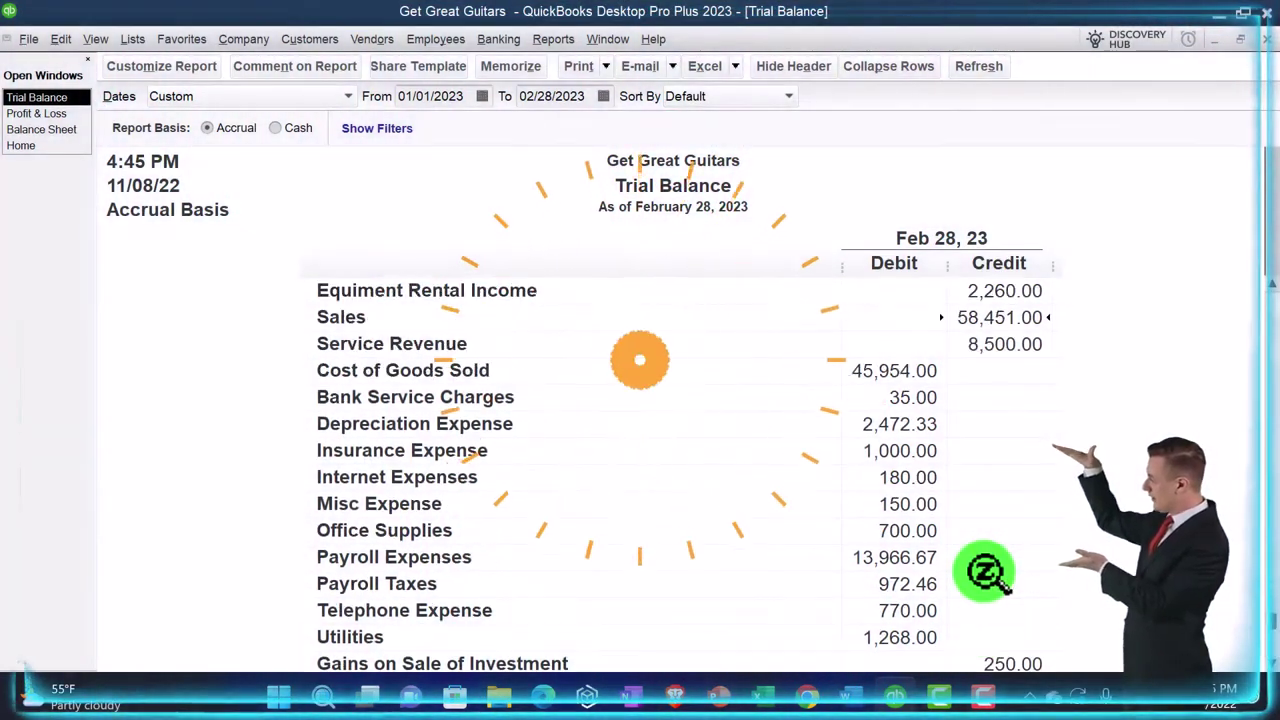
pyautogui.scroll(2, 1003, 585)
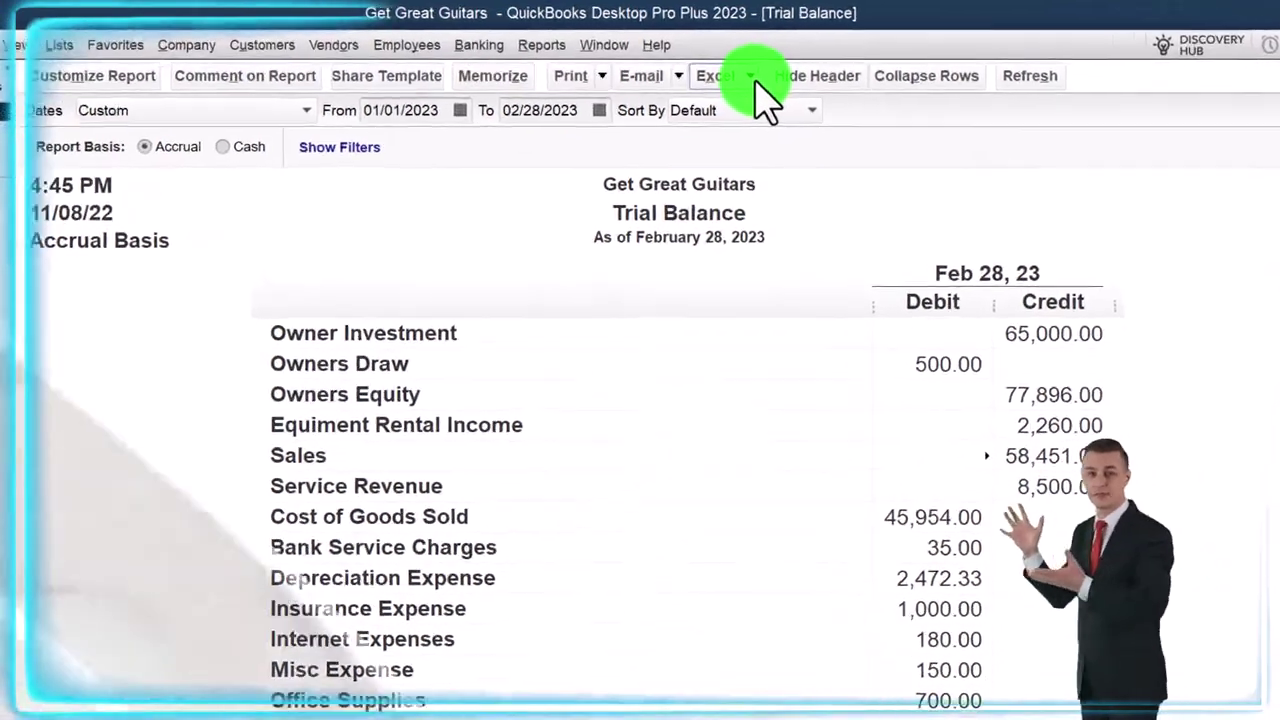
# Export the Trial Balance to a new Excel workbook, keeping the default advanced options.
pyautogui.click(738, 68)
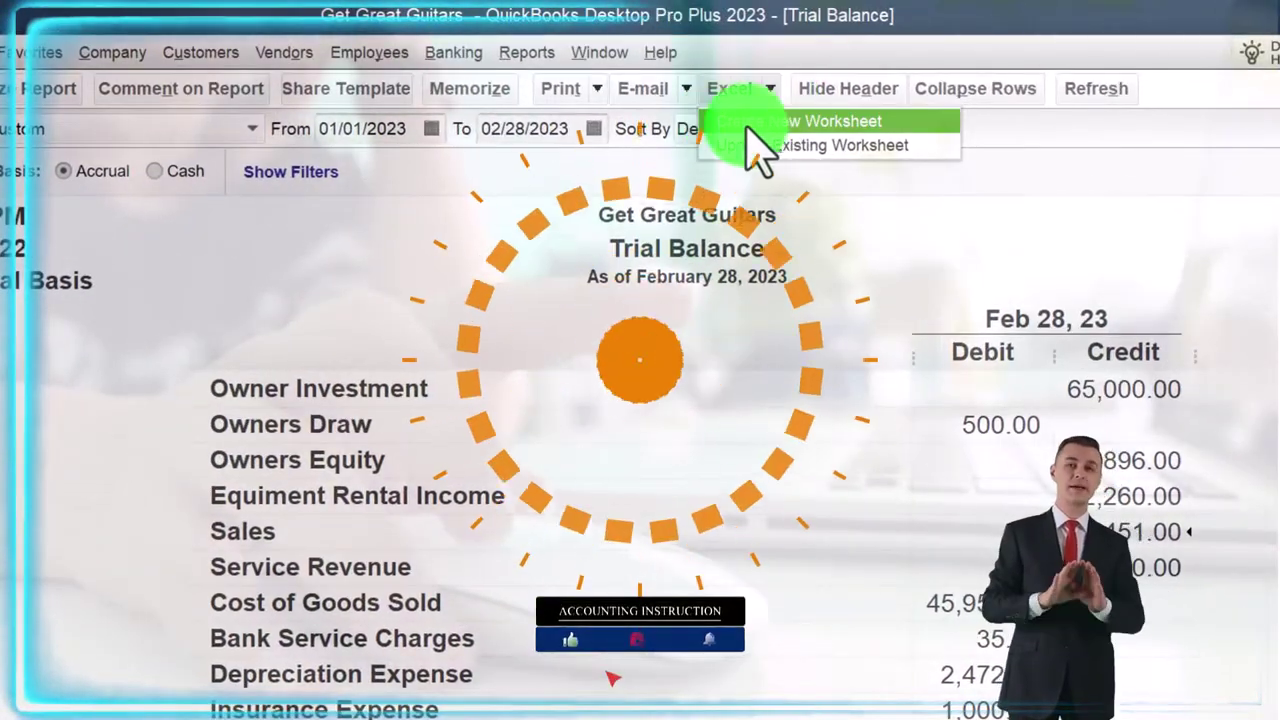
pyautogui.click(881, 124)
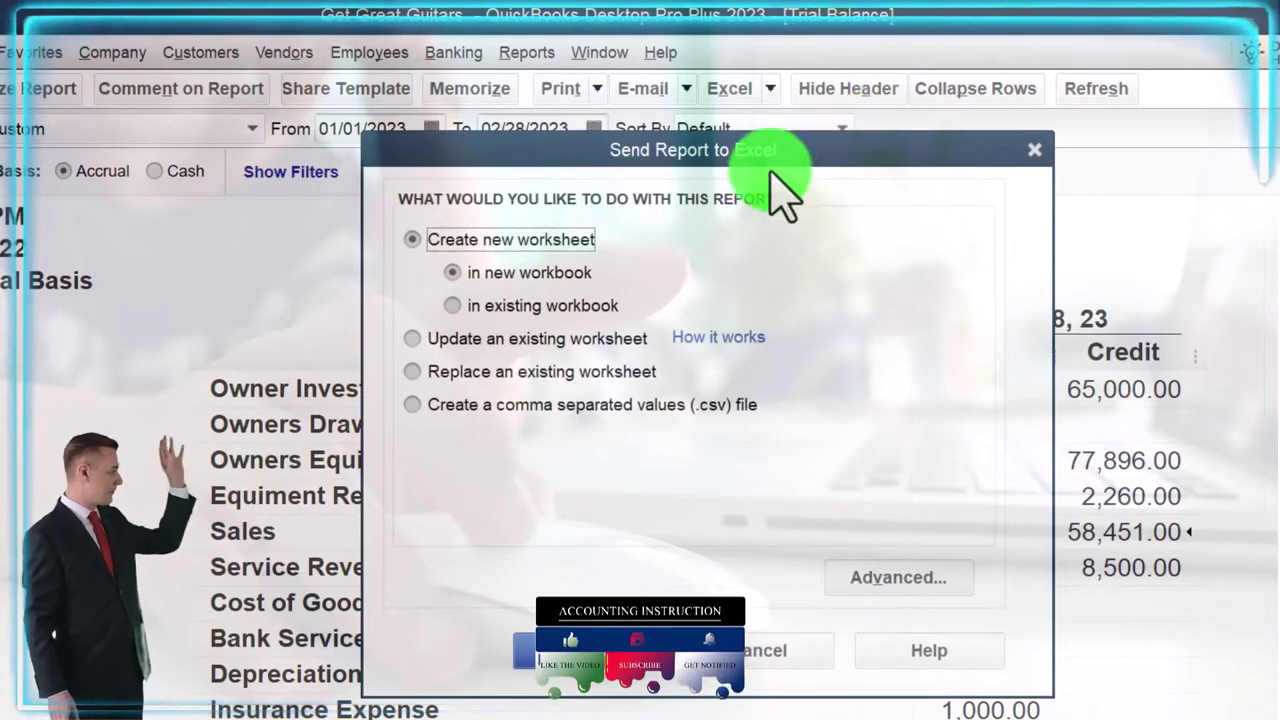
pyautogui.moveTo(770, 175); pyautogui.dragTo(1086, 221)
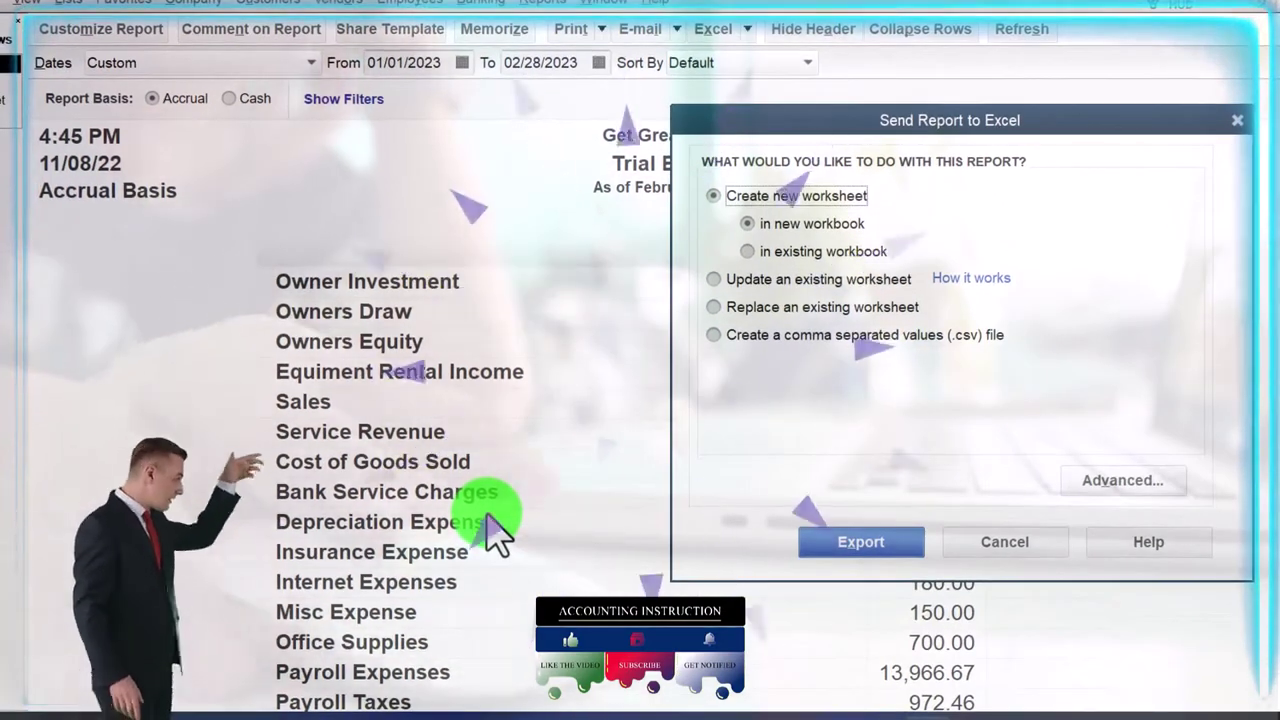
pyautogui.click(747, 251)
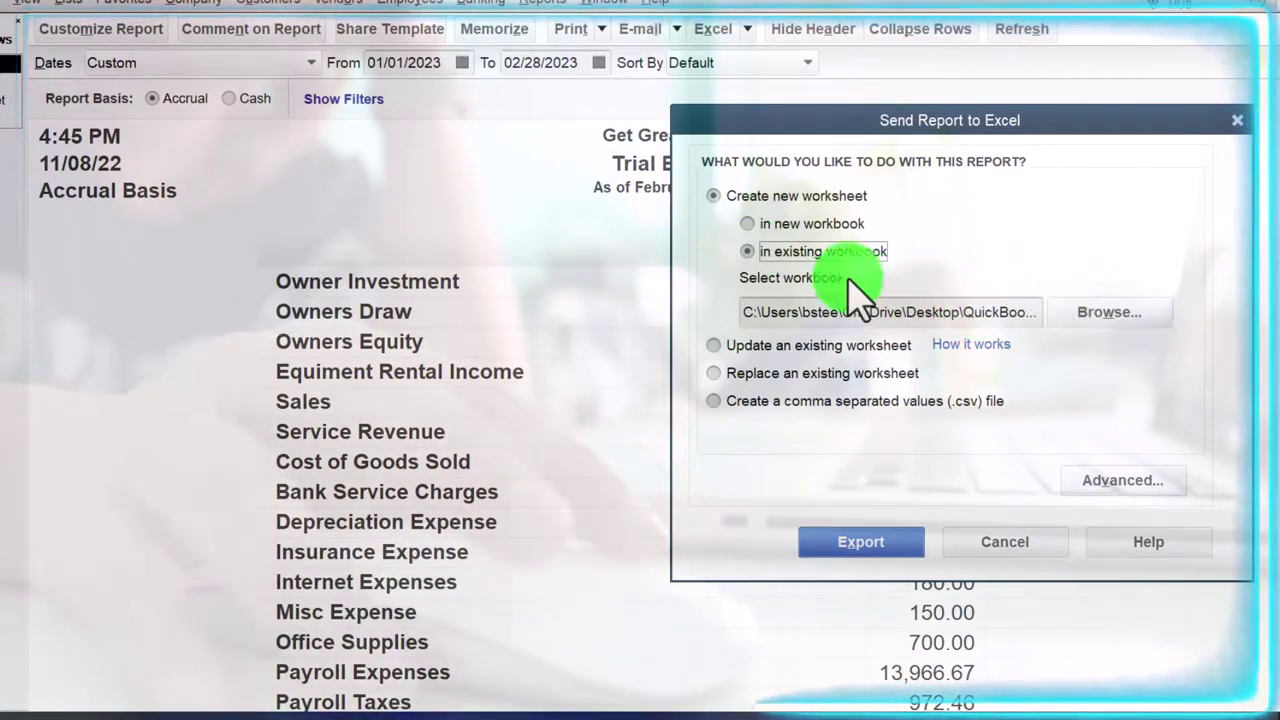
pyautogui.click(752, 225)
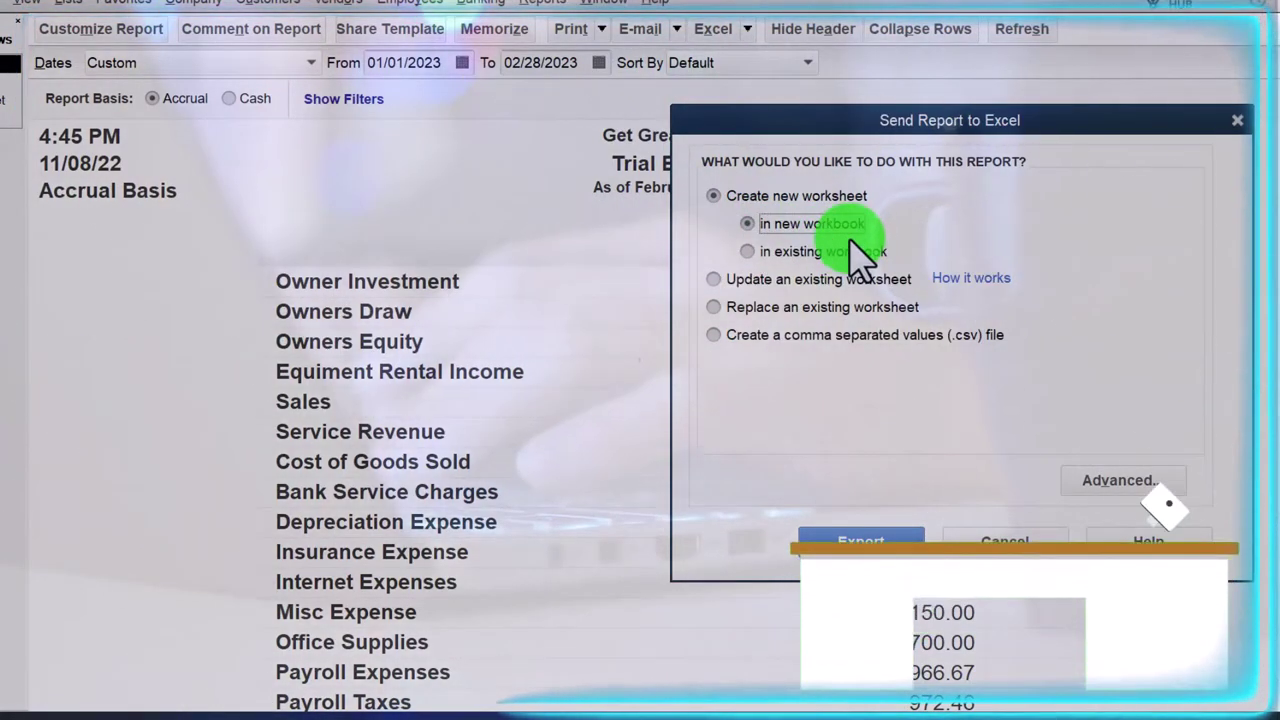
pyautogui.click(893, 476)
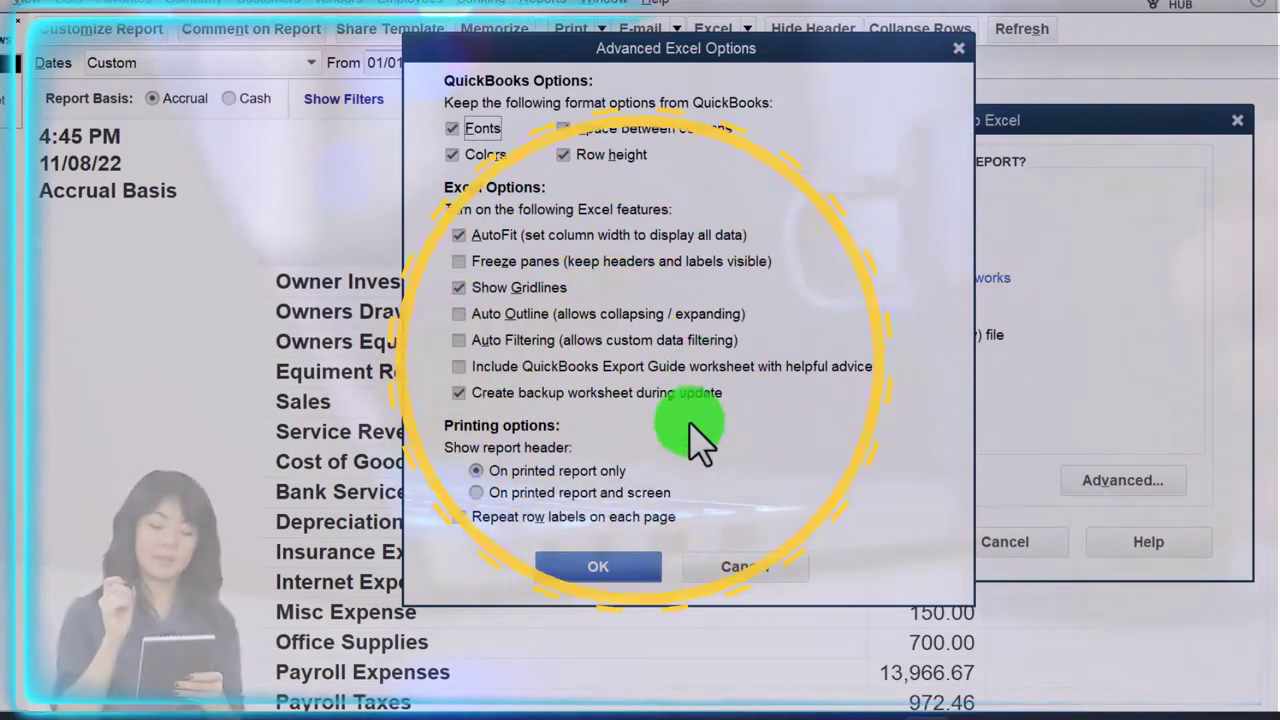
pyautogui.click(630, 568)
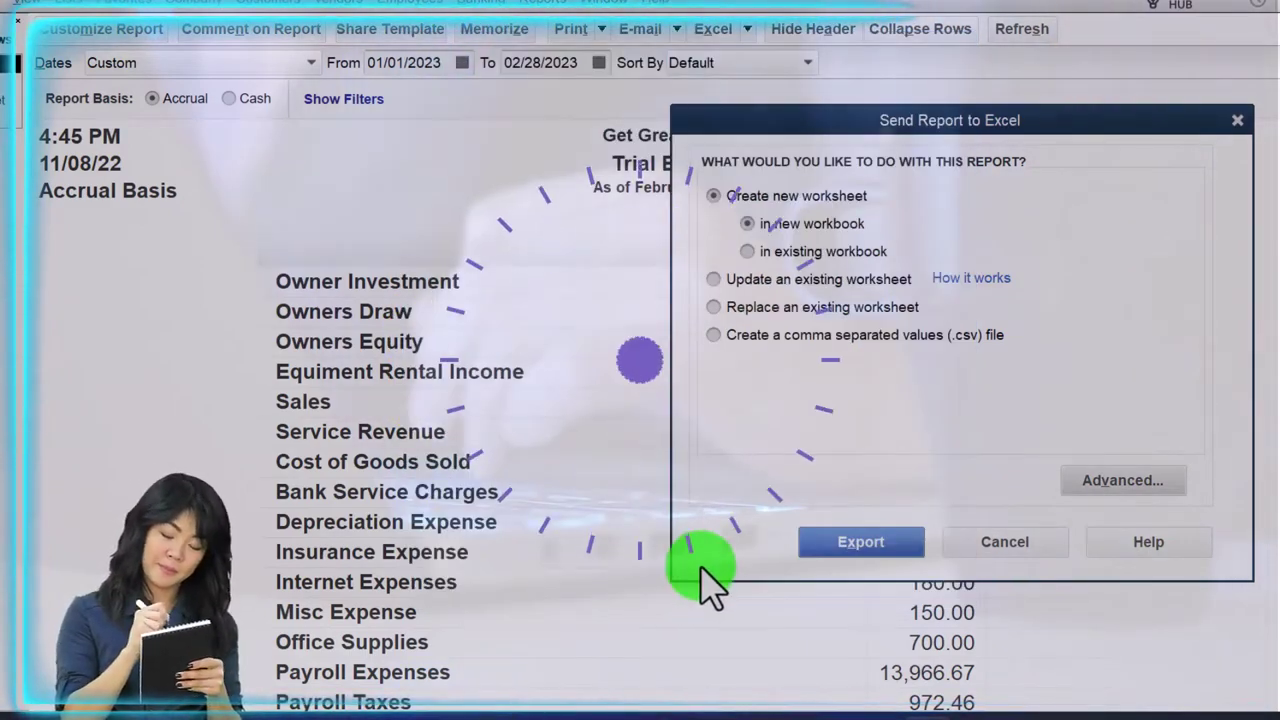
pyautogui.click(822, 553)
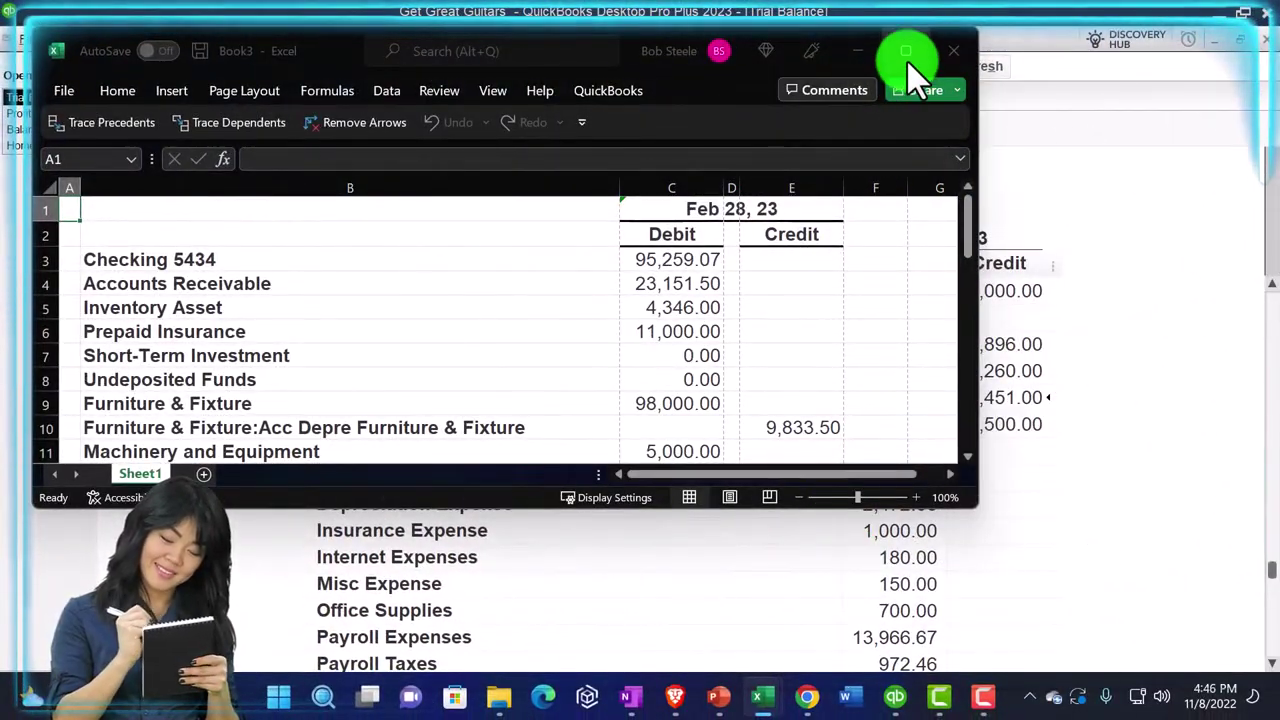
# Save the maximized workbook as Budget in Desktop > QuickBooks Desktop 2023 > Budgeting.
pyautogui.click(906, 52)
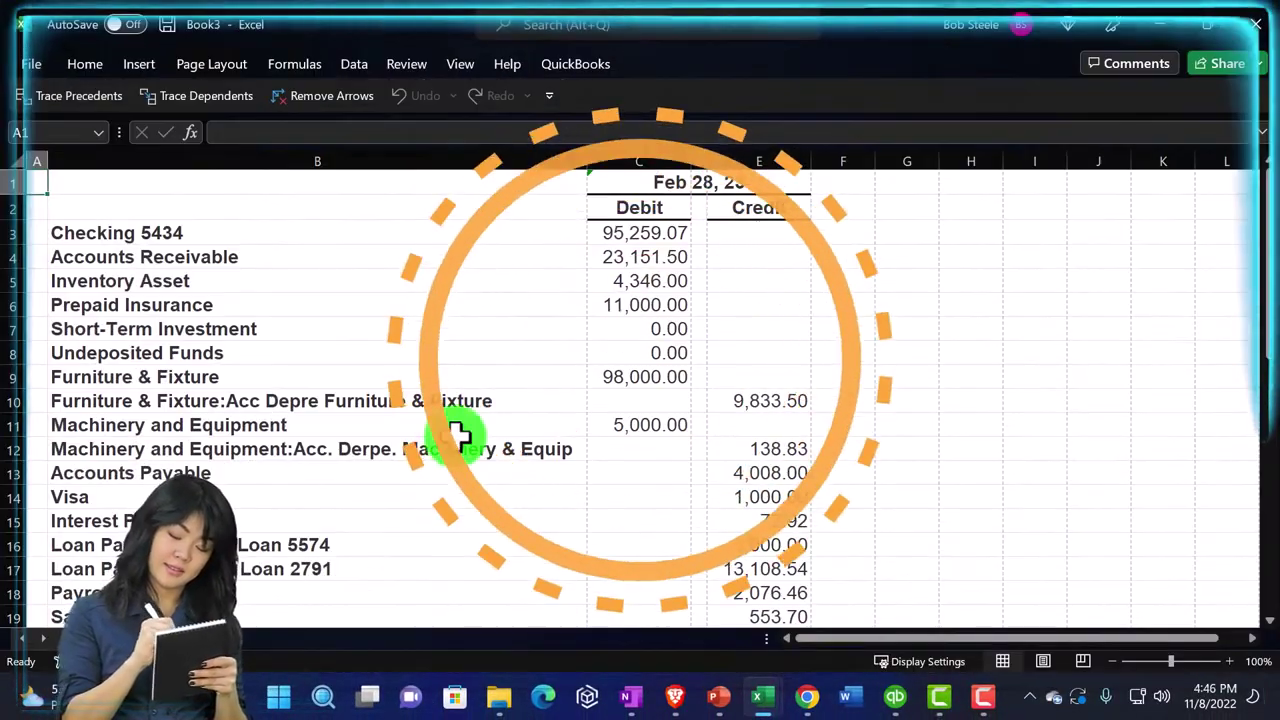
pyautogui.click(460, 432)
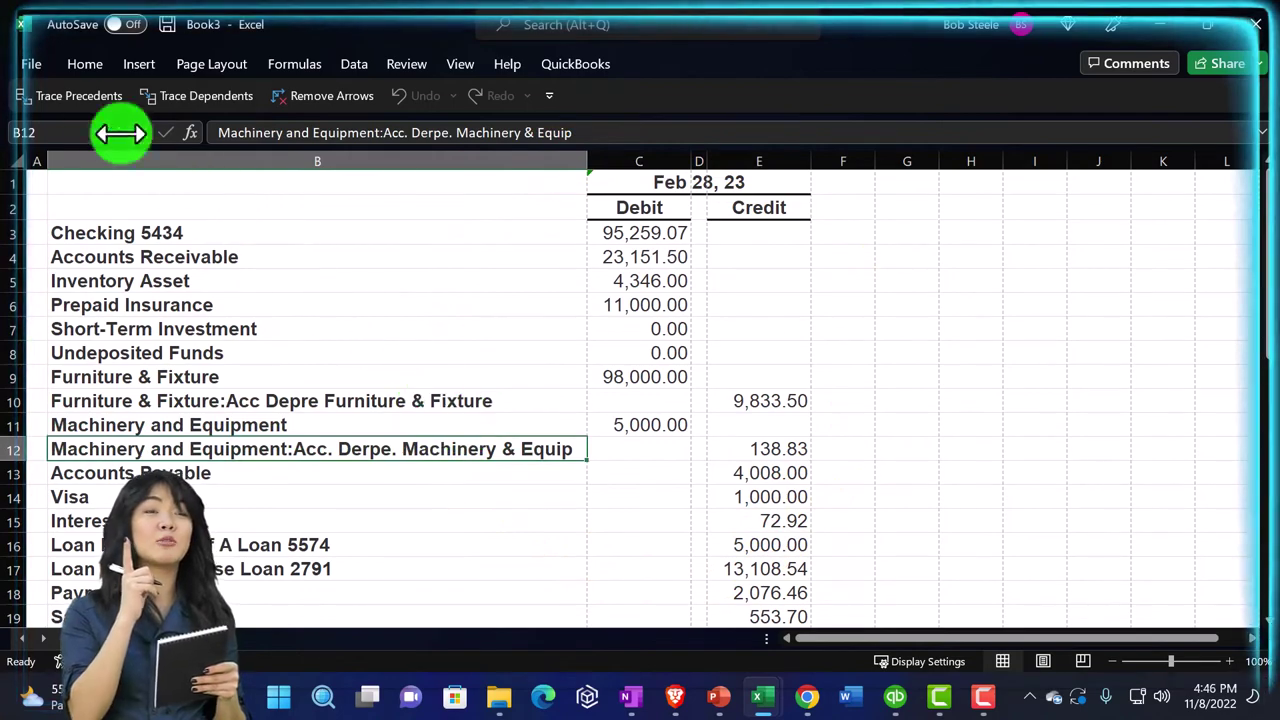
pyautogui.click(31, 64)
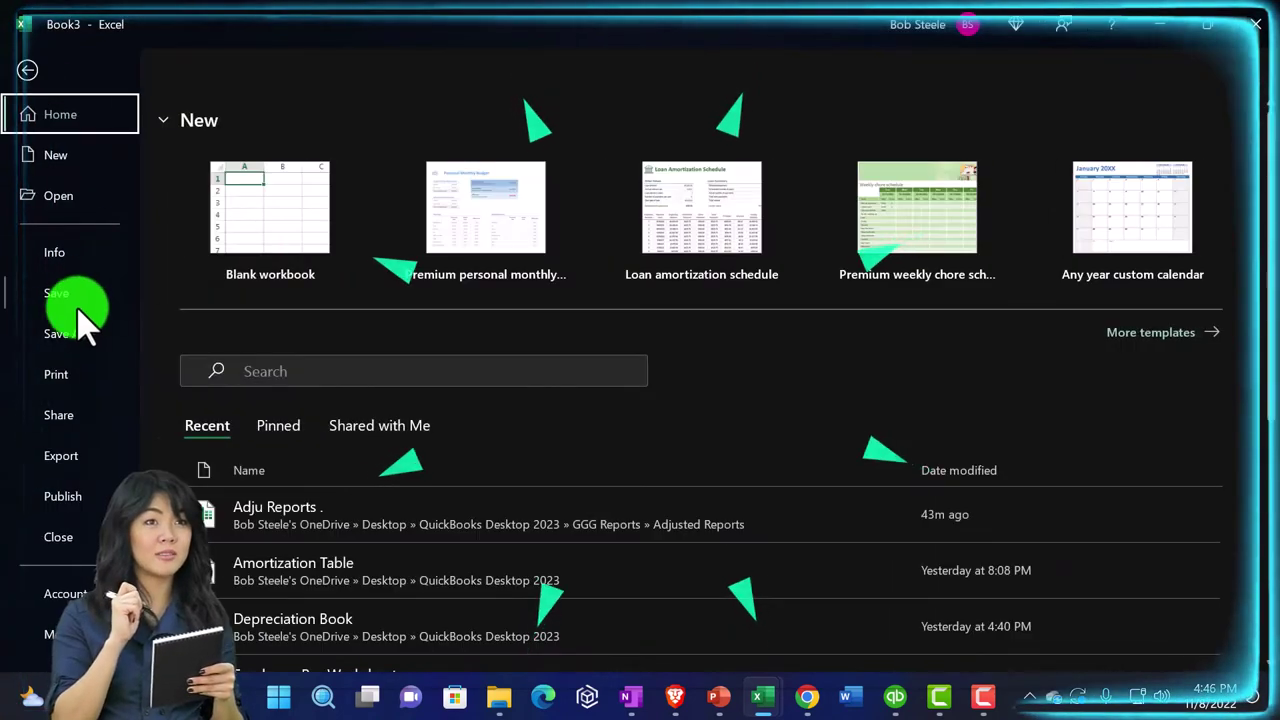
pyautogui.click(78, 333)
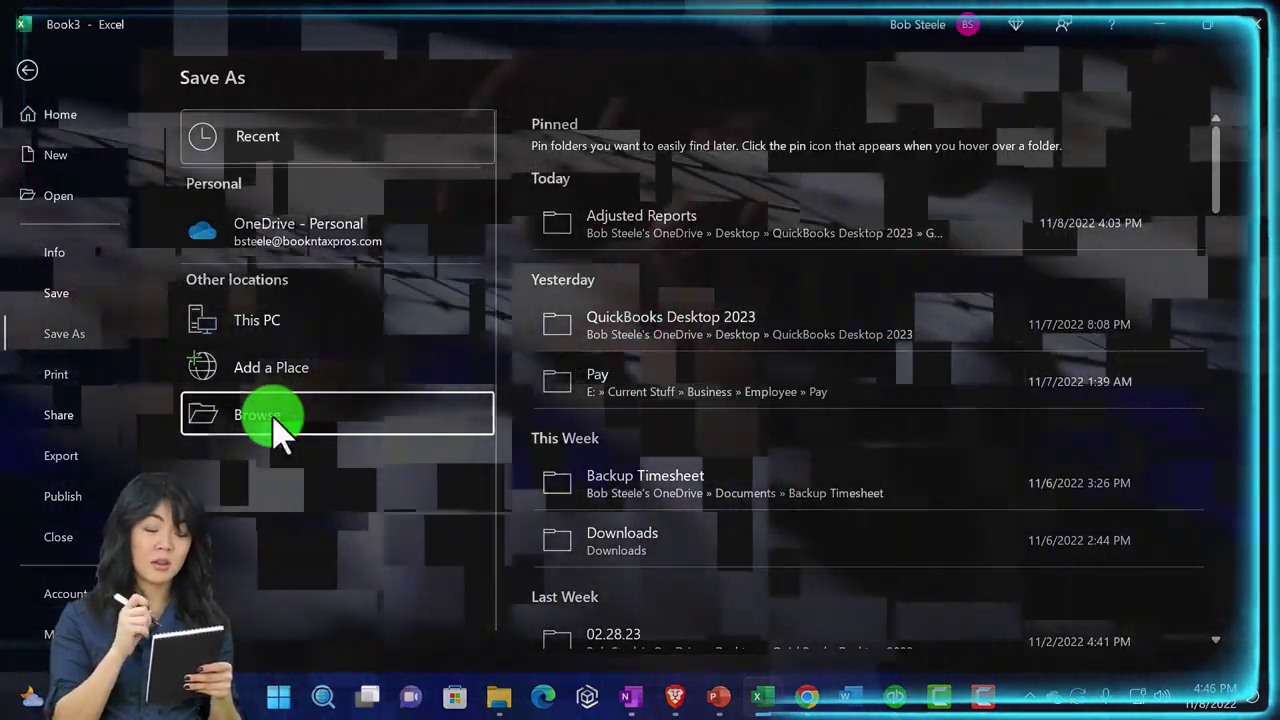
pyautogui.click(262, 414)
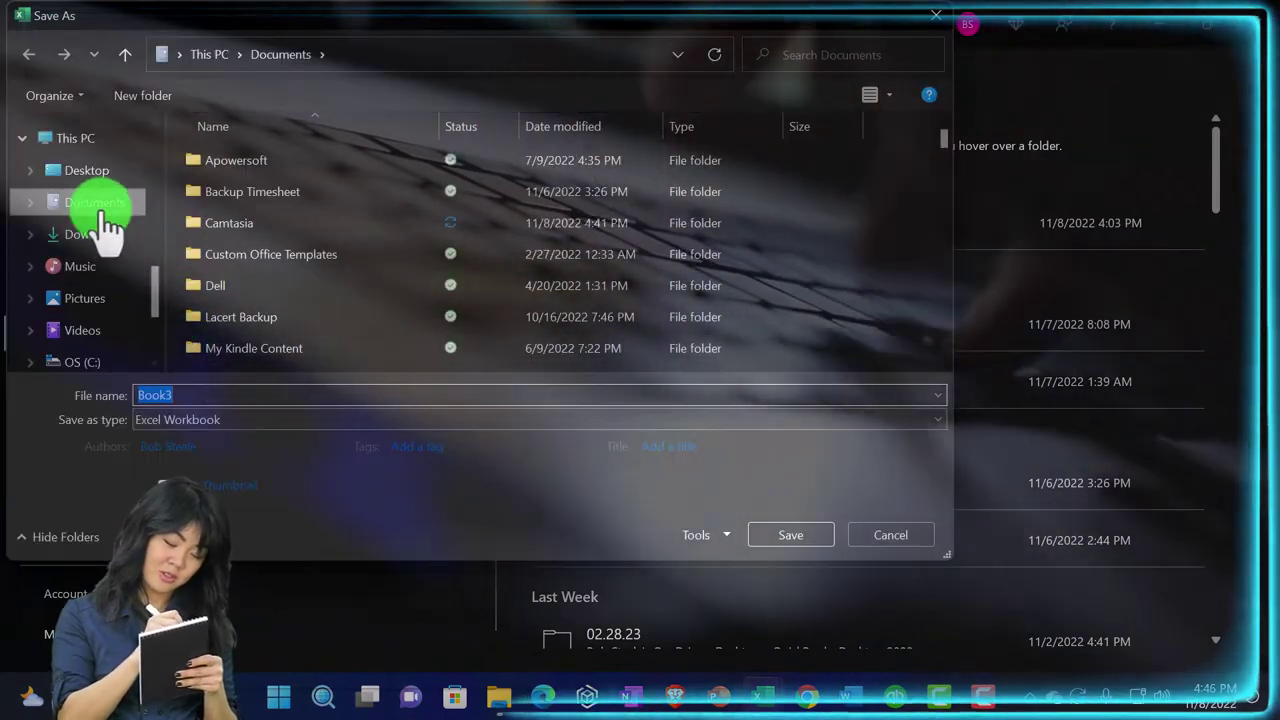
pyautogui.click(86, 172)
pyautogui.click(295, 240)
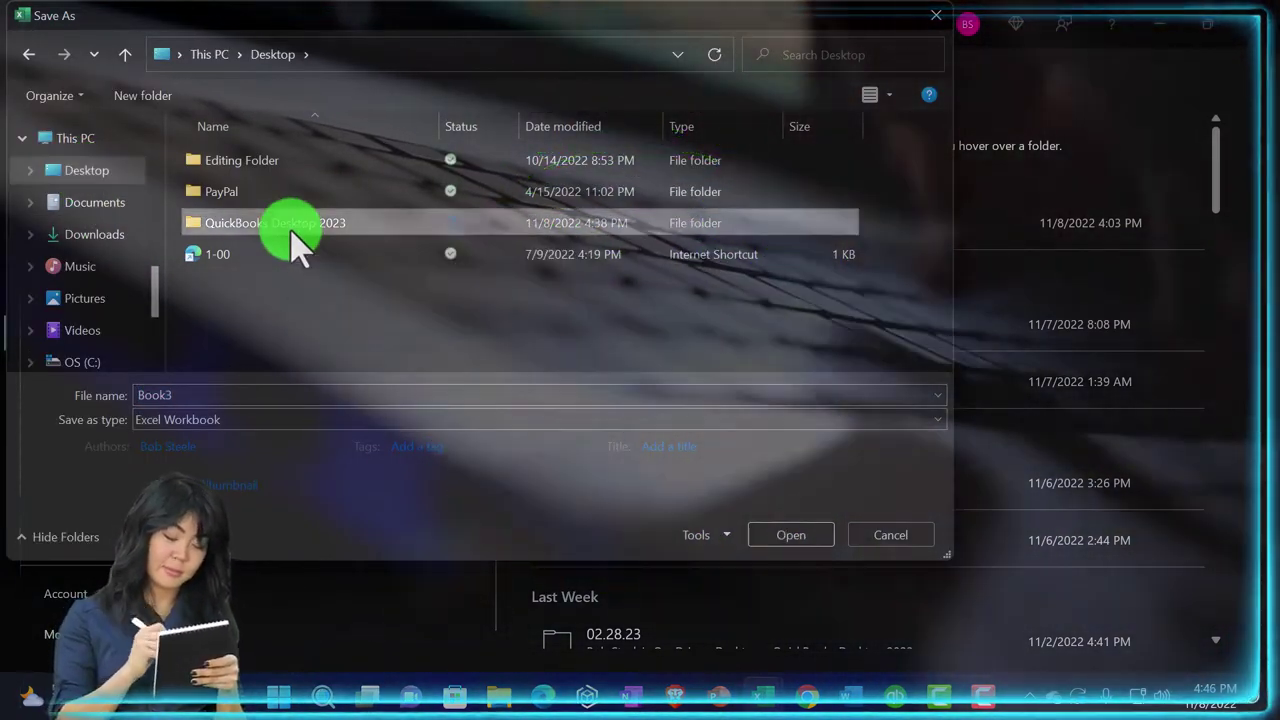
pyautogui.doubleClick(300, 223)
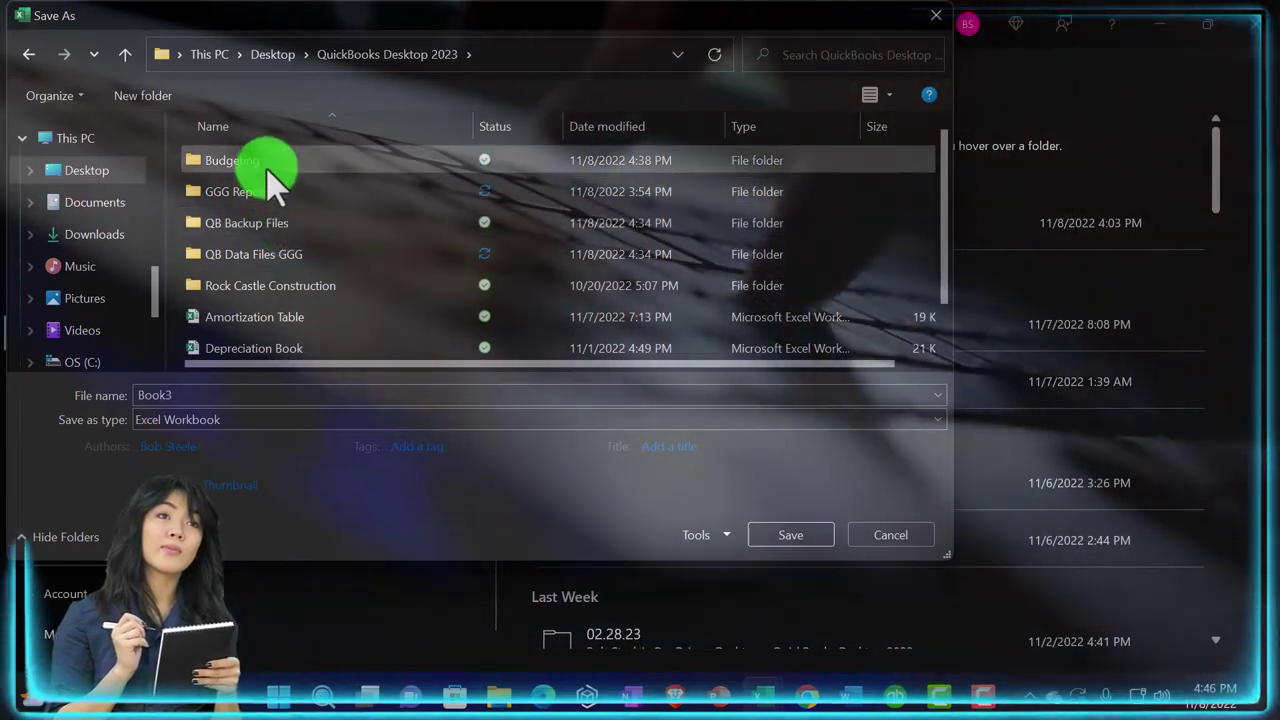
pyautogui.doubleClick(265, 163)
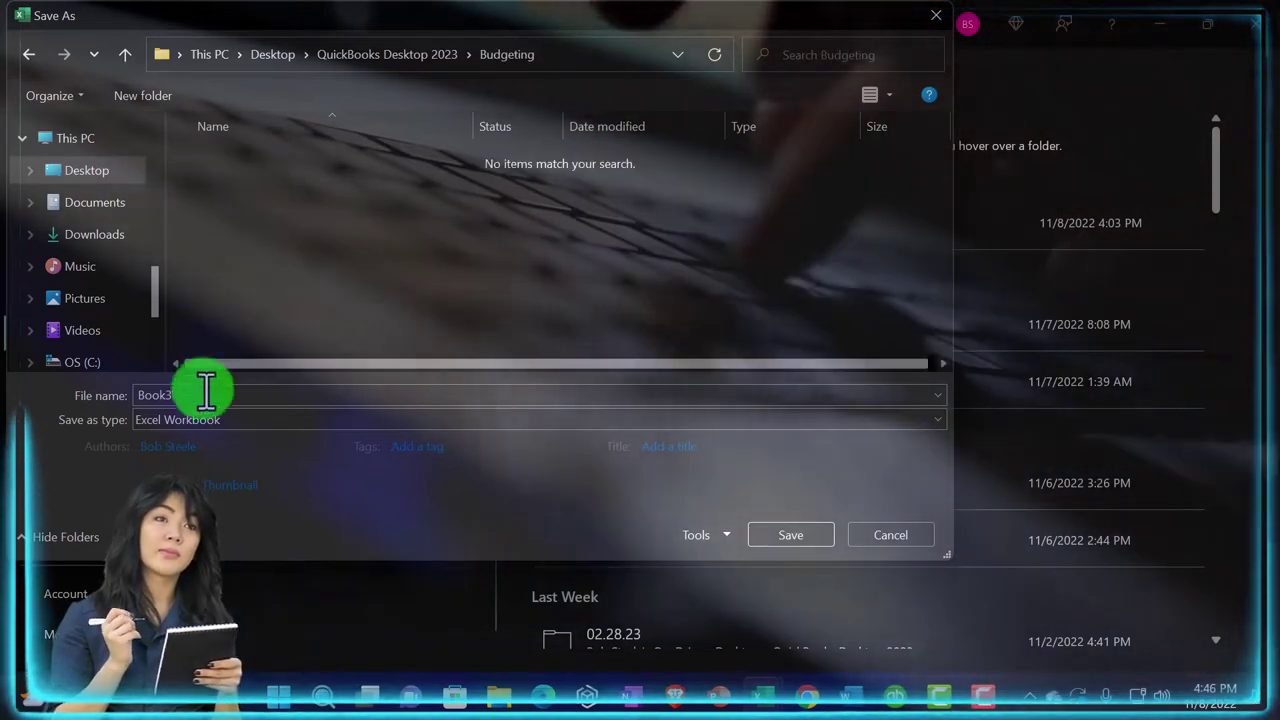
pyautogui.doubleClick(205, 393)
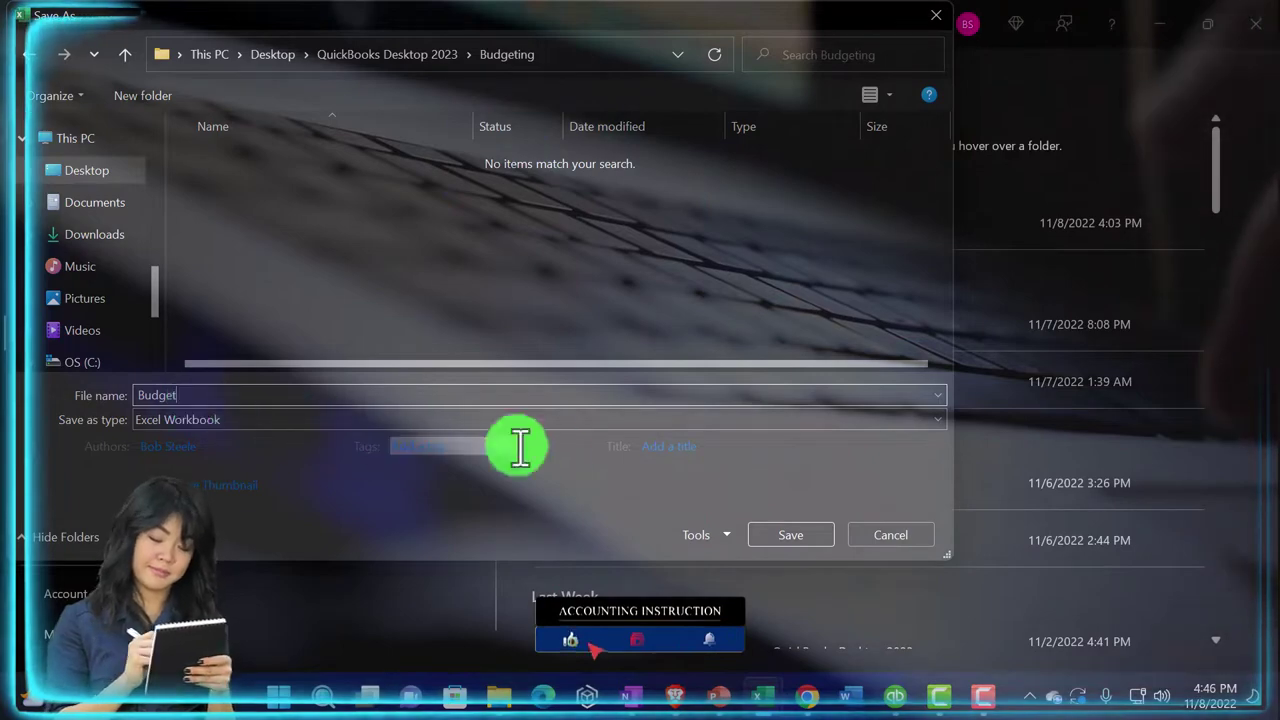
pyautogui.click(790, 537)
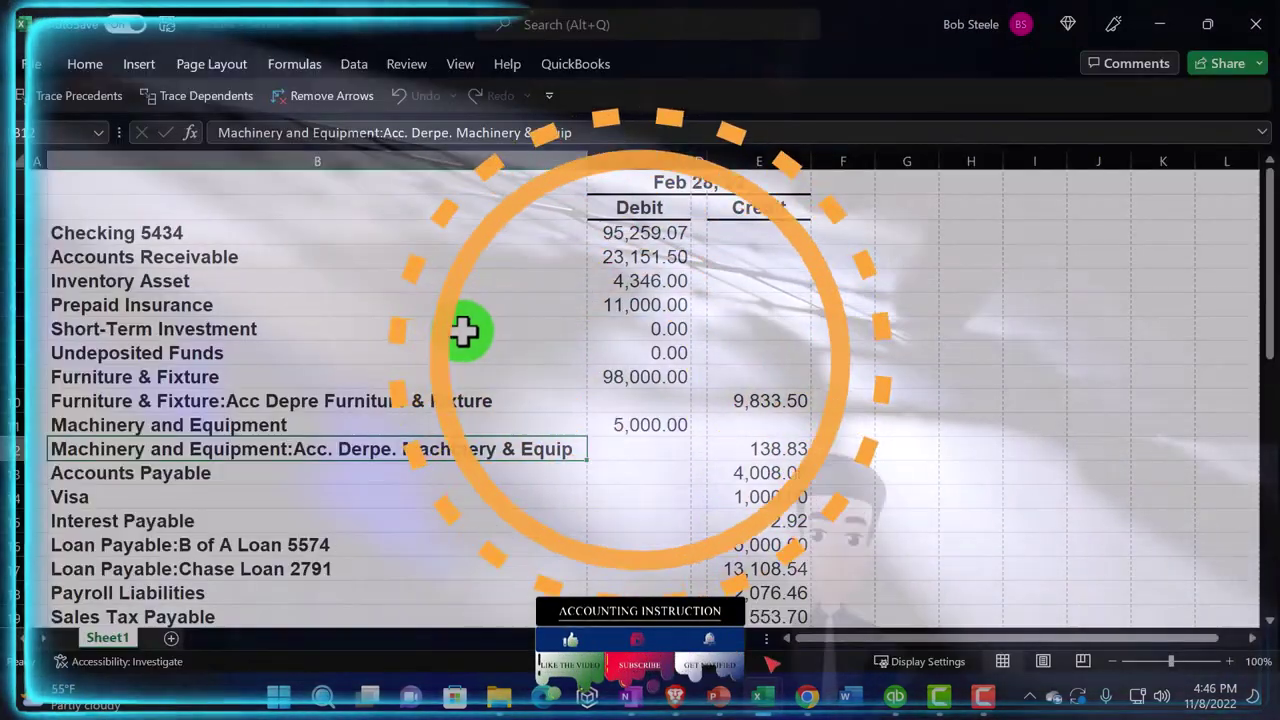
pyautogui.click(463, 330)
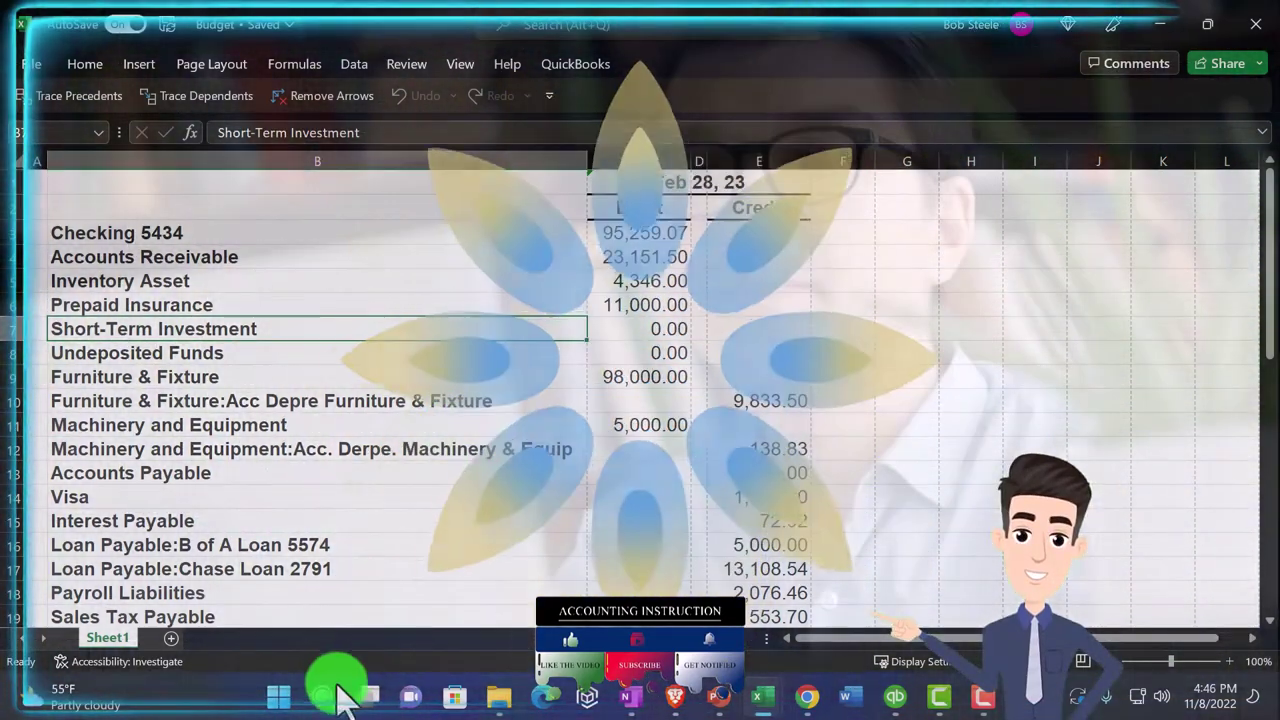
# Change display 2's scale from 150% to 100% (Recommended) in Windows Settings.
pyautogui.click(325, 699)
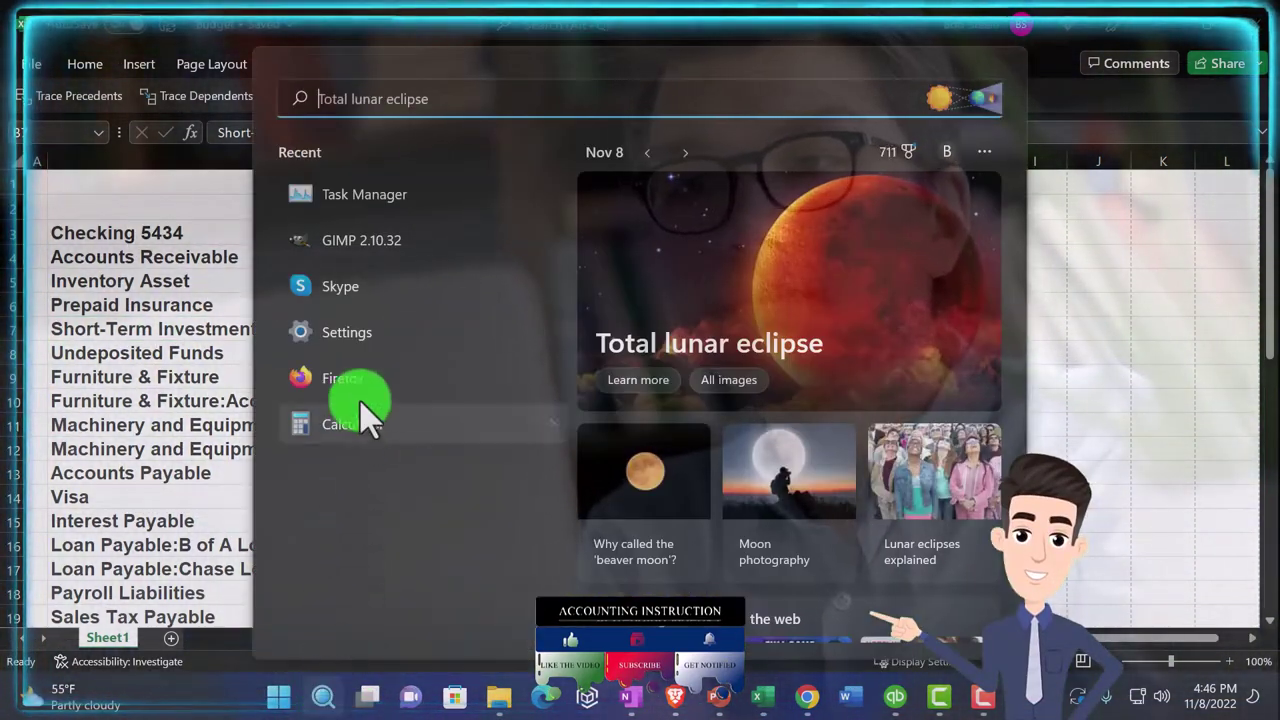
pyautogui.click(355, 338)
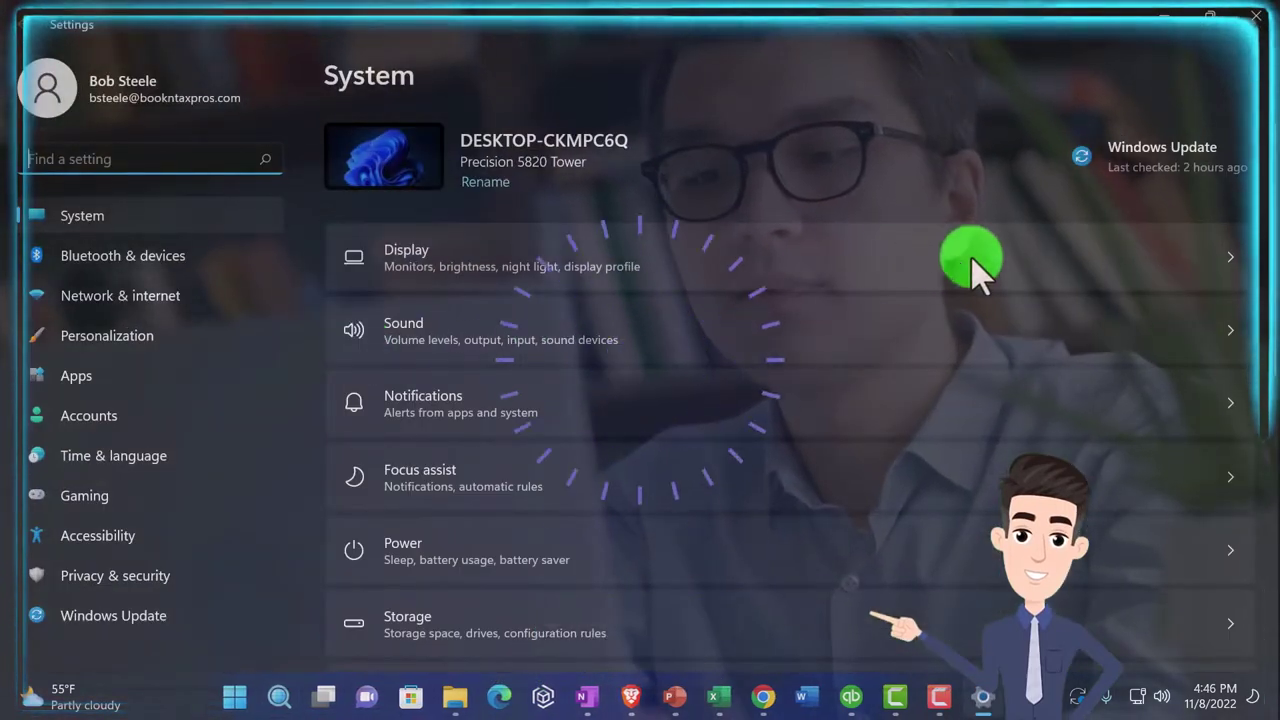
pyautogui.click(1190, 263)
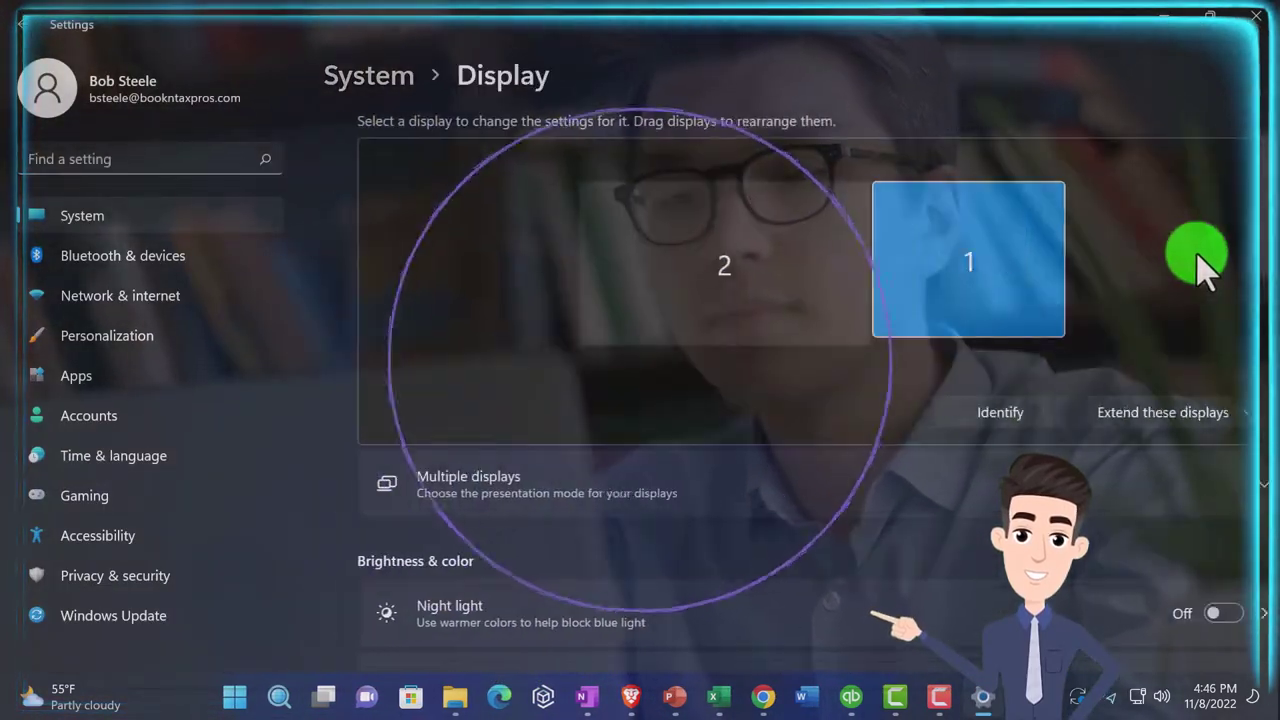
pyautogui.click(804, 300)
pyautogui.scroll(-3, 808, 423)
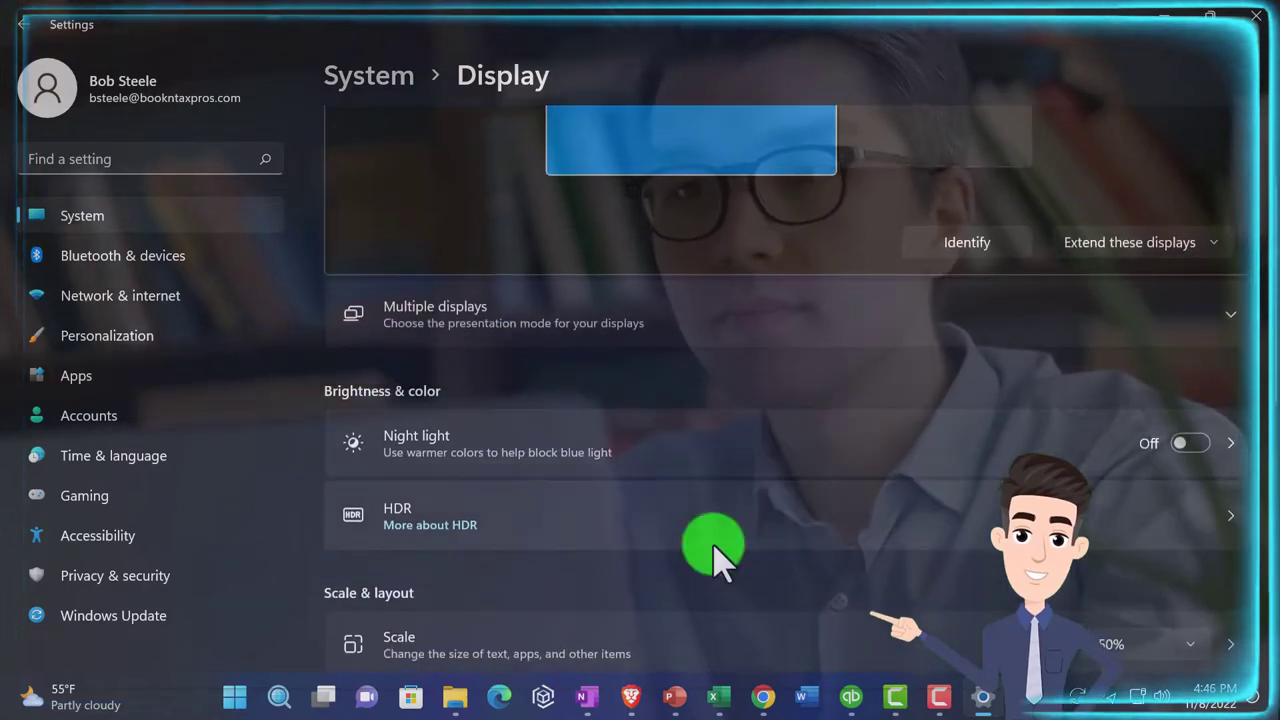
pyautogui.scroll(-2, 863, 543)
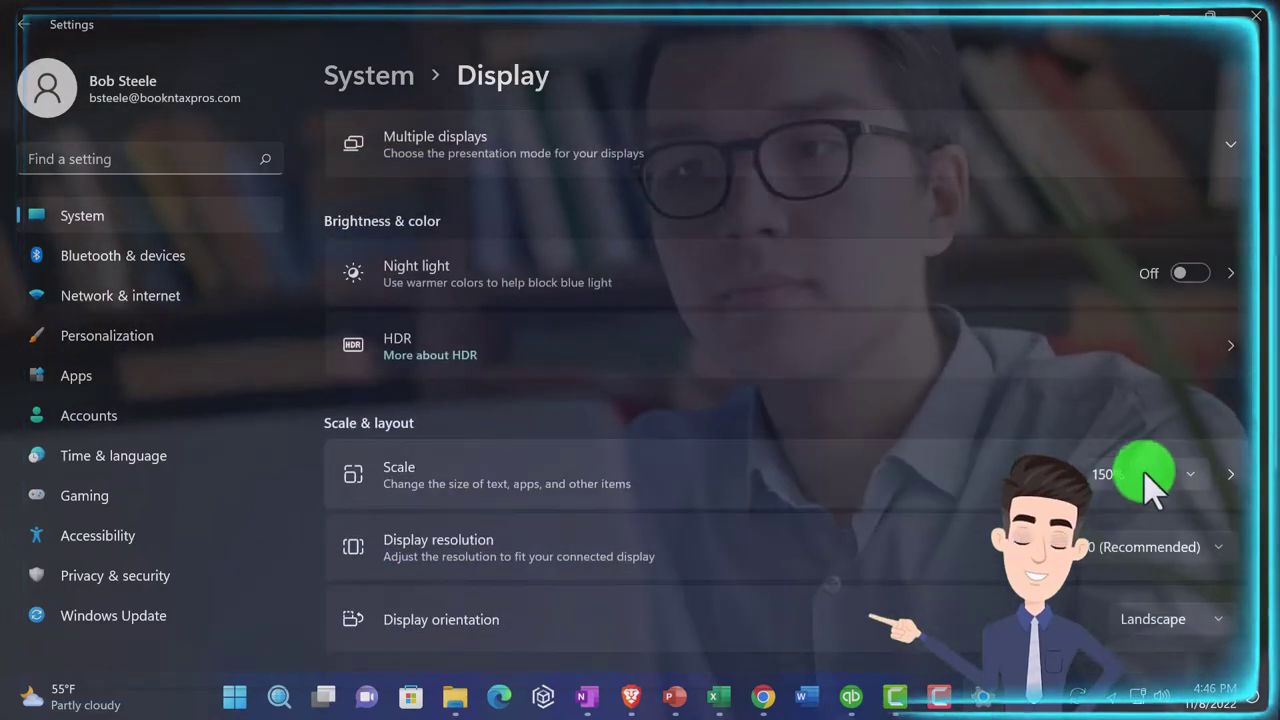
pyautogui.click(1200, 476)
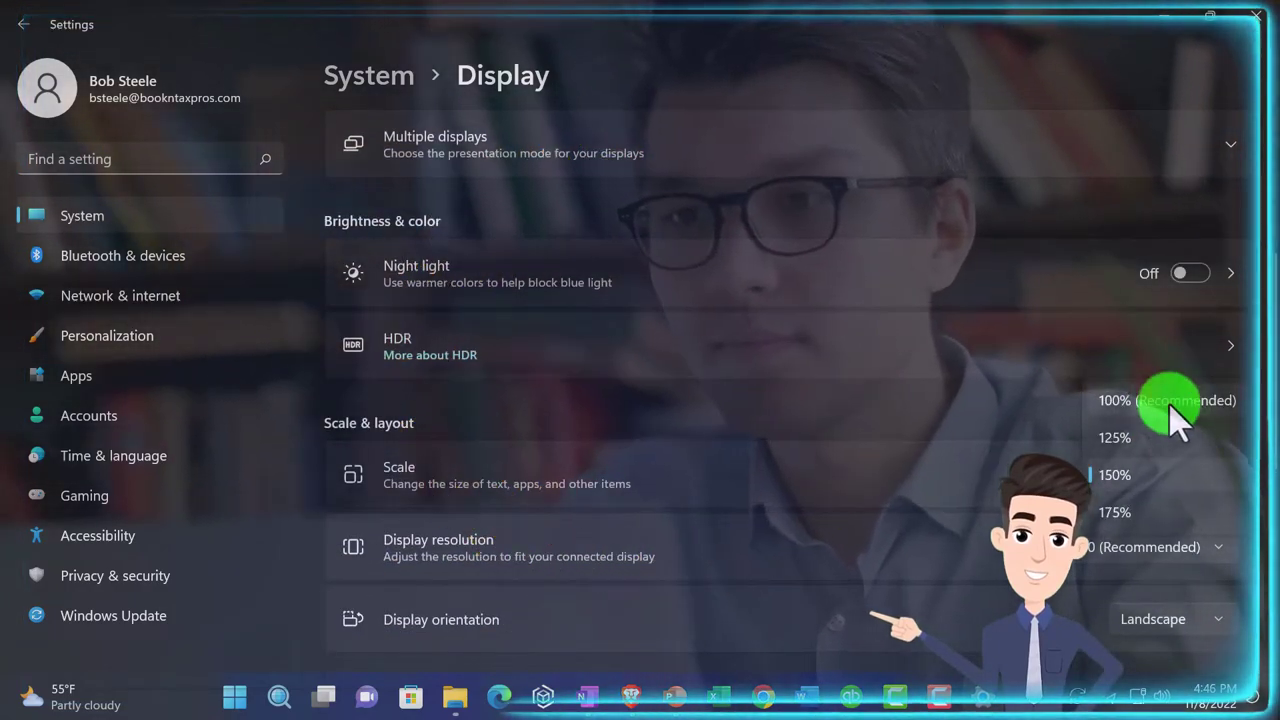
pyautogui.click(1172, 406)
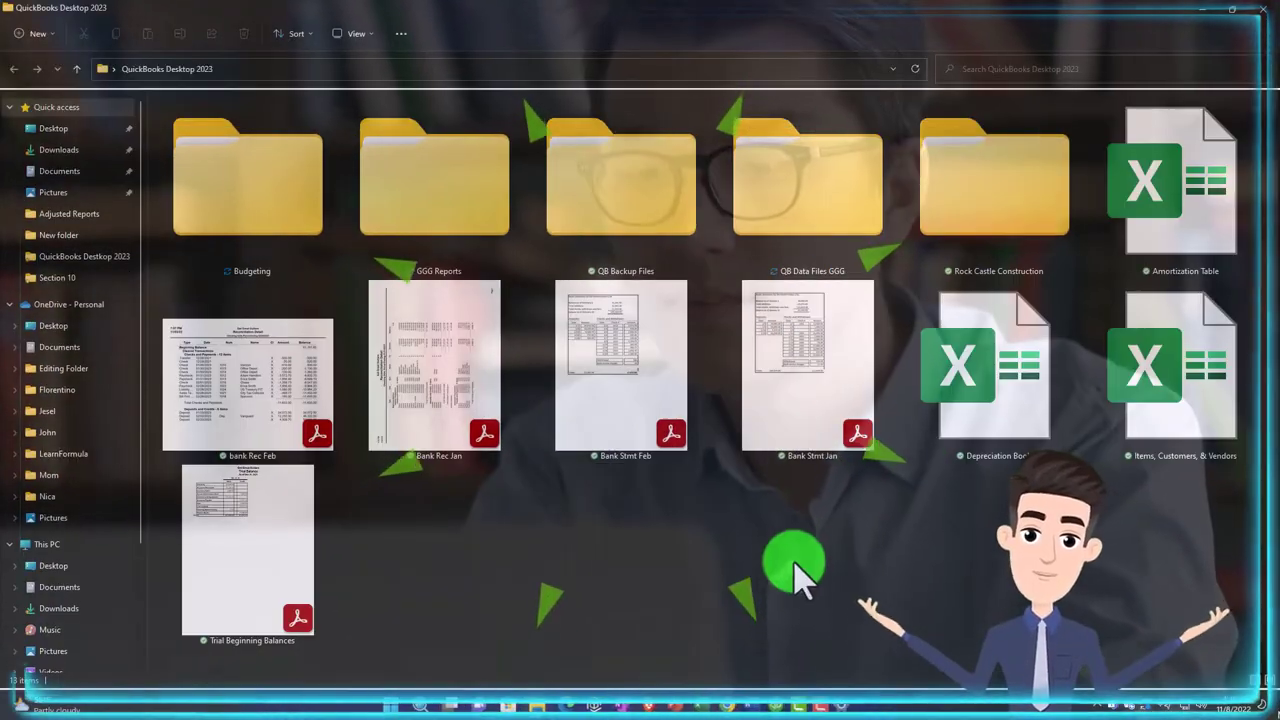
# Bring the Budget workbook back to the front and scroll up through the trial balance to the top.
pyautogui.moveTo(709, 708)
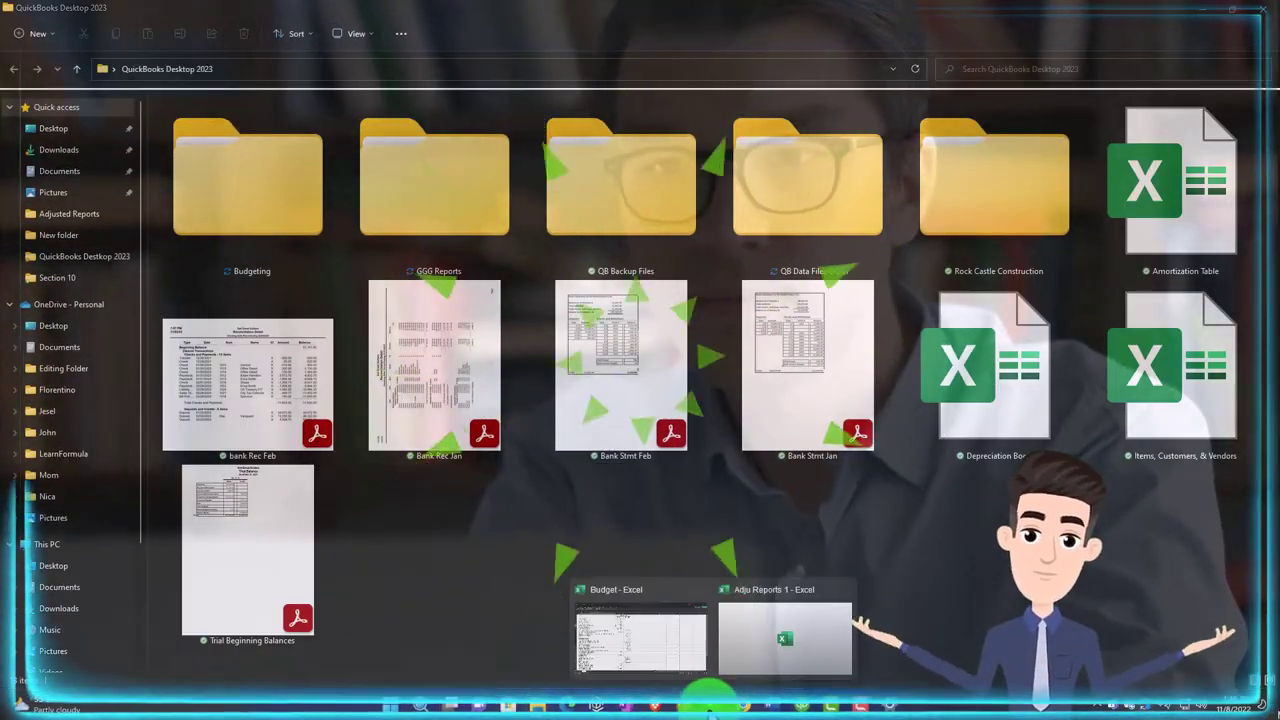
pyautogui.click(676, 662)
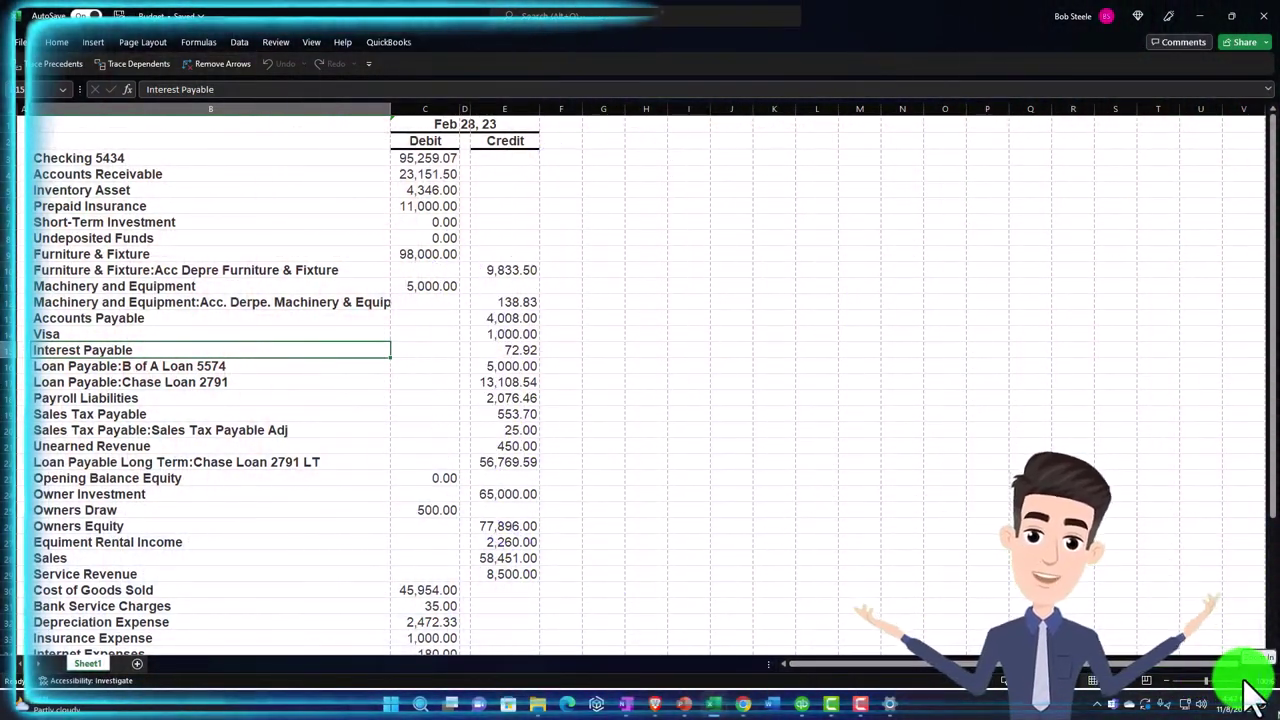
pyautogui.keyDown('ctrl'); pyautogui.scroll(1, 334, 395); pyautogui.keyUp('ctrl')
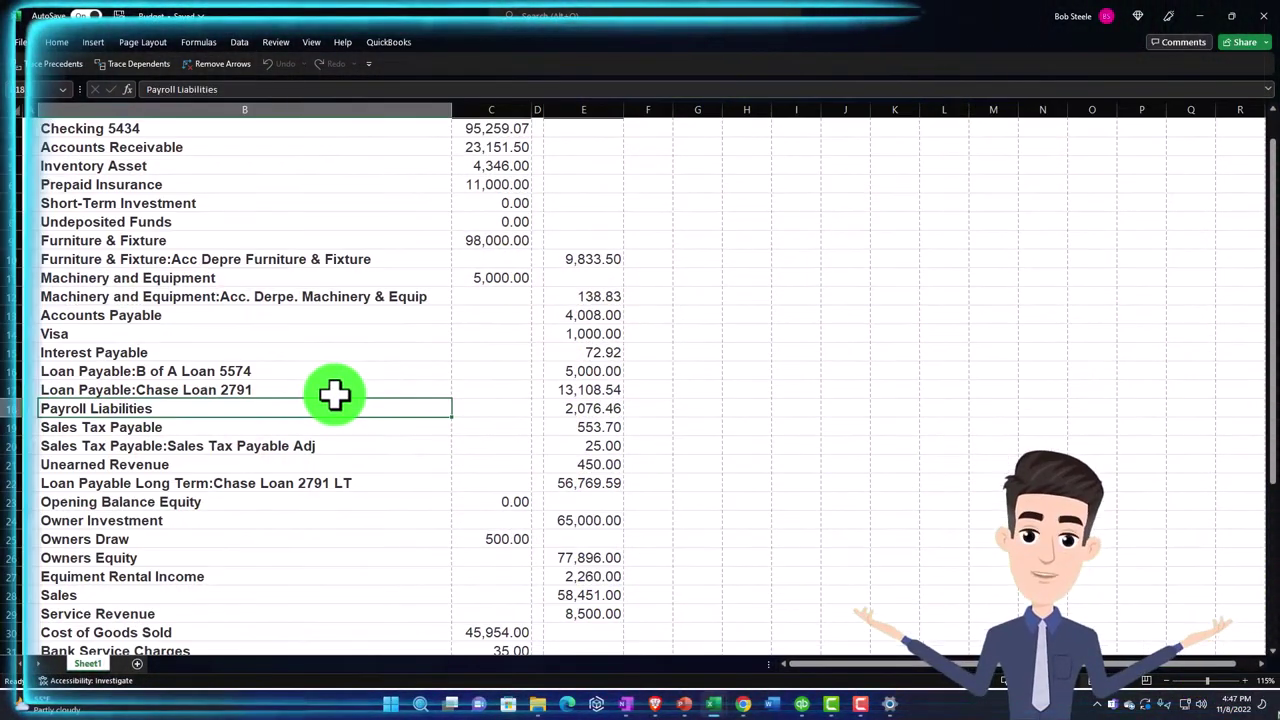
pyautogui.keyDown('ctrl'); pyautogui.scroll(3, 330, 395); pyautogui.keyUp('ctrl')
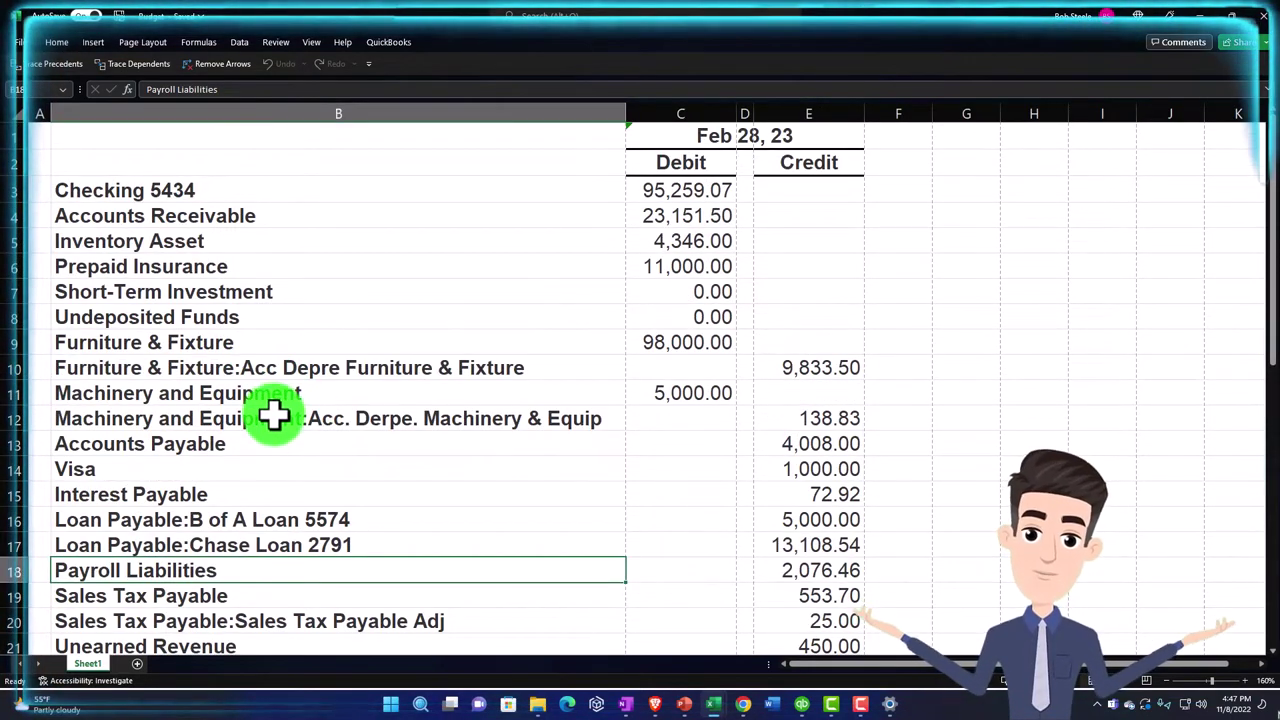
pyautogui.keyDown('ctrl'); pyautogui.scroll(1, 277, 420); pyautogui.keyUp('ctrl')
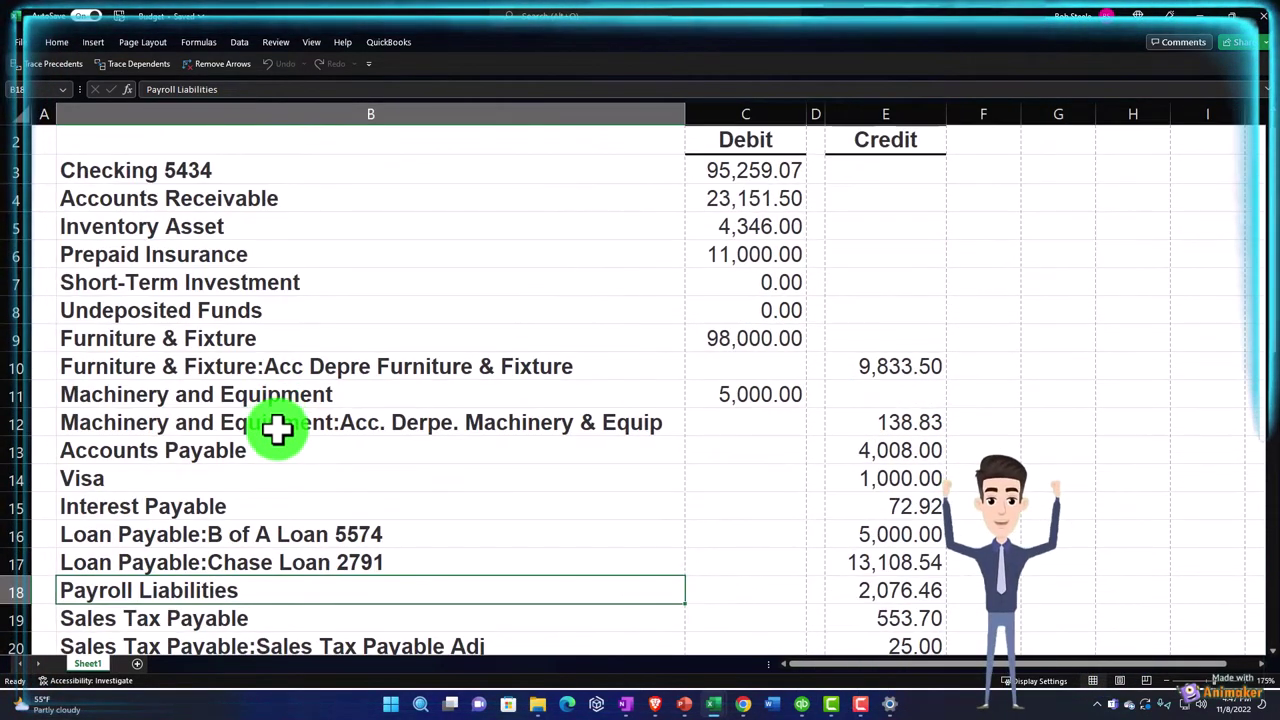
pyautogui.scroll(1, 277, 428)
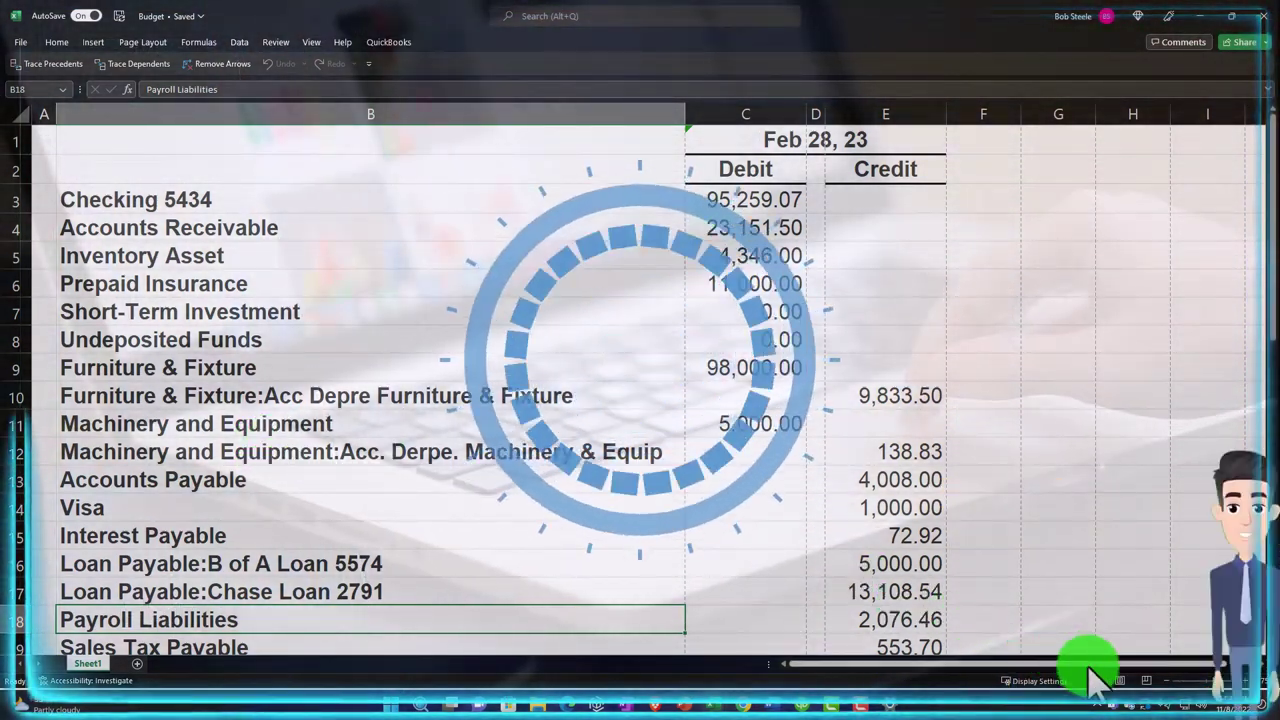
# Preview the sheet as printed pages, return to the normal grid, and select the empty column A.
pyautogui.click(1120, 681)
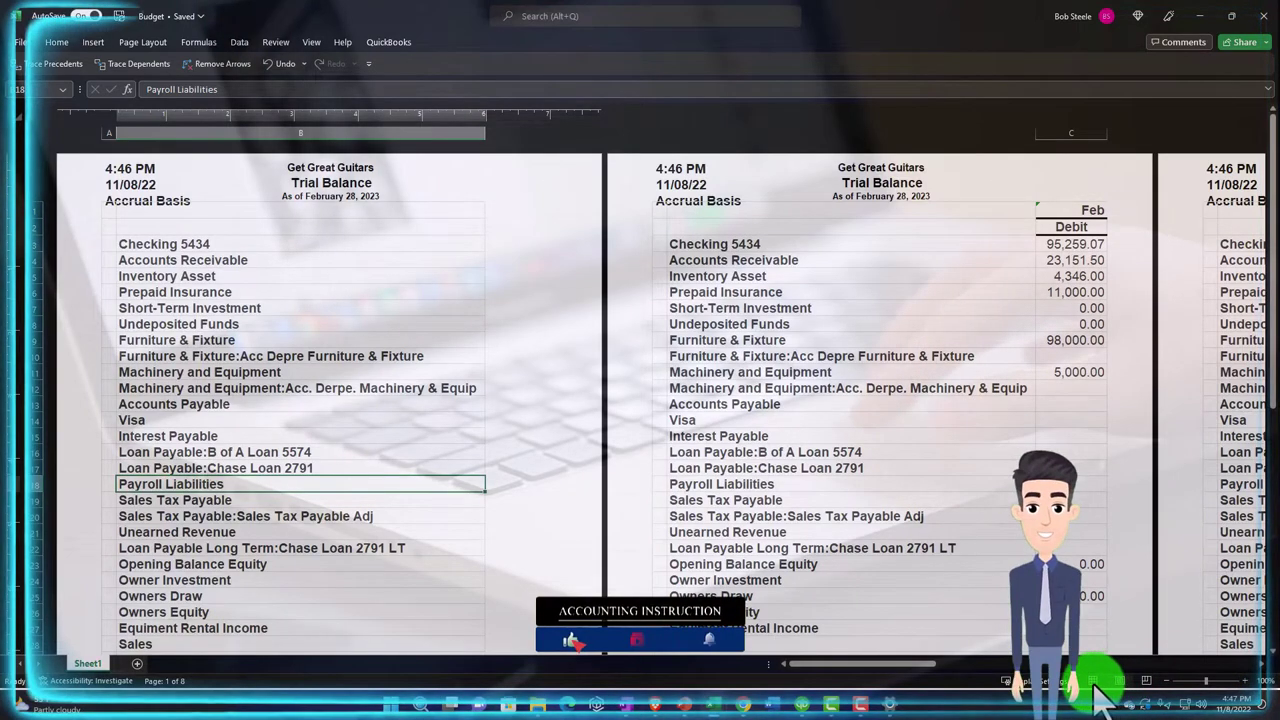
pyautogui.click(1094, 682)
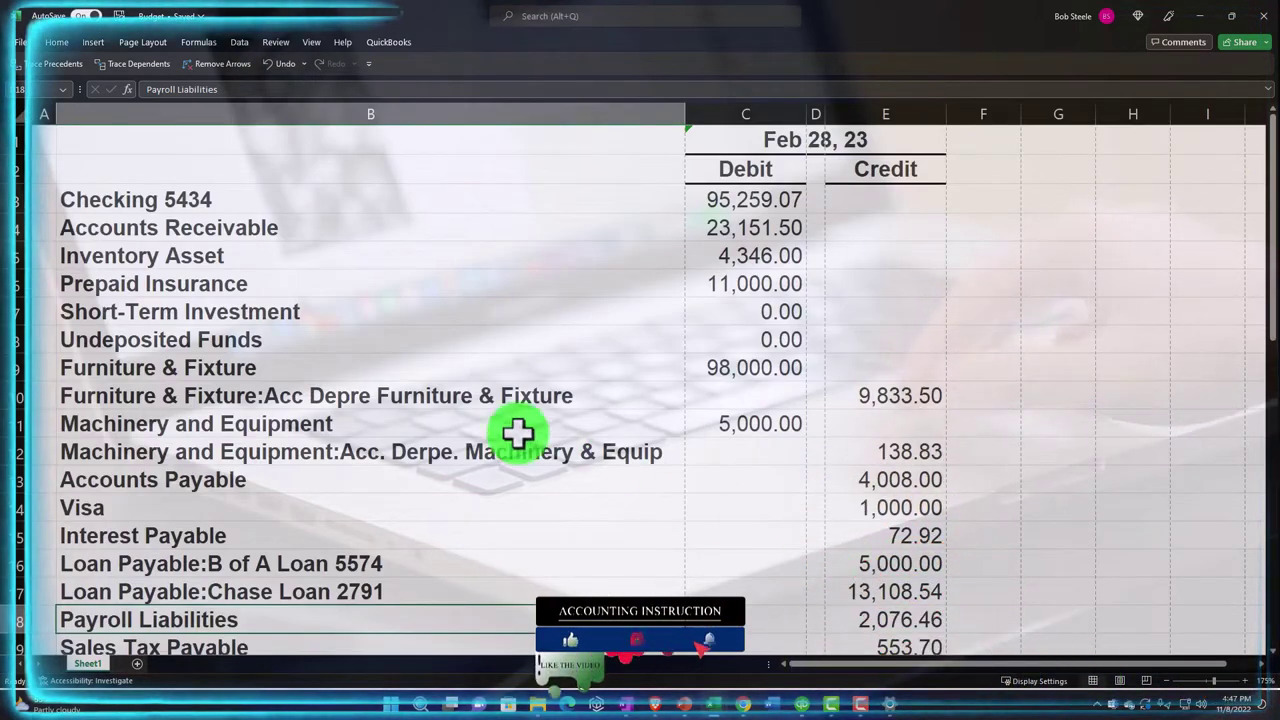
pyautogui.scroll(-6, 134, 443)
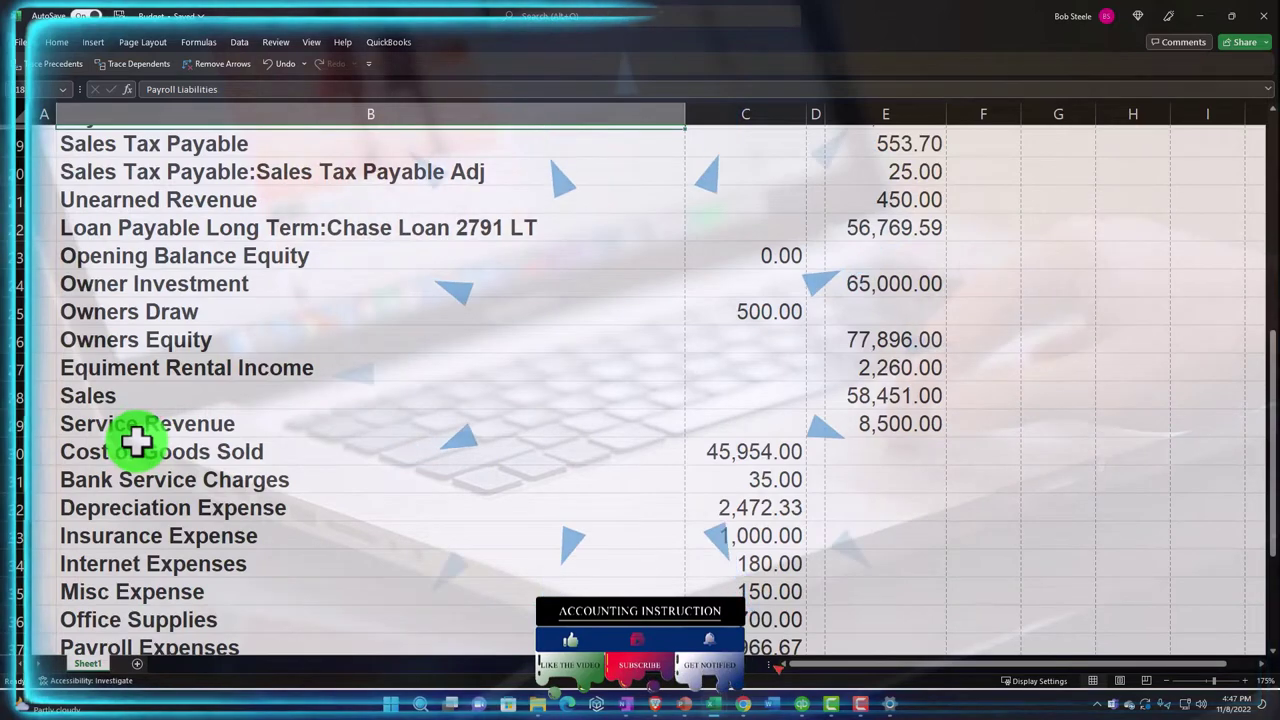
pyautogui.scroll(-5, 134, 443)
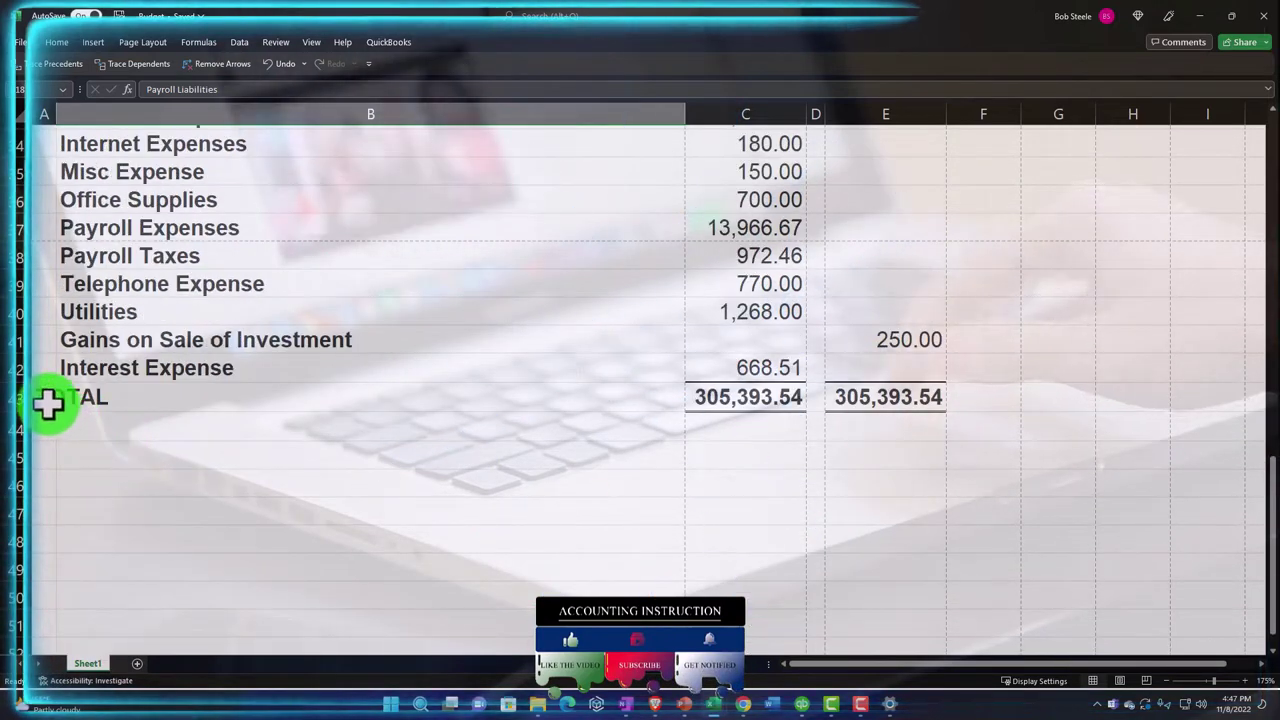
pyautogui.scroll(11, 48, 402)
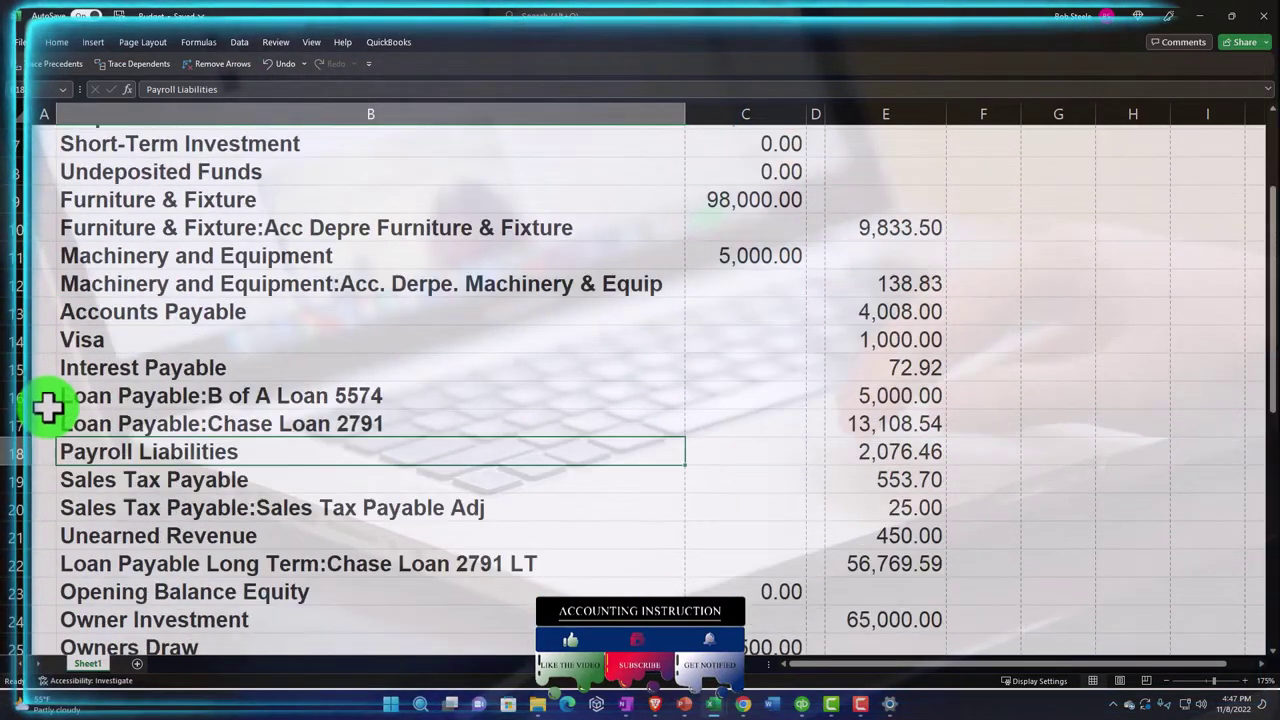
pyautogui.click(43, 117)
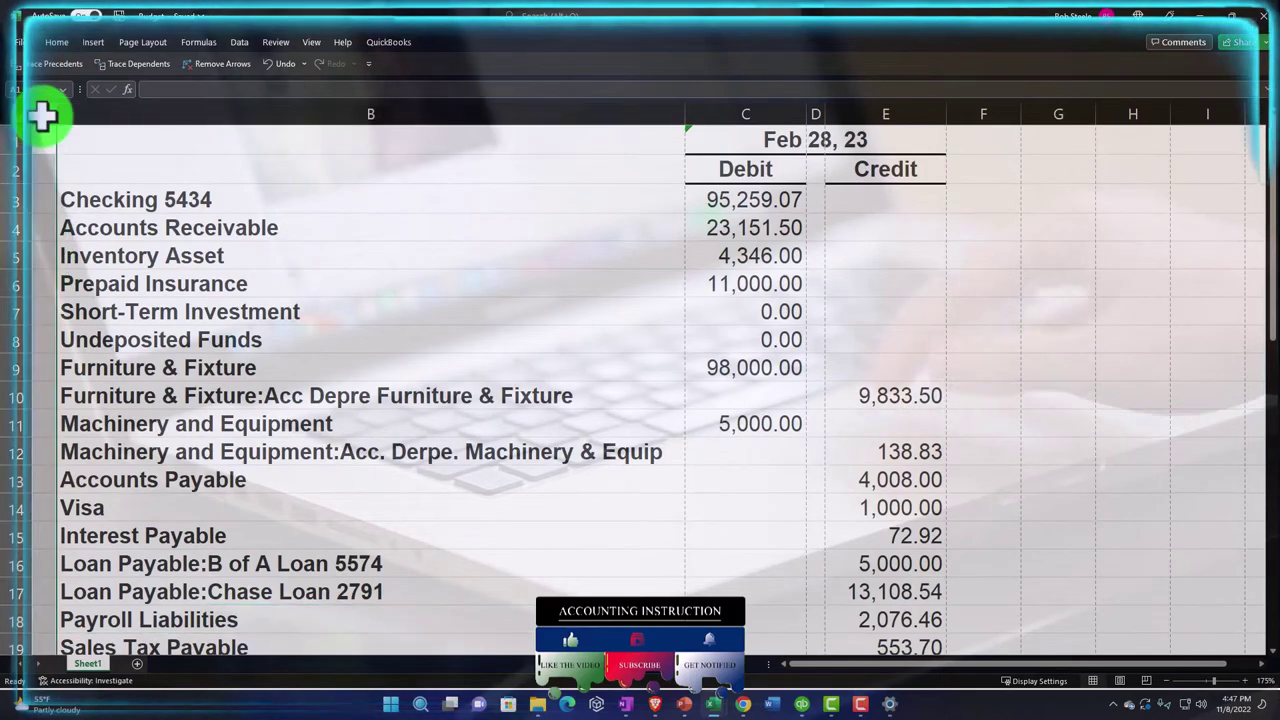
# Delete the empty column A, then check the Prepaid Insurance label in A6 and the sub-account in A12.
pyautogui.rightClick(40, 143)
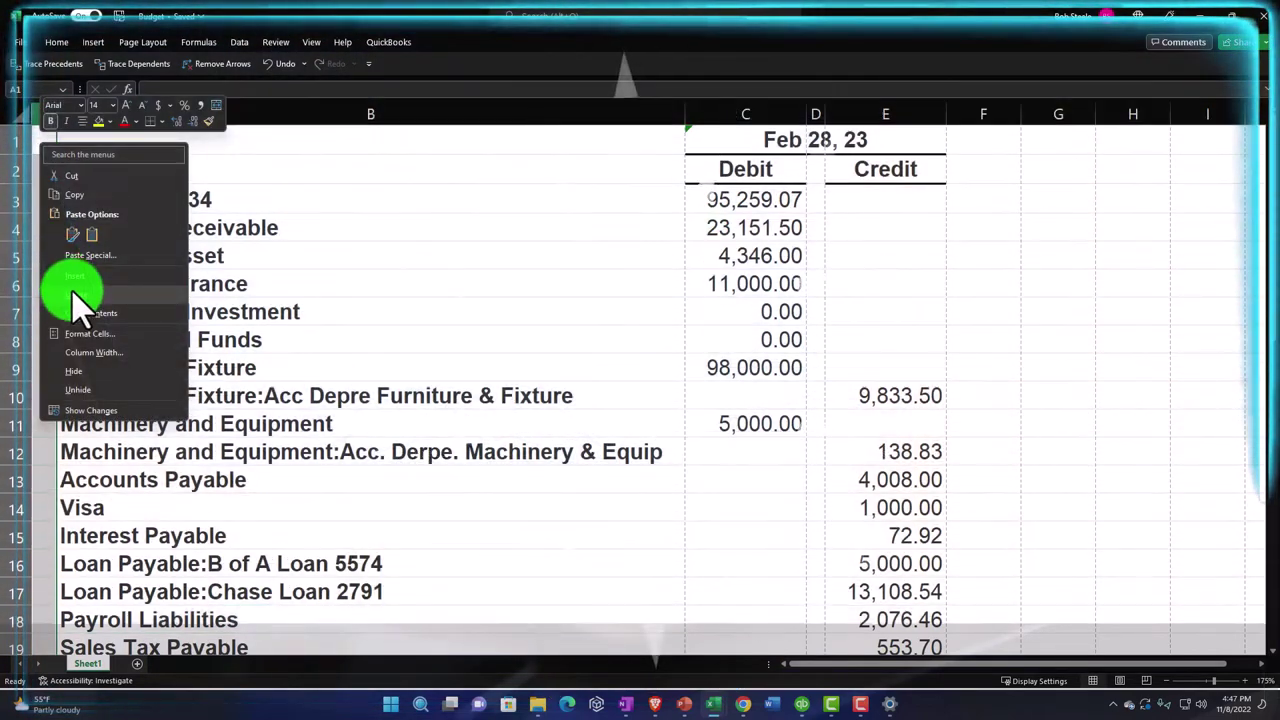
pyautogui.click(76, 294)
pyautogui.click(525, 293)
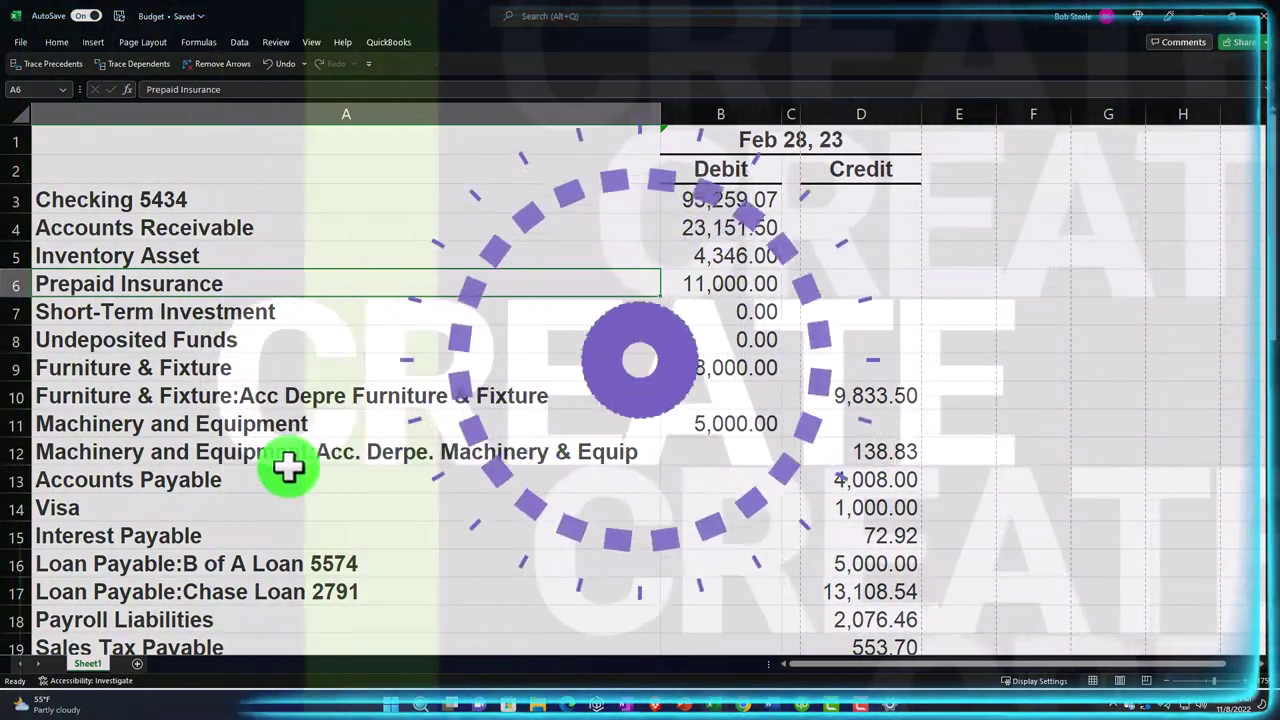
pyautogui.click(260, 454)
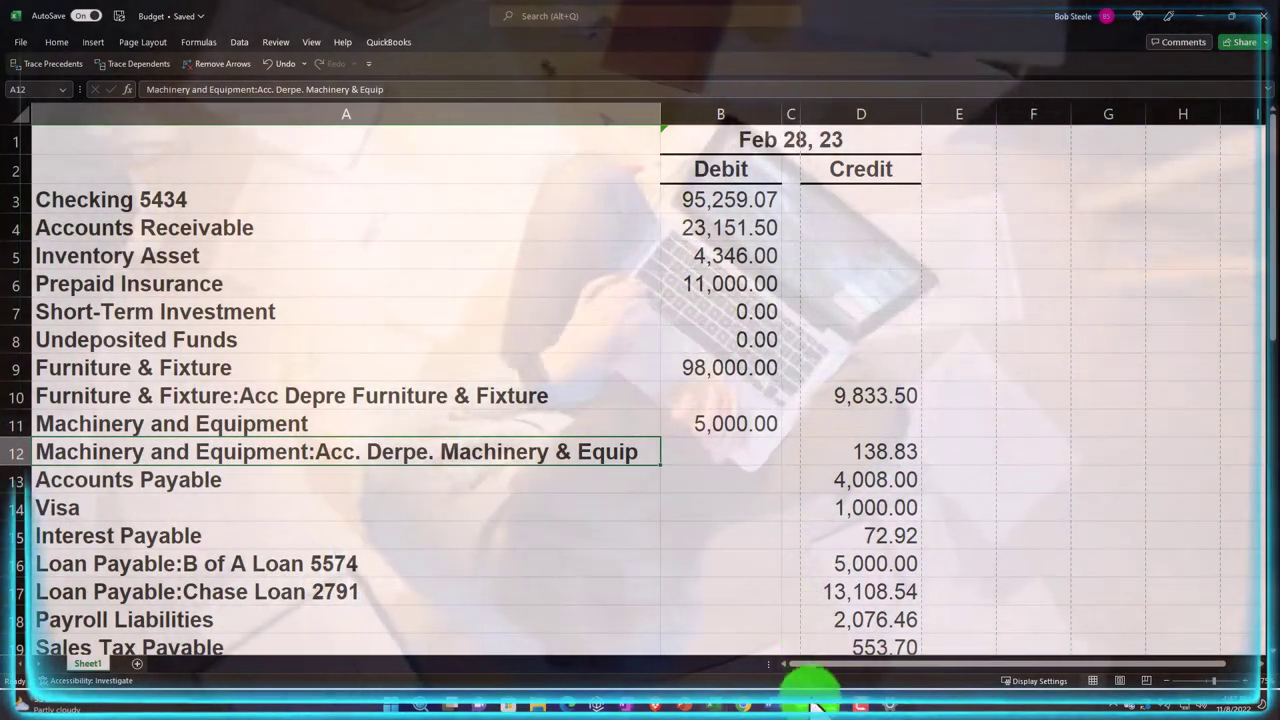
# In QuickBooks, open Lists > Chart of Accounts and scroll through the account names.
pyautogui.click(815, 703)
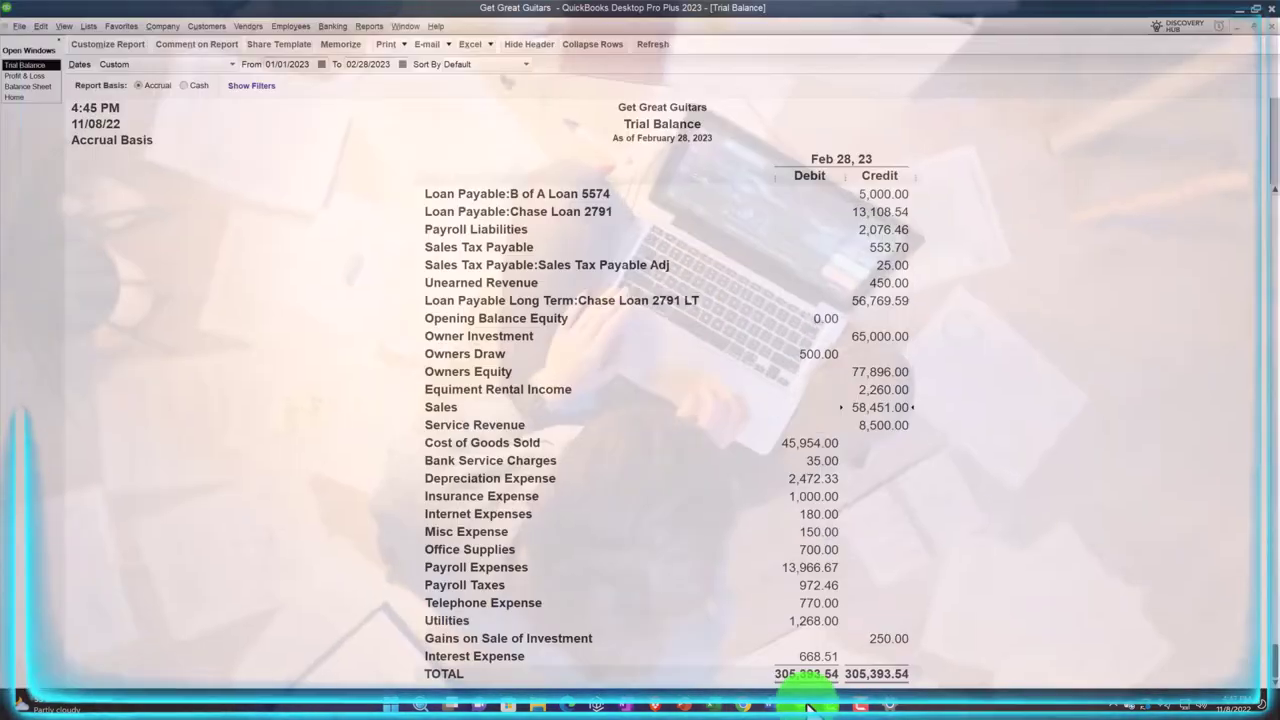
pyautogui.click(88, 27)
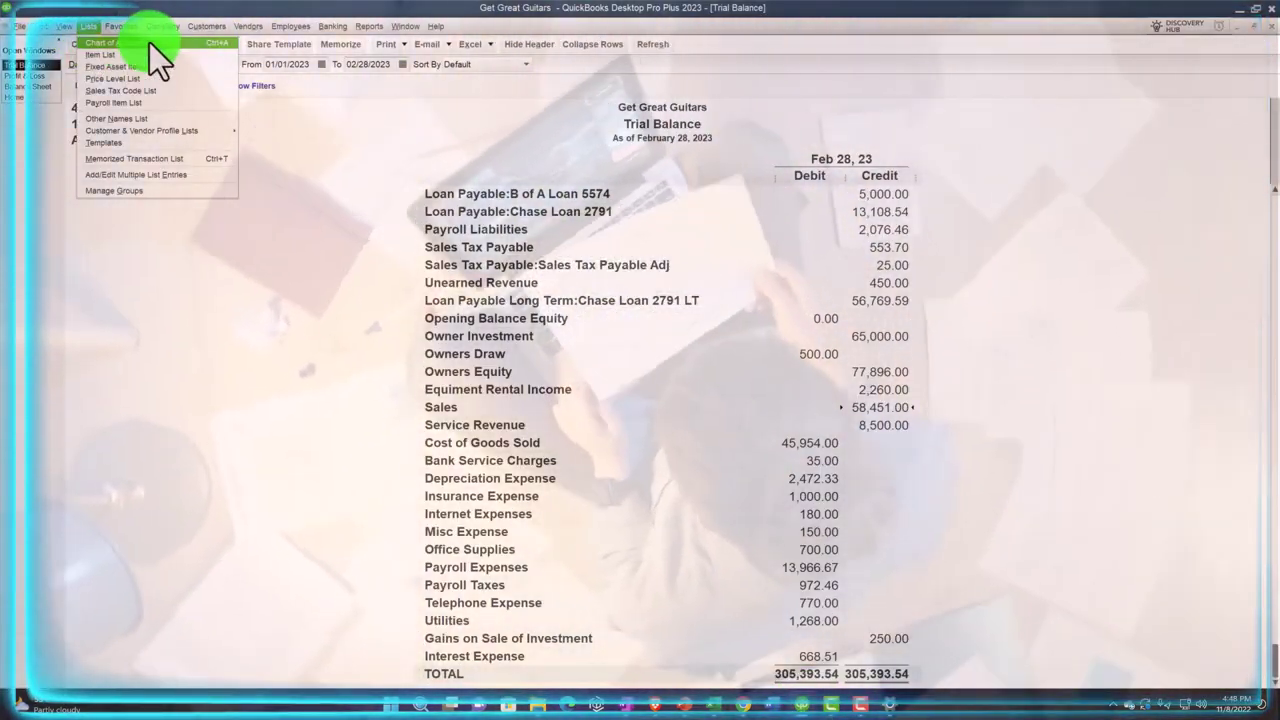
pyautogui.click(149, 42)
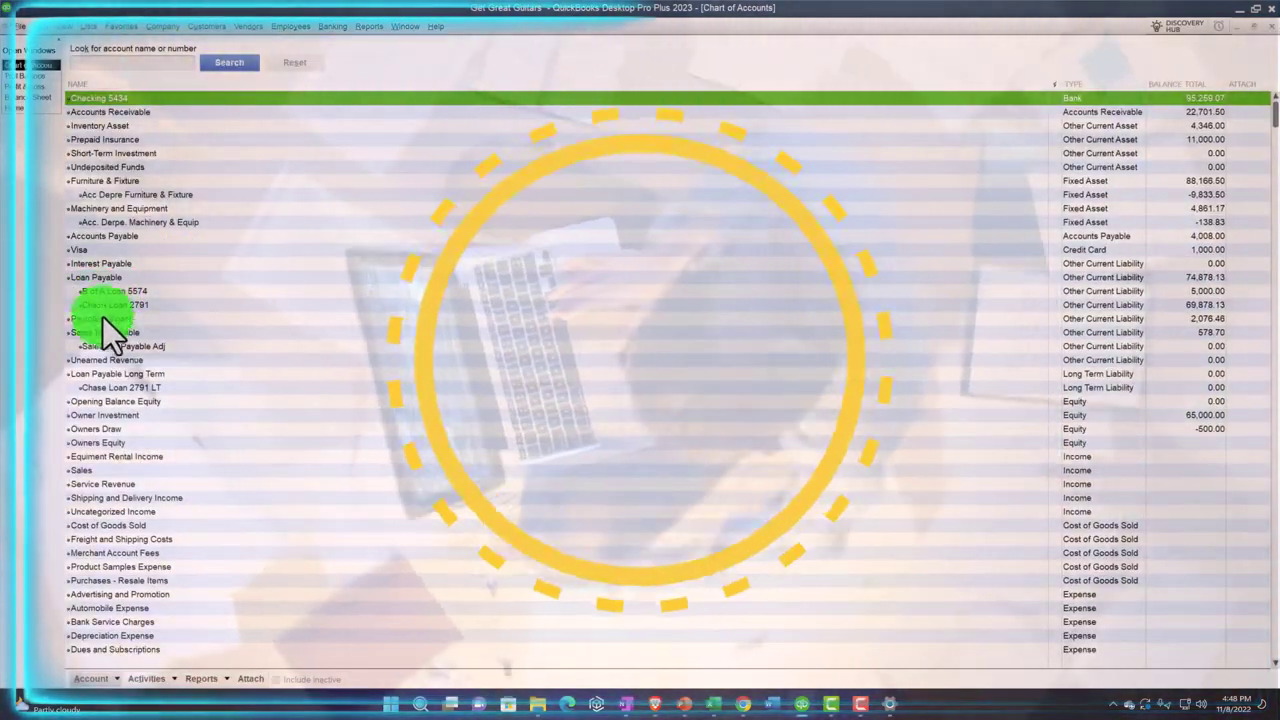
pyautogui.scroll(-7, 103, 317)
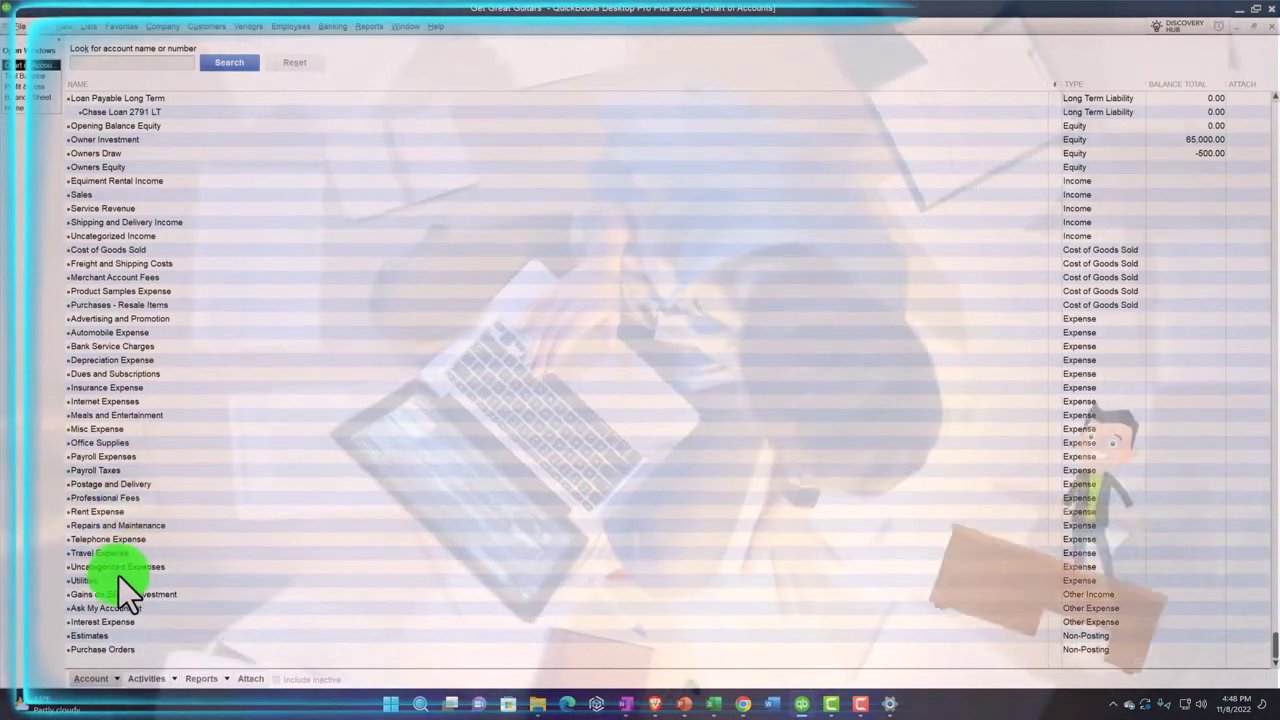
pyautogui.scroll(7, 125, 576)
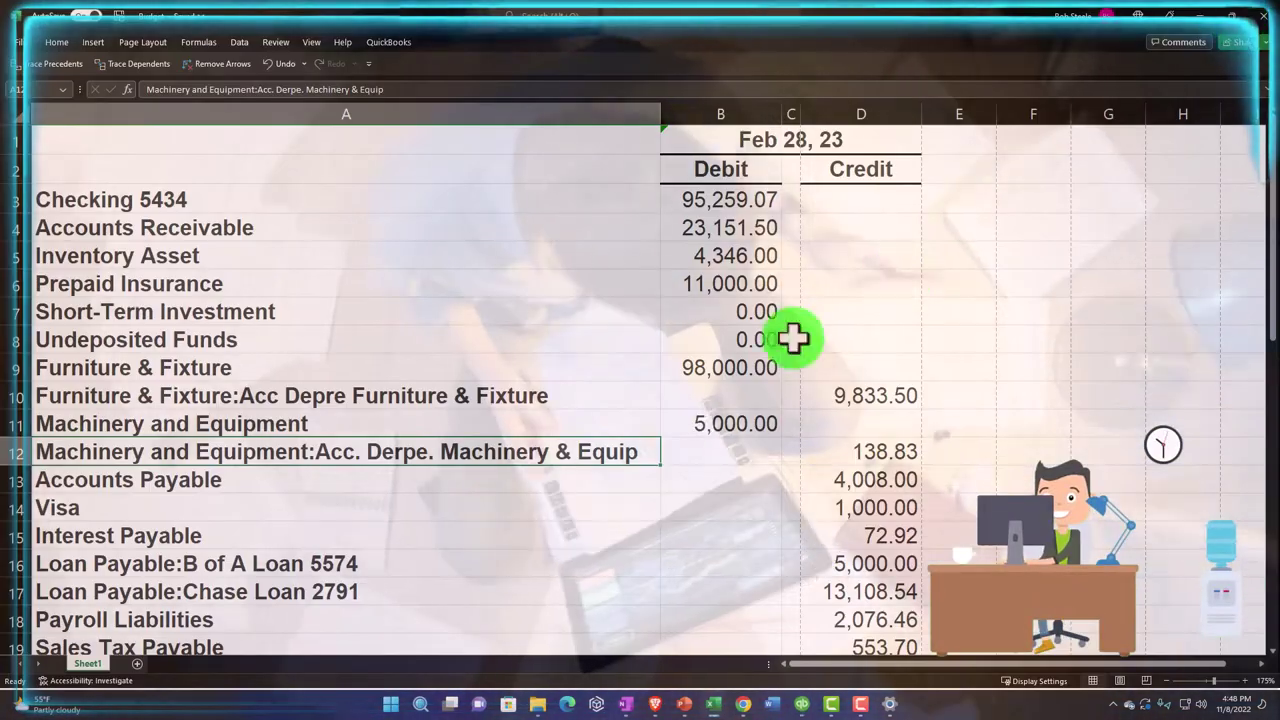
# Inspect the text of the A12 sub-account label, then expand the ribbon and select blank cell G7.
pyautogui.click(354, 471)
pyautogui.click(304, 456)
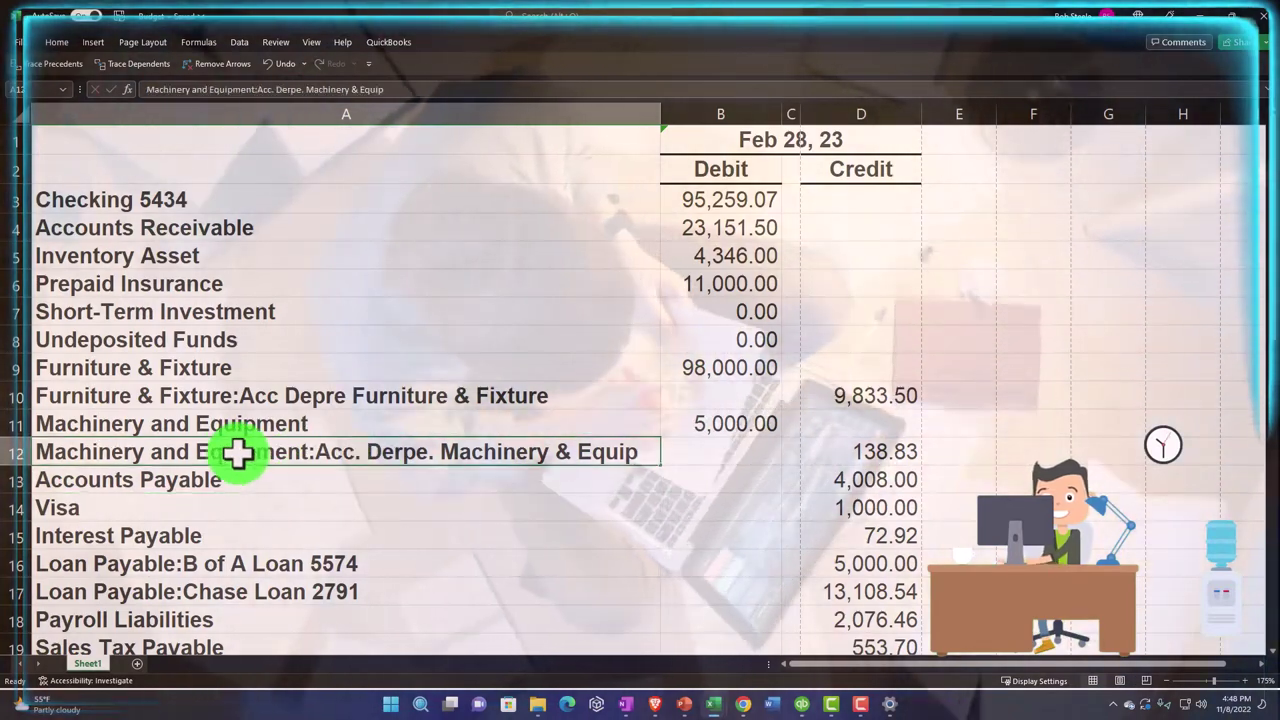
pyautogui.doubleClick(63, 449)
pyautogui.moveTo(213, 440); pyautogui.dragTo(304, 432)
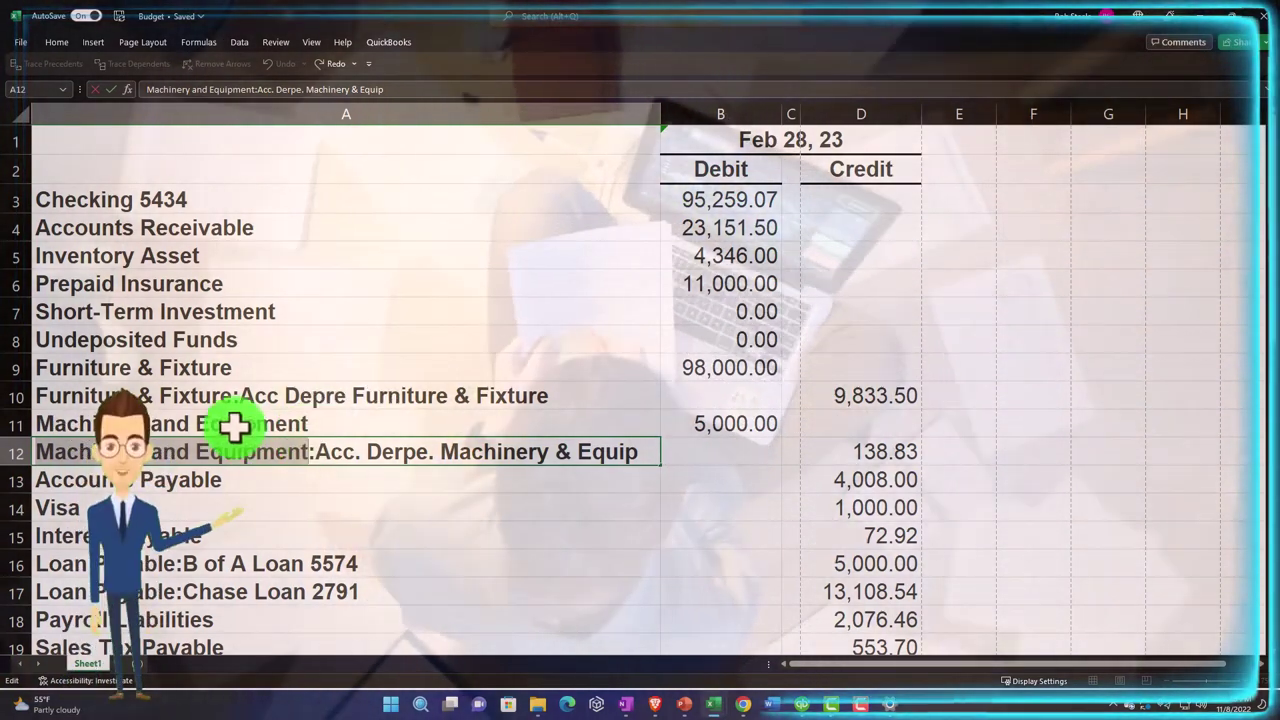
pyautogui.press('Return')
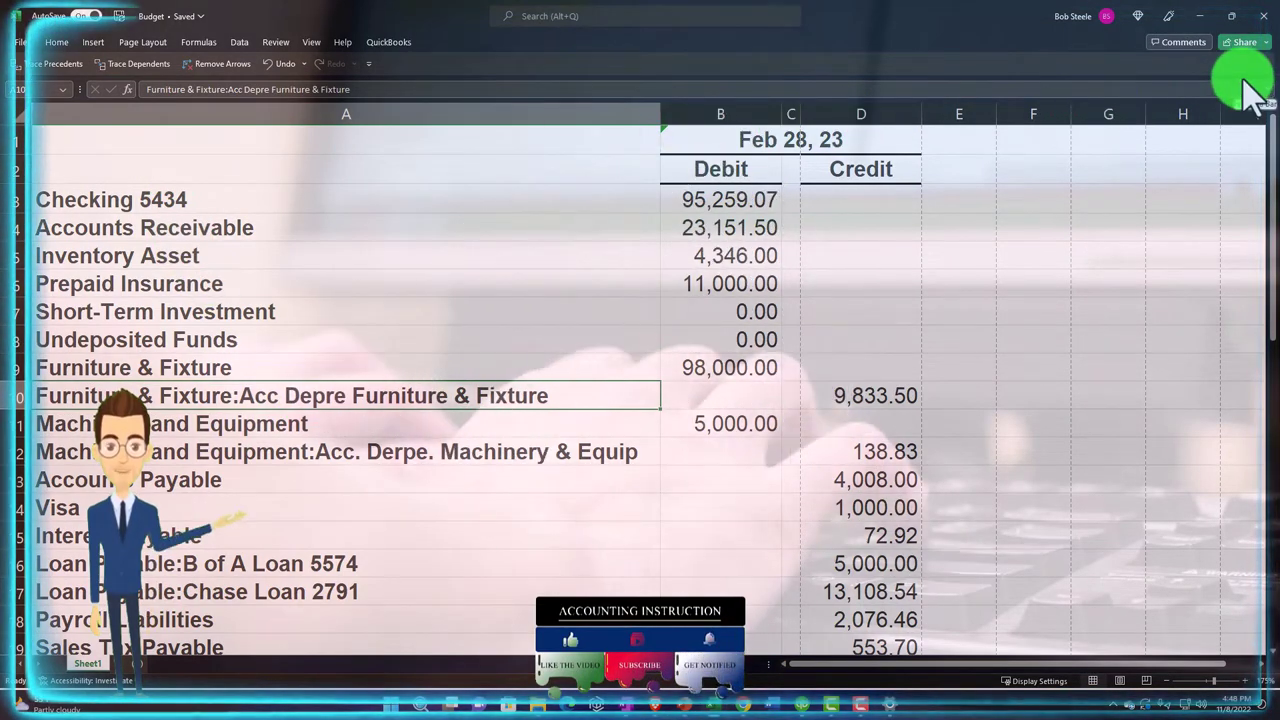
pyautogui.hotkey('ctrl', 'F1')
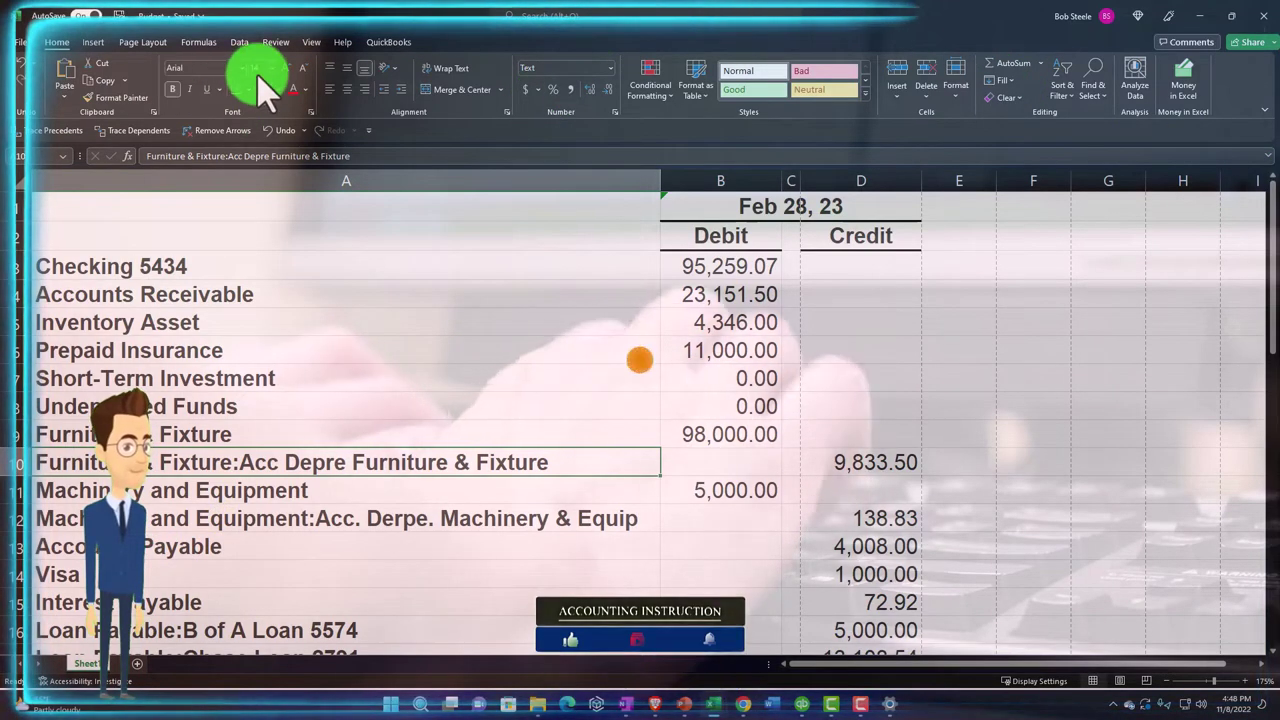
pyautogui.click(1076, 366)
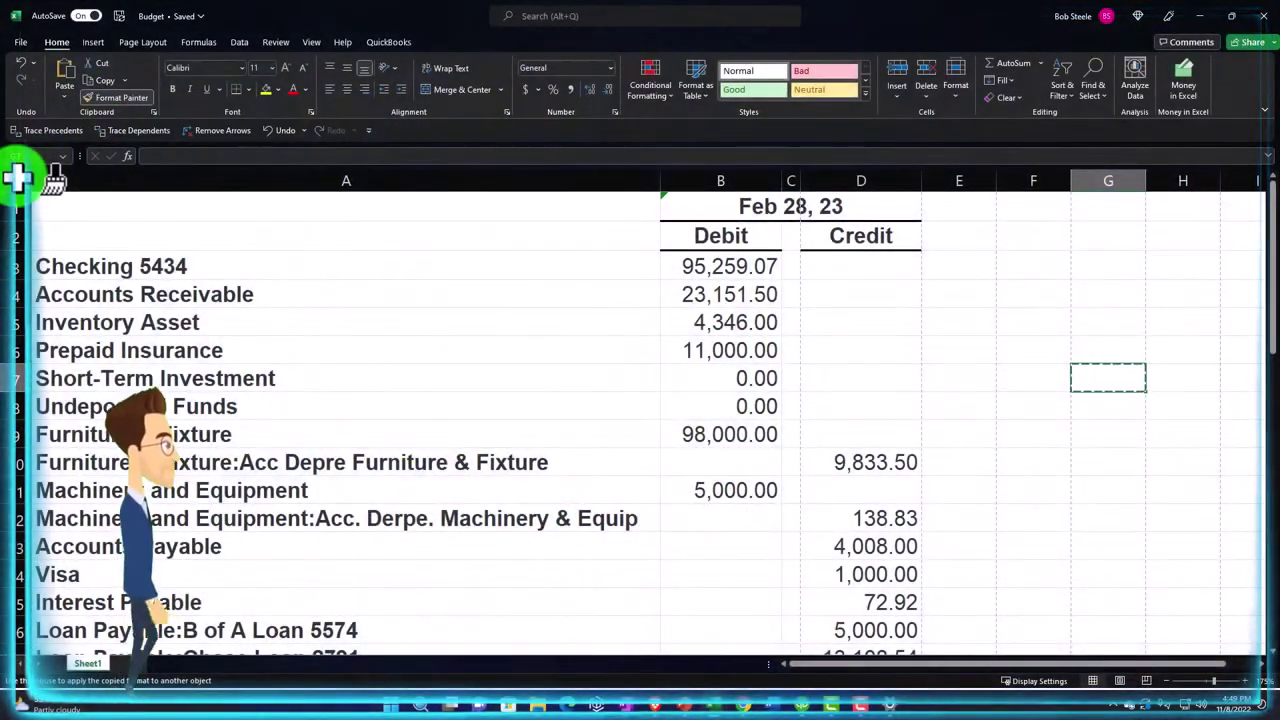
# Paint G7's plain format over the whole sheet and format the amounts as Currency with symbol None and 0 decimals.
pyautogui.click(18, 177)
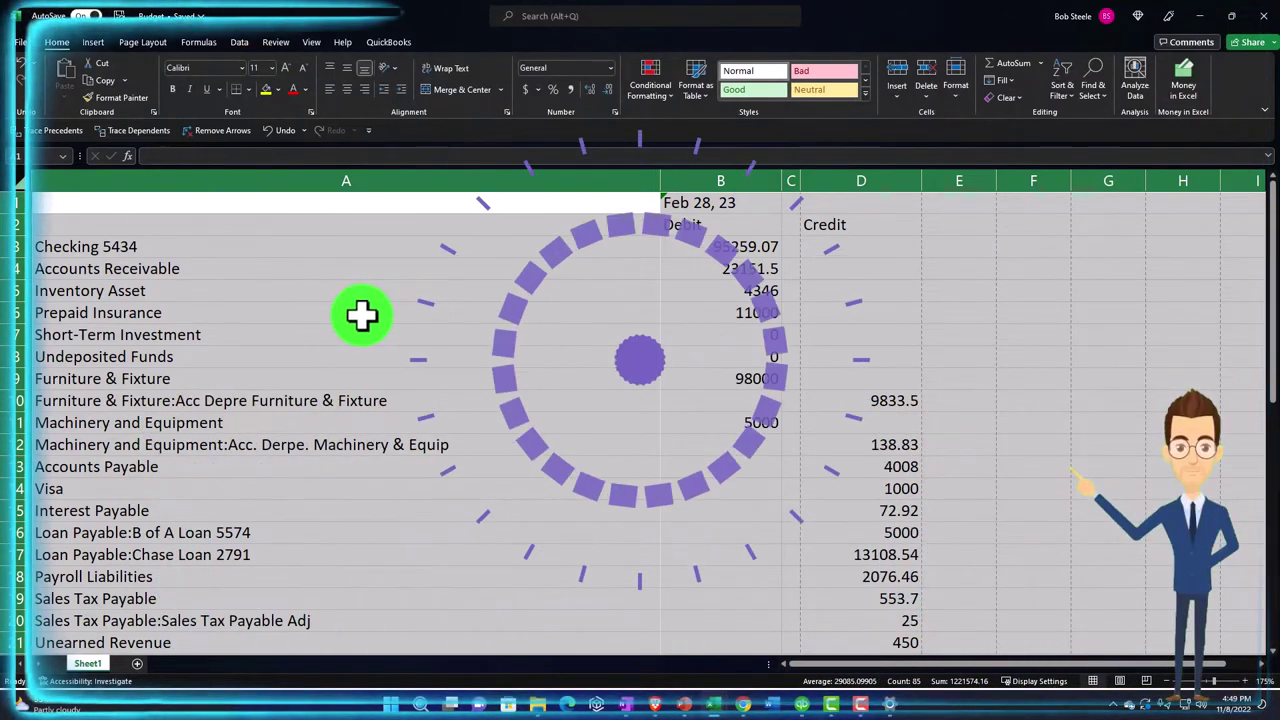
pyautogui.rightClick(362, 318)
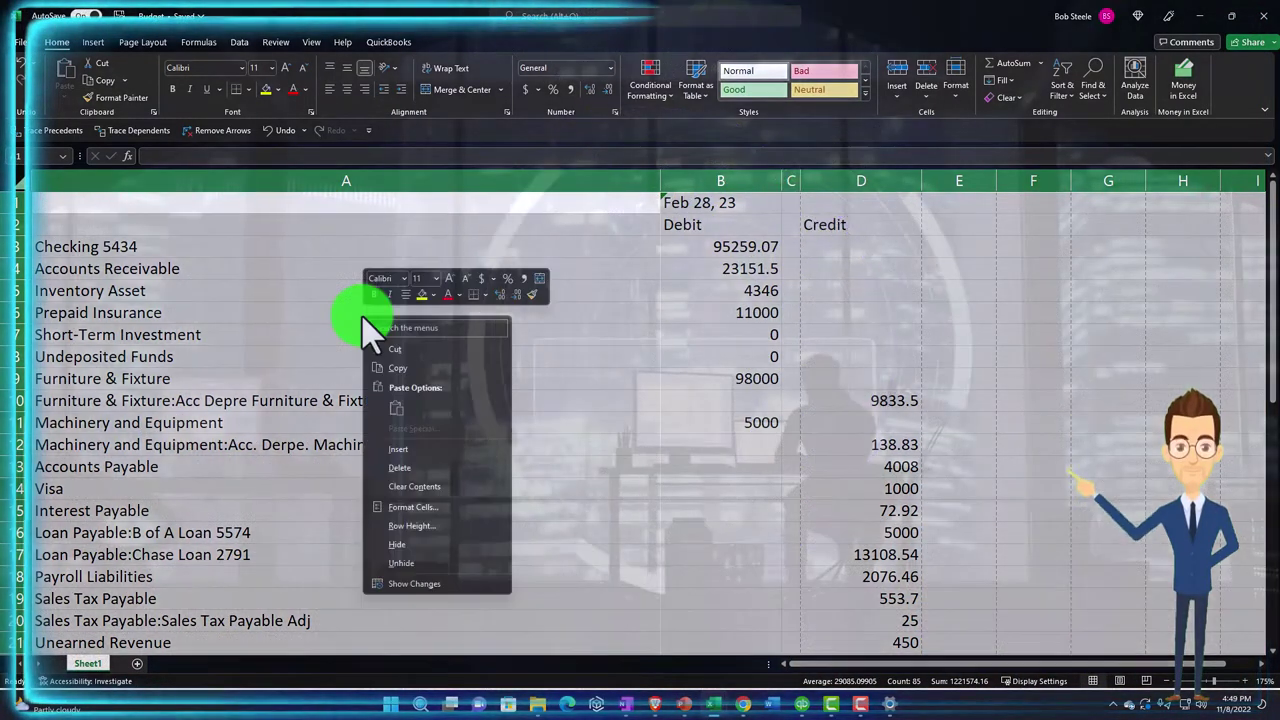
pyautogui.click(413, 506)
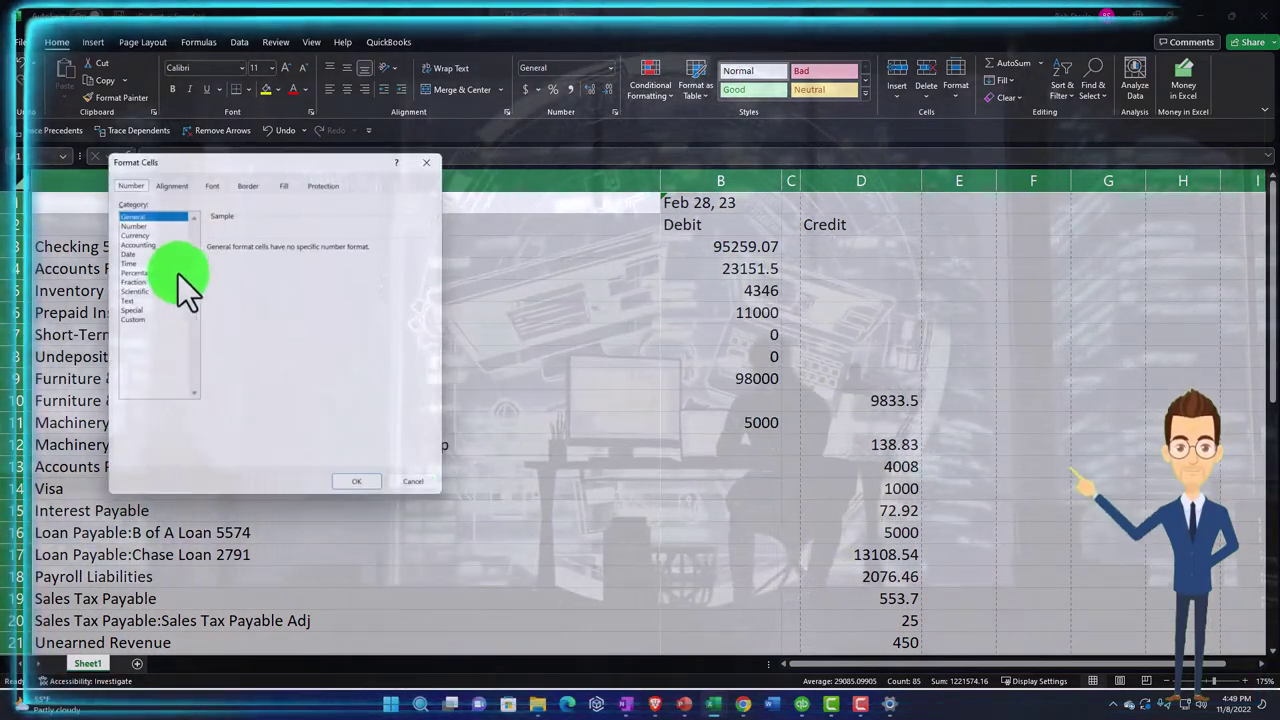
pyautogui.click(137, 236)
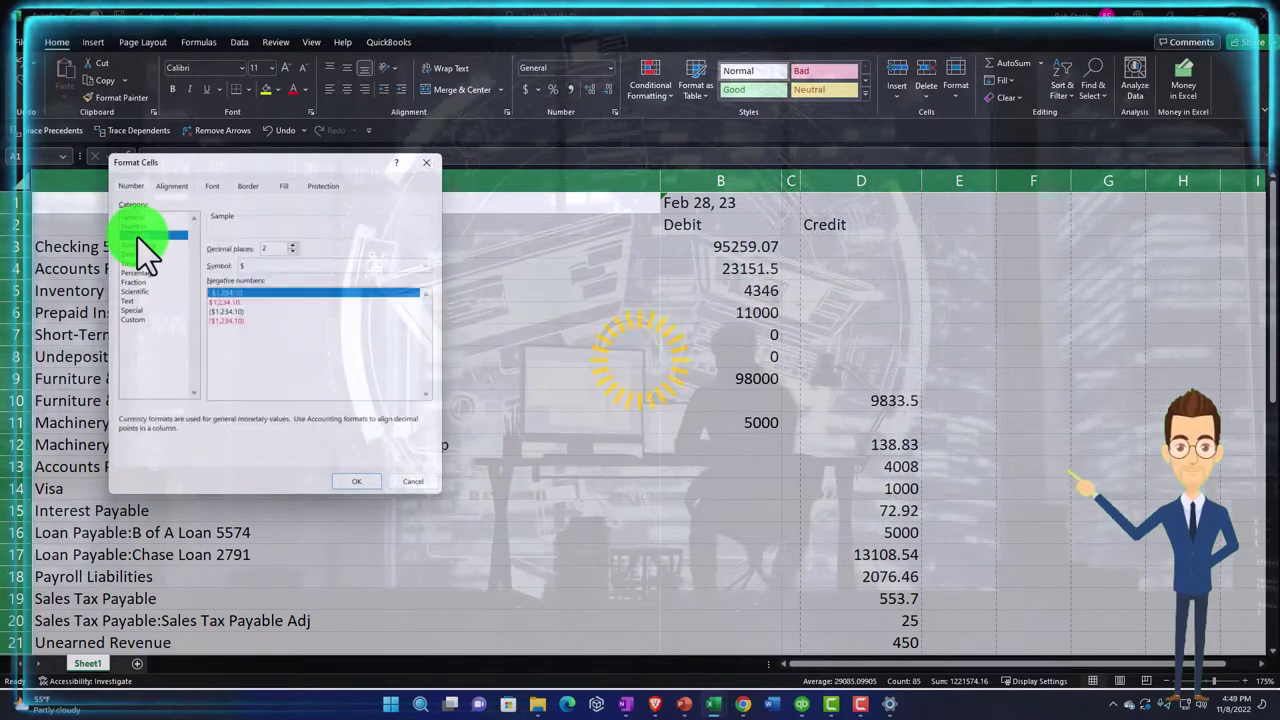
pyautogui.click(216, 320)
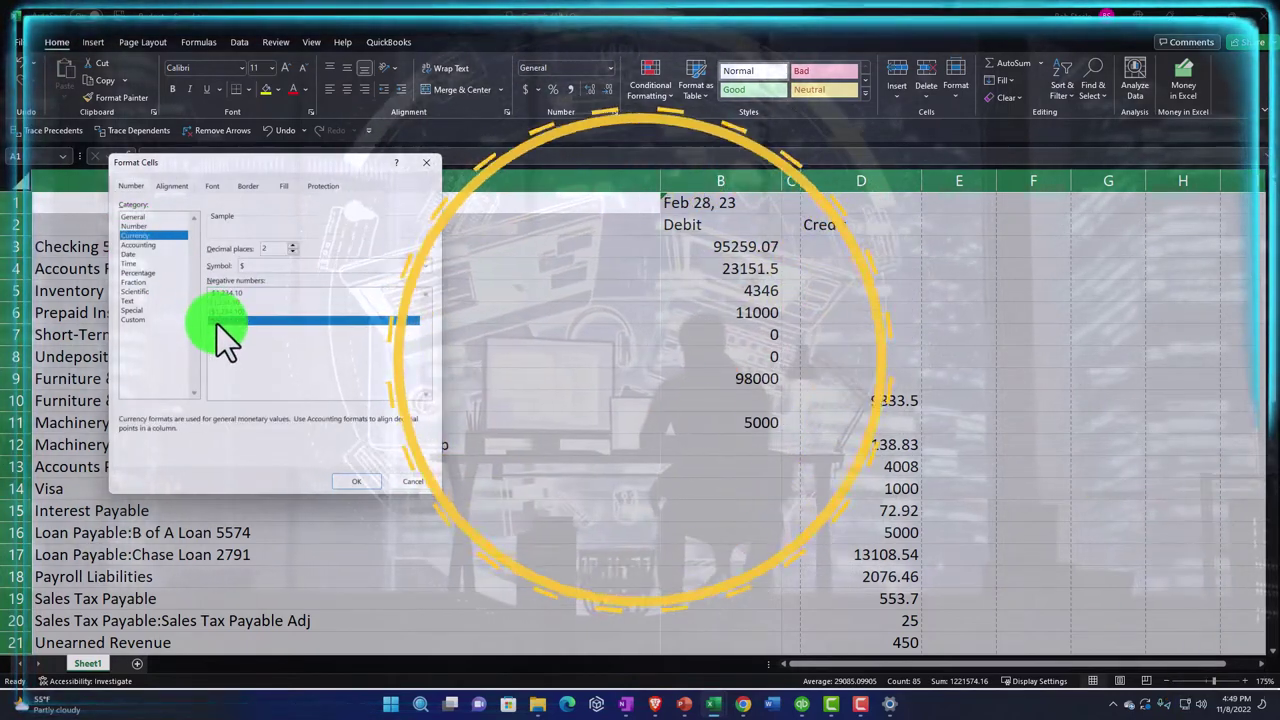
pyautogui.click(278, 270)
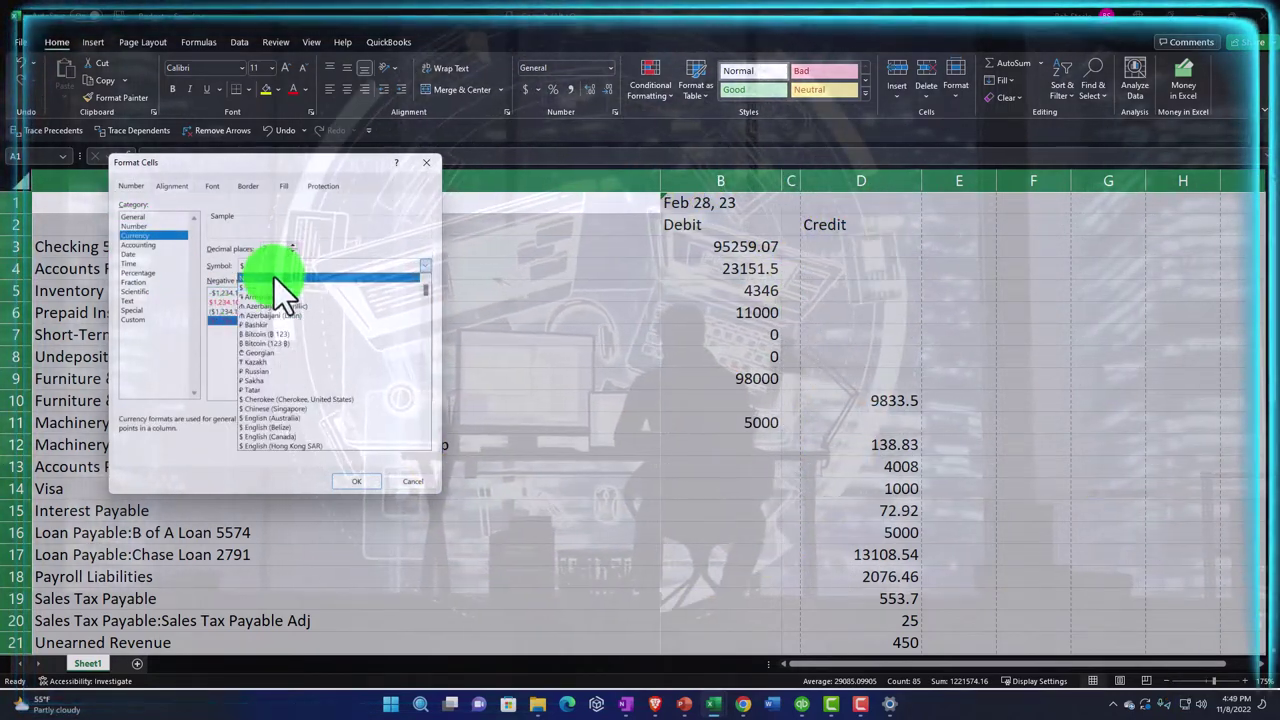
pyautogui.click(275, 278)
pyautogui.click(292, 251)
pyautogui.click(292, 251)
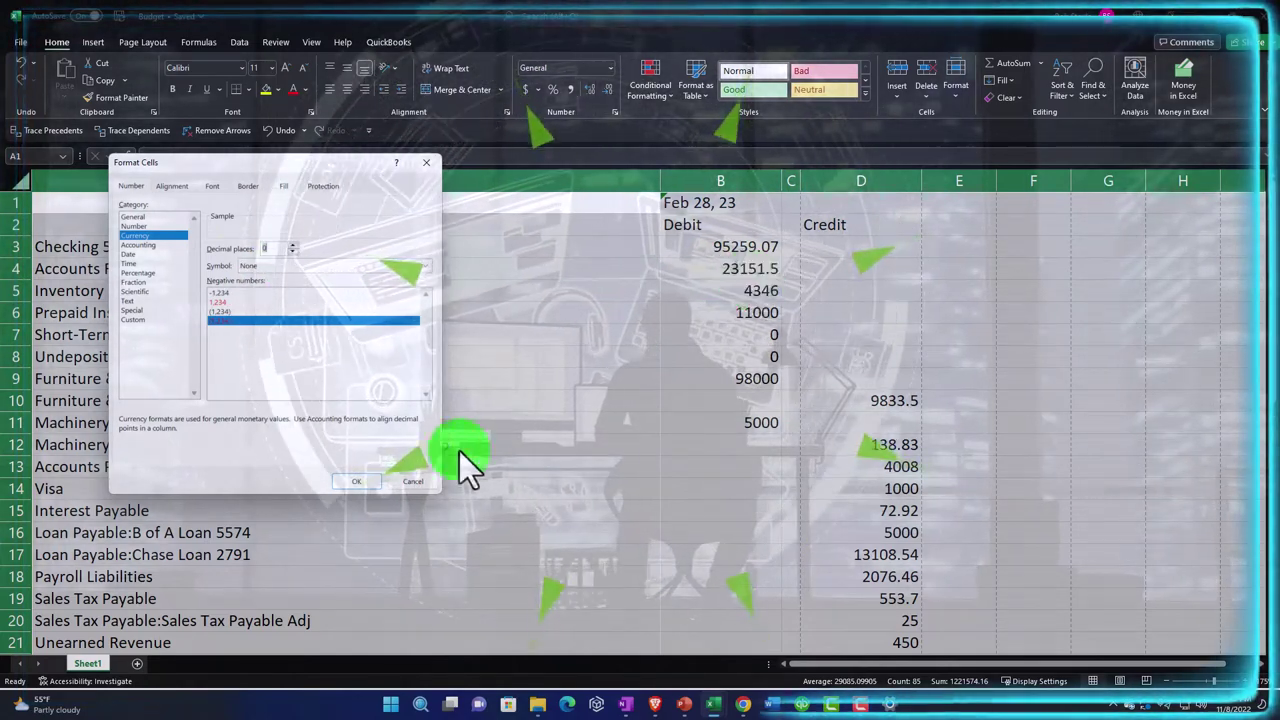
pyautogui.click(371, 480)
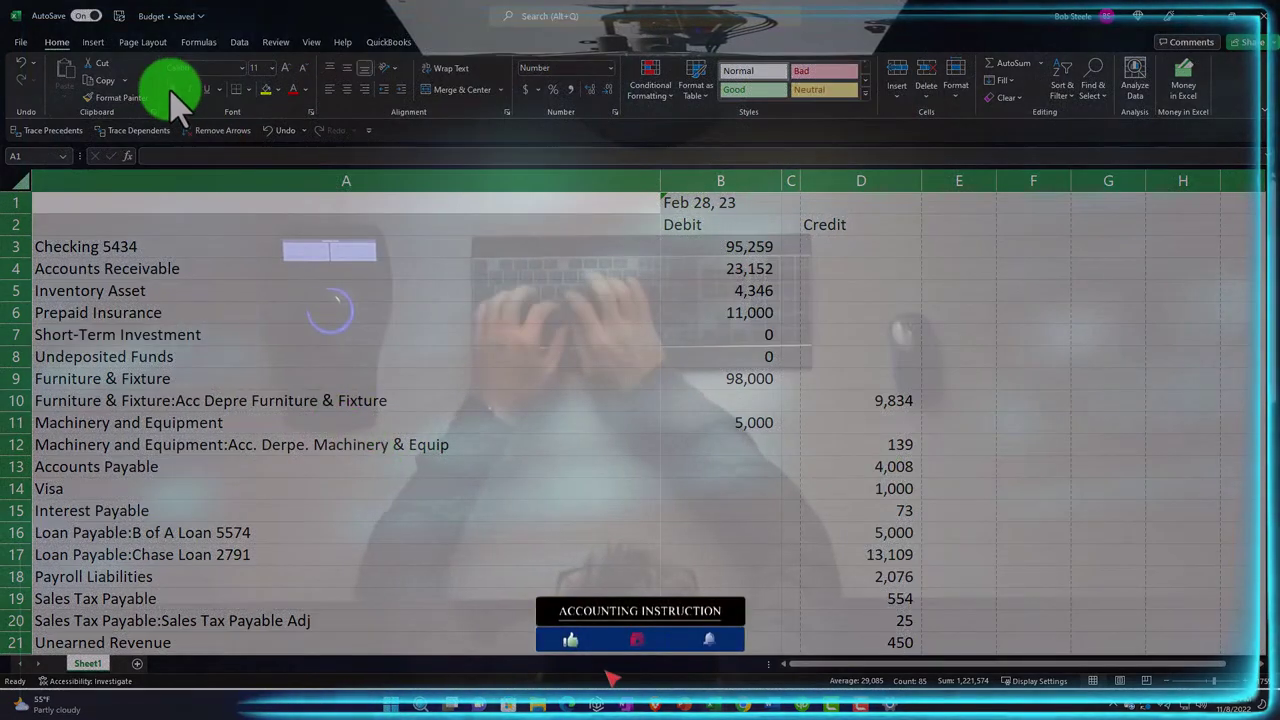
# Bold the whole sheet, narrow column A to fit the account names, and select header rows 1–2.
pyautogui.click(173, 86)
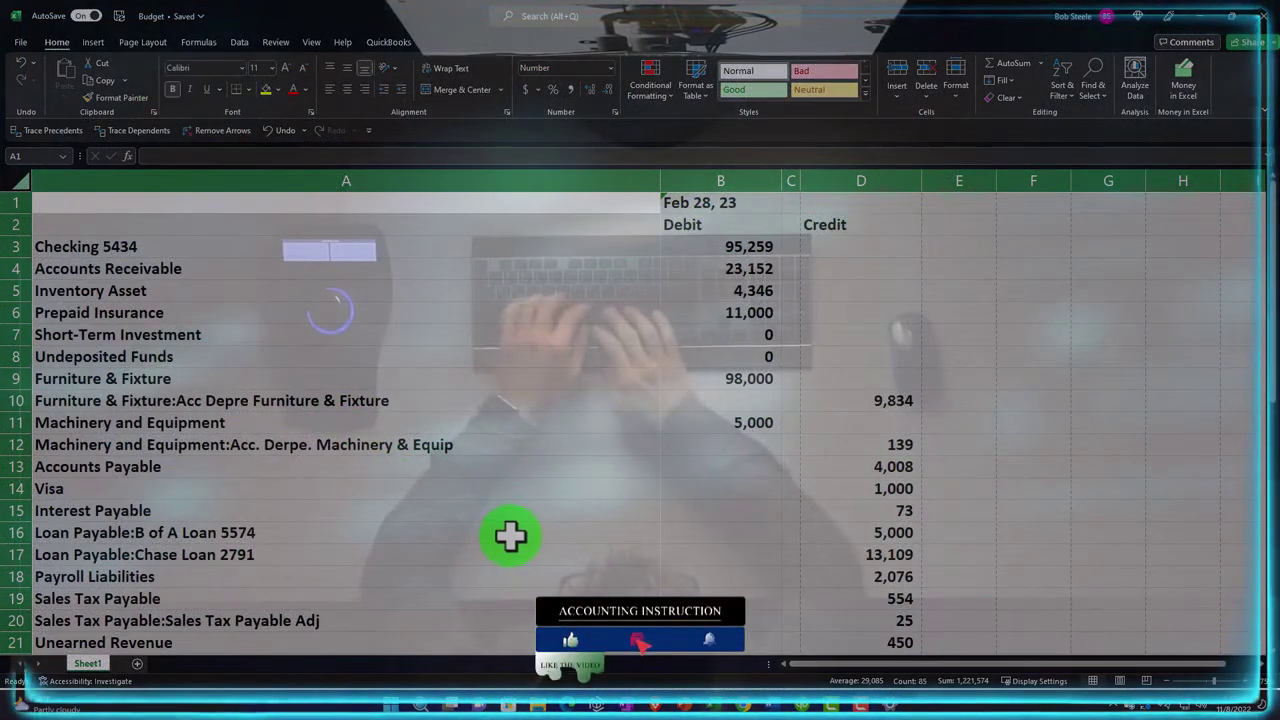
pyautogui.keyDown('ctrl'); pyautogui.scroll(1, 510, 537); pyautogui.keyUp('ctrl')
pyautogui.click(510, 537)
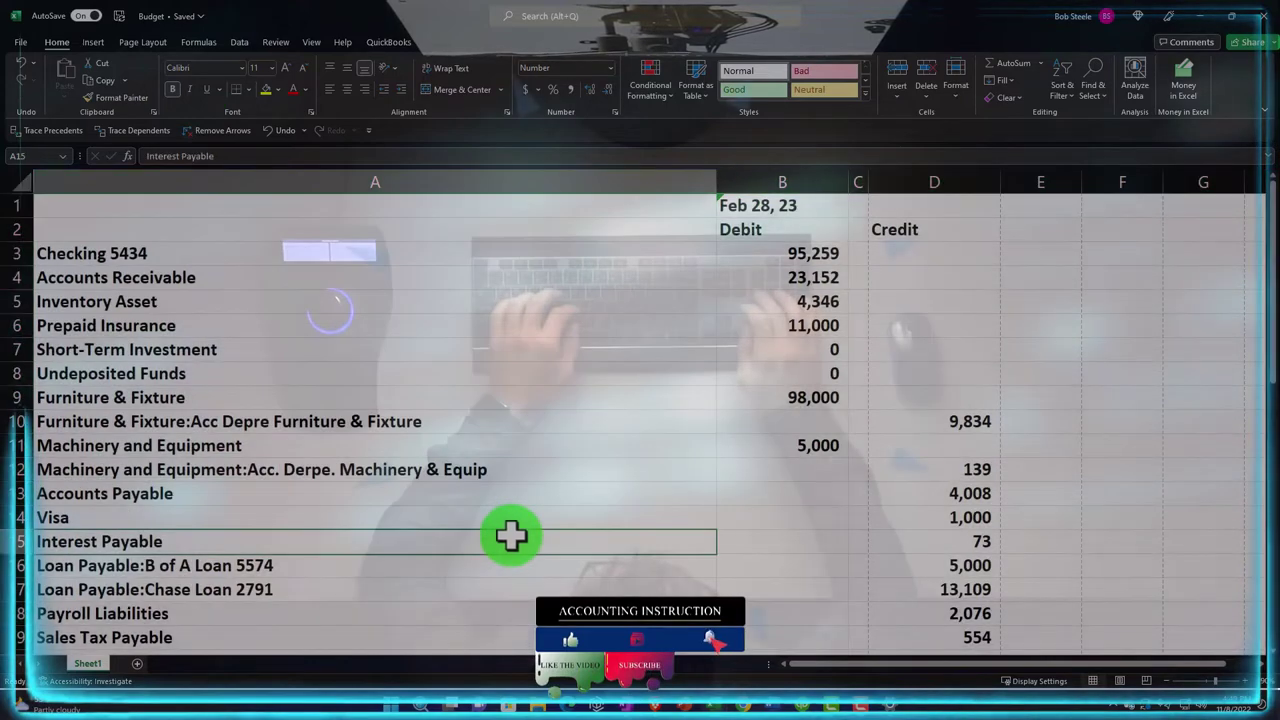
pyautogui.scroll(-8, 510, 535)
pyautogui.scroll(8, 510, 535)
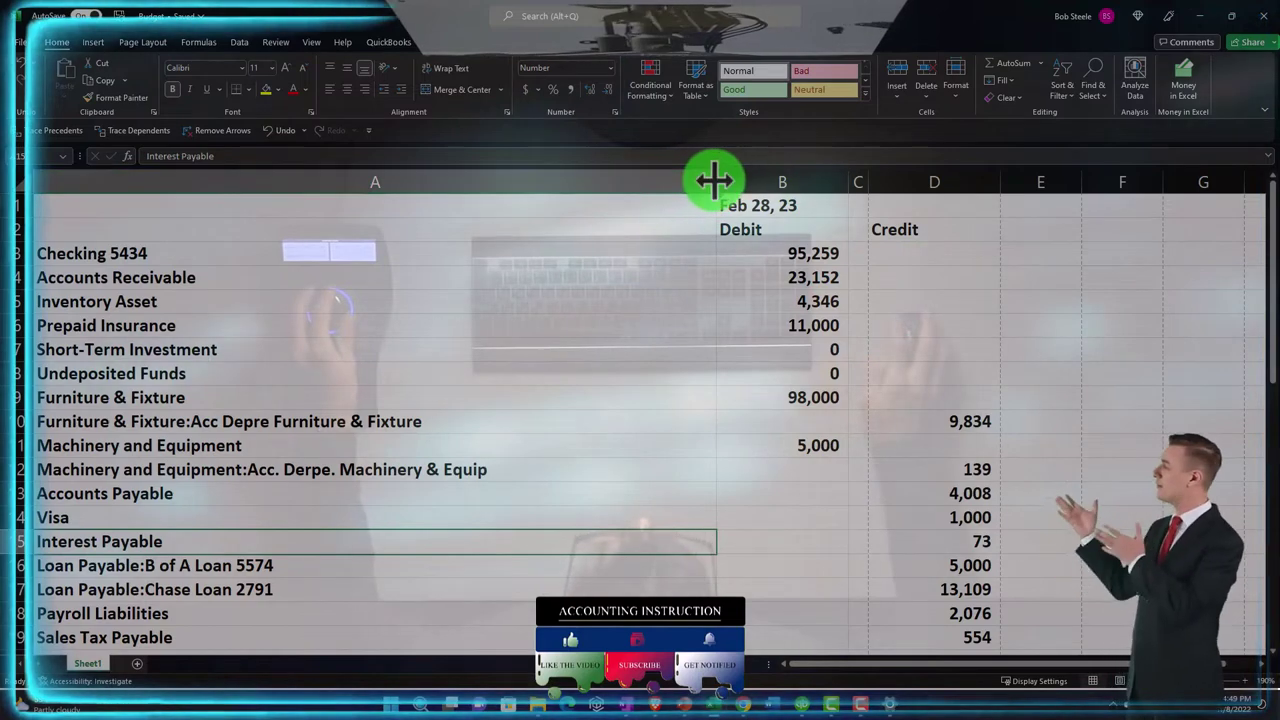
pyautogui.moveTo(628, 186); pyautogui.dragTo(510, 198)
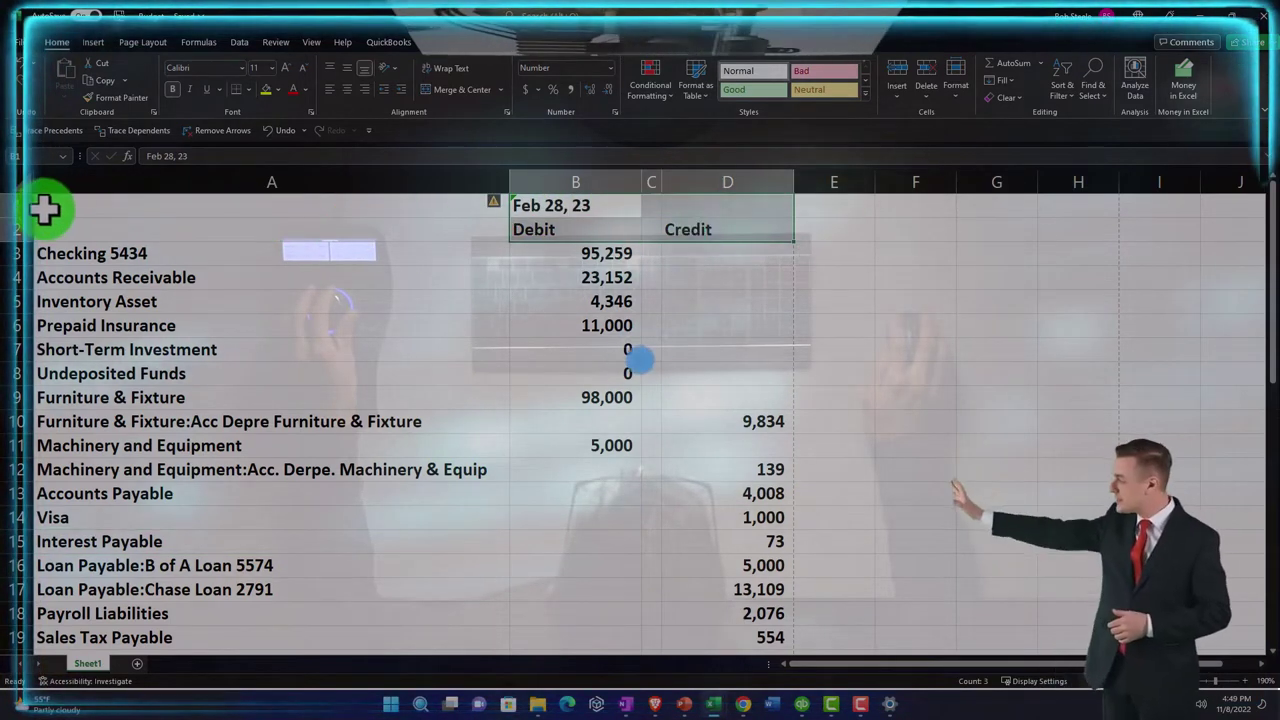
pyautogui.moveTo(10, 206); pyautogui.dragTo(16, 227)
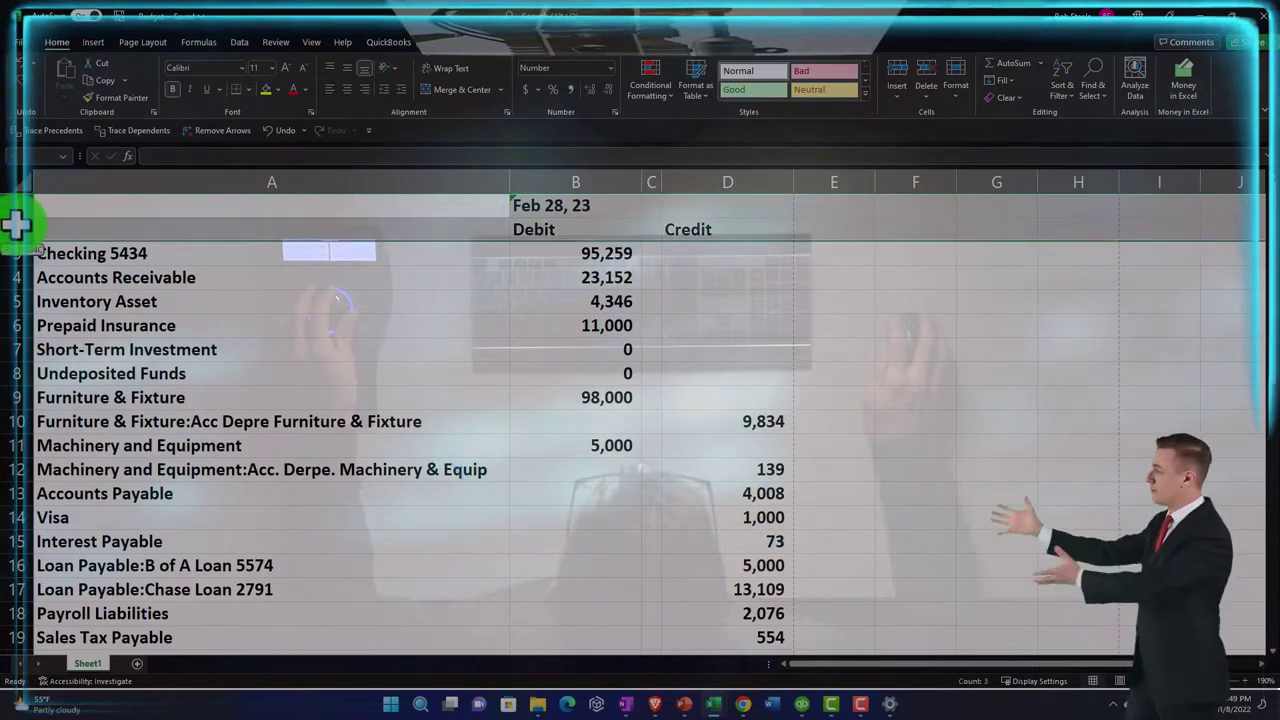
# Delete header rows 1–2 holding the date and the Debit/Credit labels.
pyautogui.rightClick(175, 220)
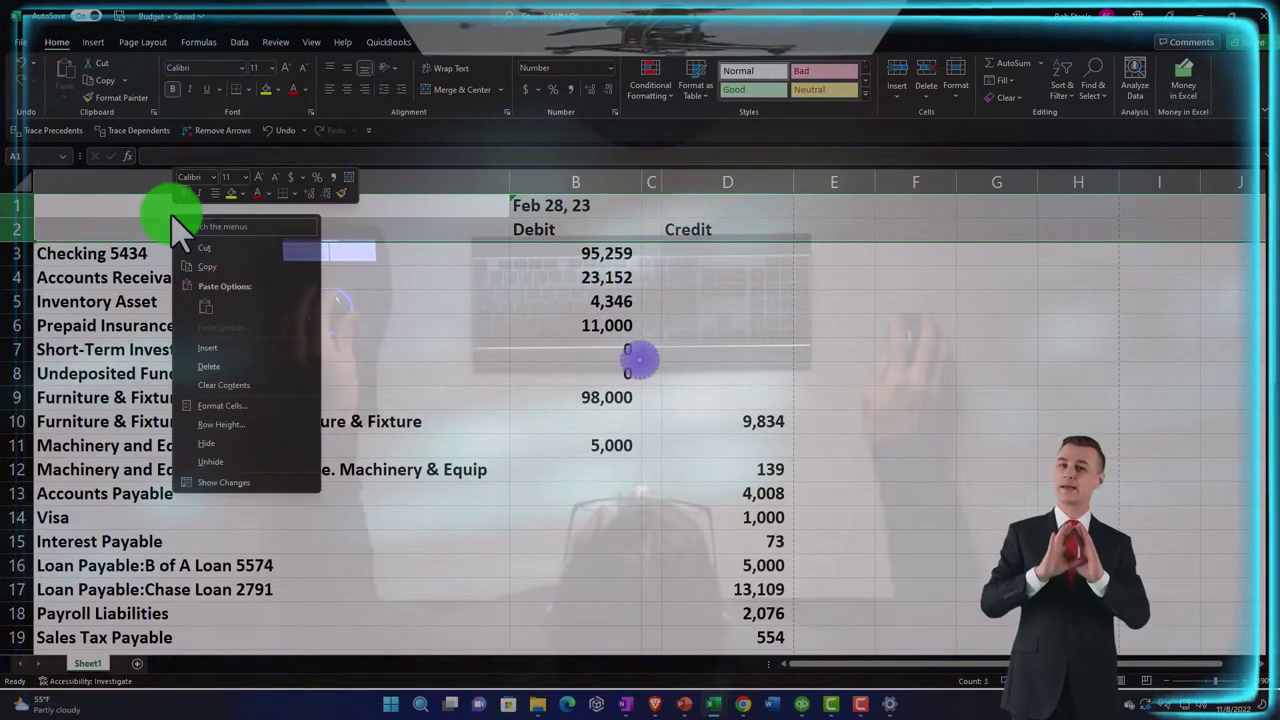
pyautogui.click(208, 366)
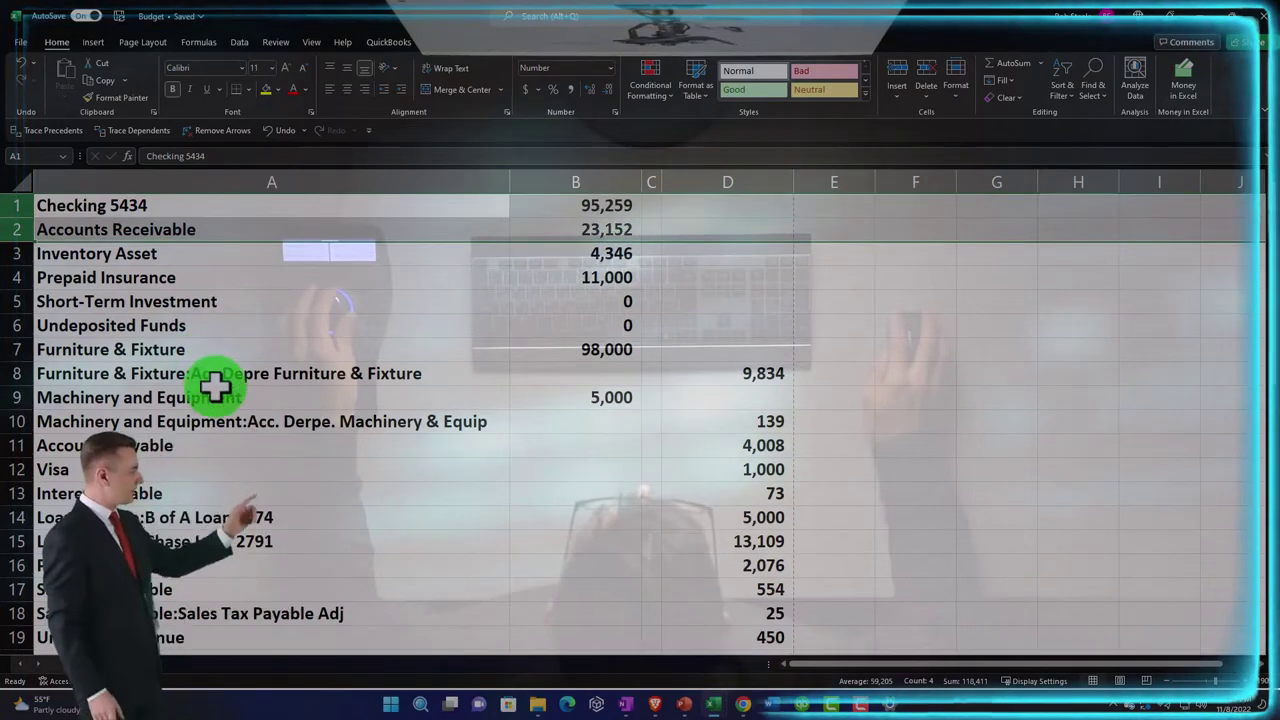
pyautogui.scroll(-4, 215, 385)
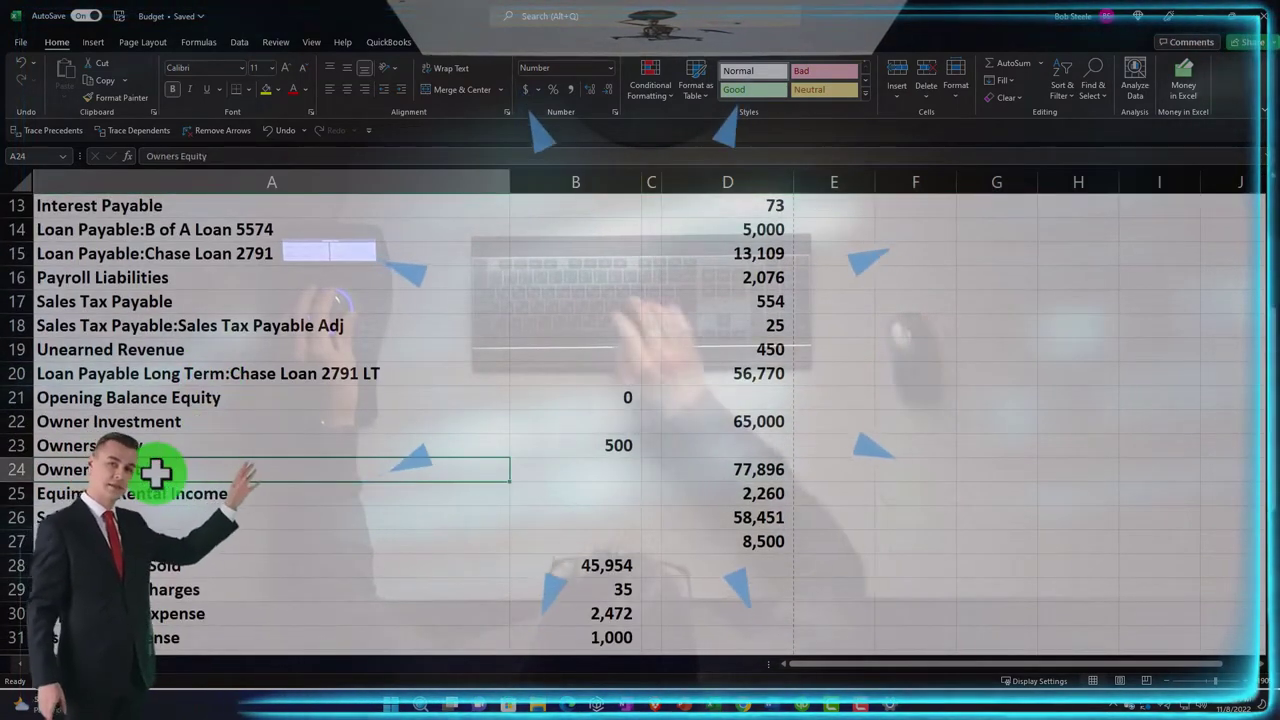
pyautogui.scroll(-1, 322, 421)
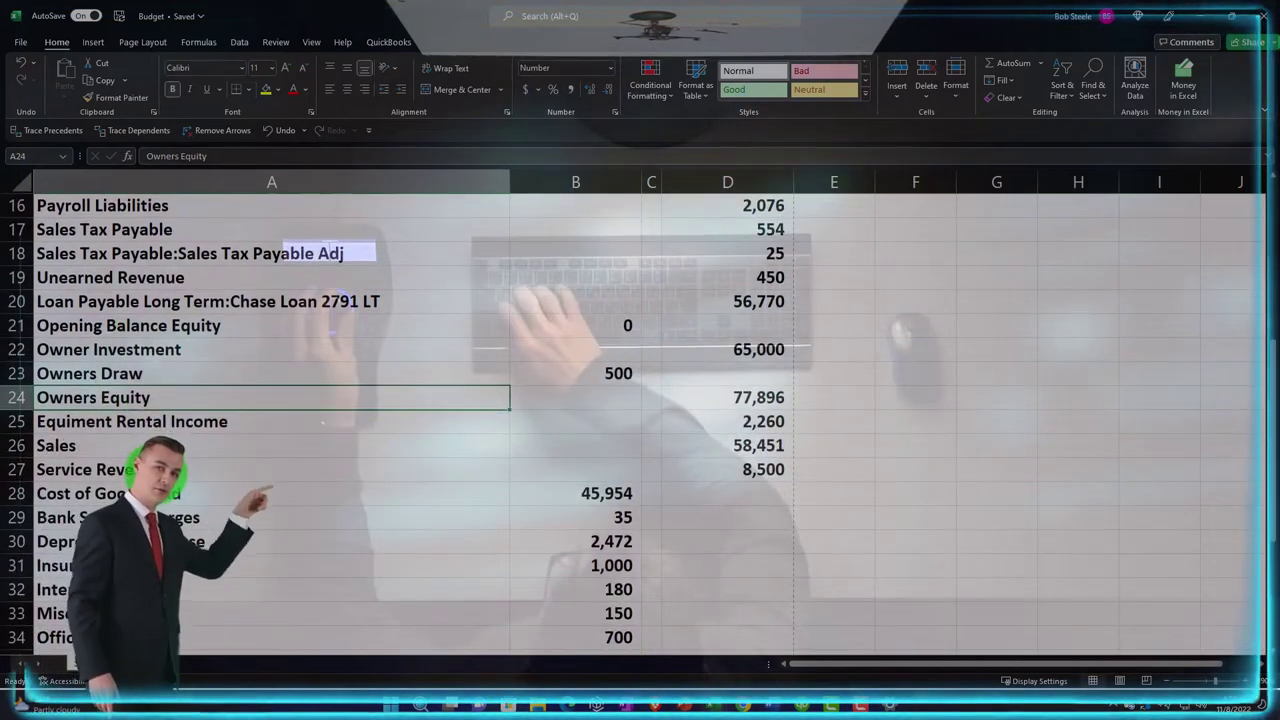
# Delete all balance sheet rows from the top through Owners Equity, leaving income and expense accounts.
pyautogui.moveTo(356, 445); pyautogui.dragTo(738, 440)
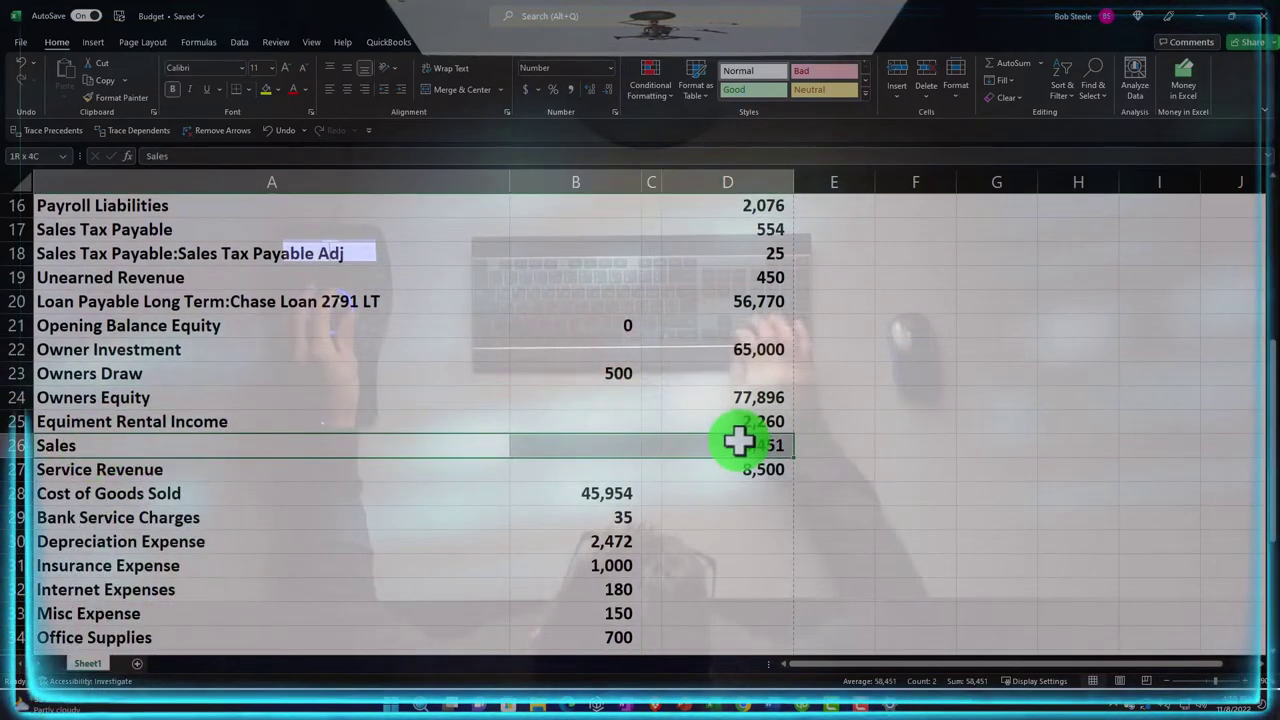
pyautogui.moveTo(160, 427); pyautogui.dragTo(747, 421)
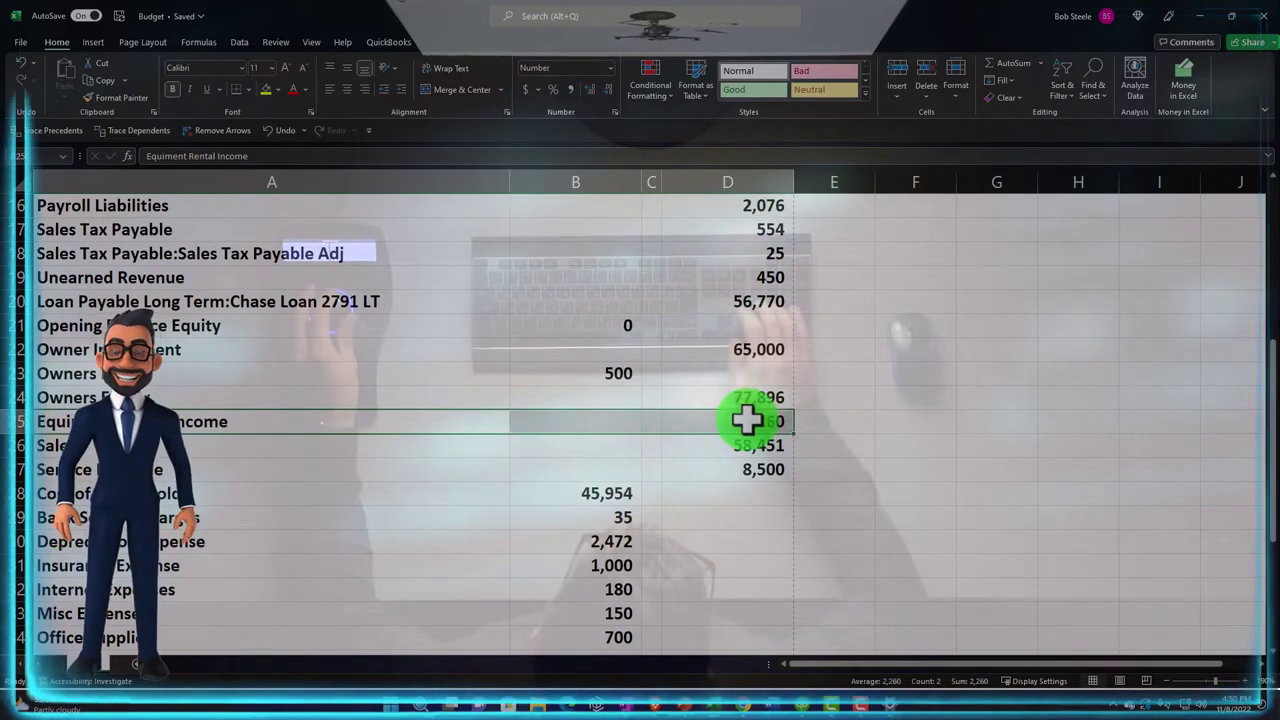
pyautogui.click(14, 397)
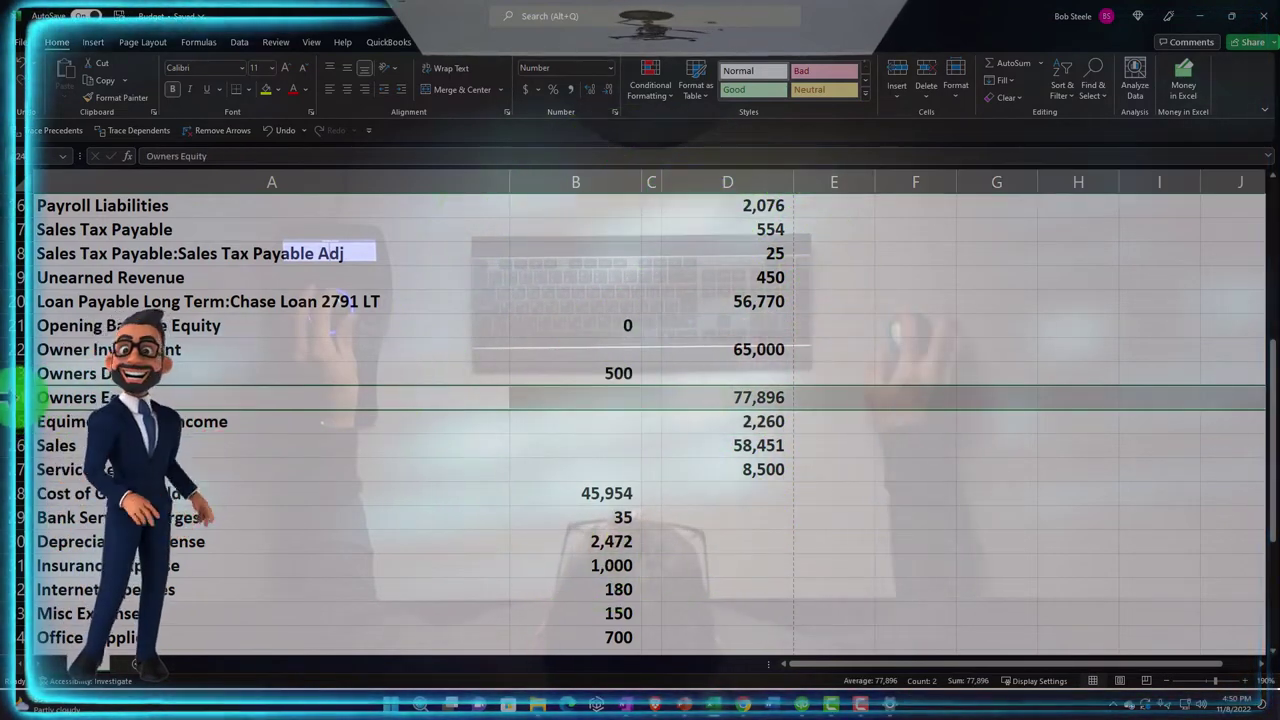
pyautogui.hotkey('ctrl', 'shift', 'Up')
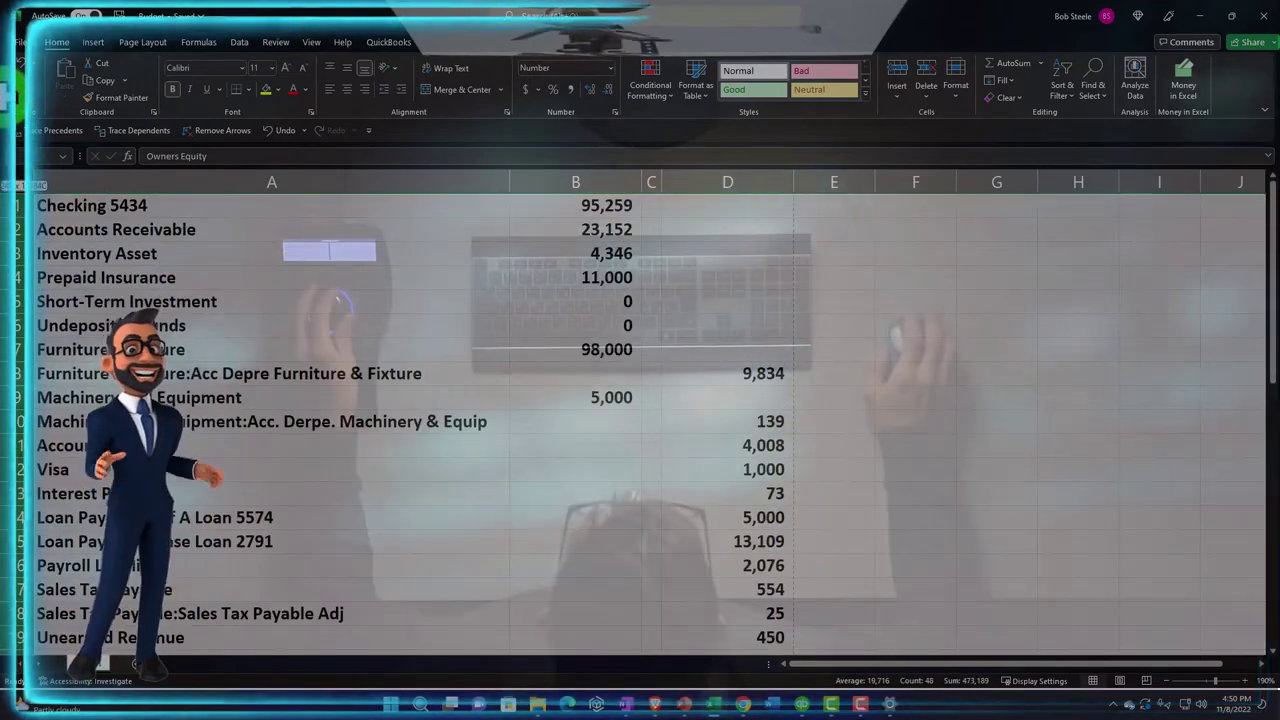
pyautogui.scroll(-3, 165, 320)
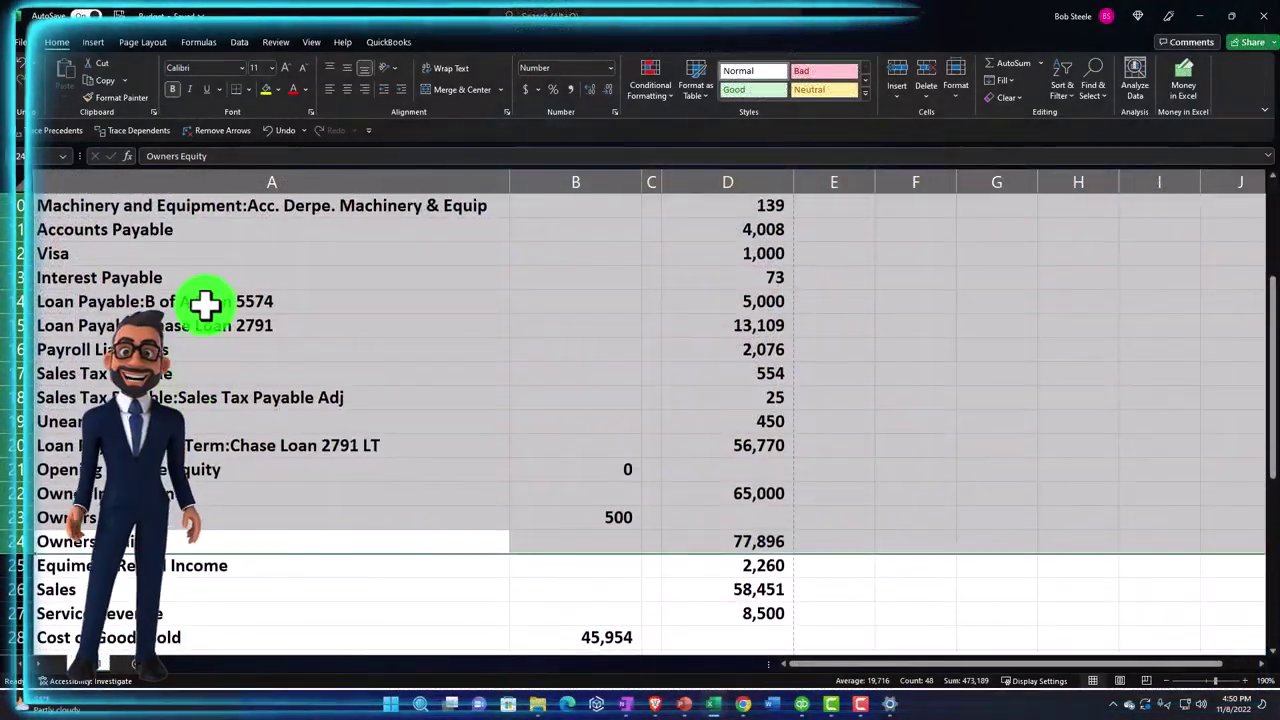
pyautogui.rightClick(204, 301)
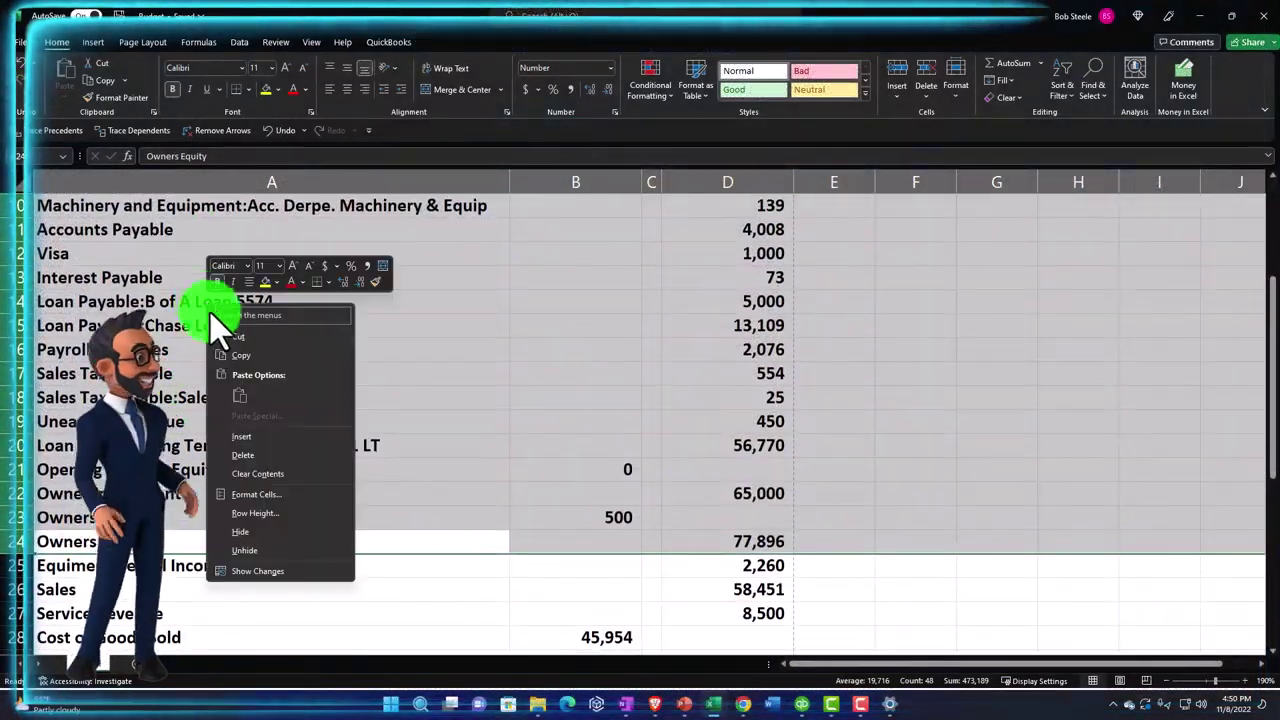
pyautogui.click(245, 455)
pyautogui.click(478, 452)
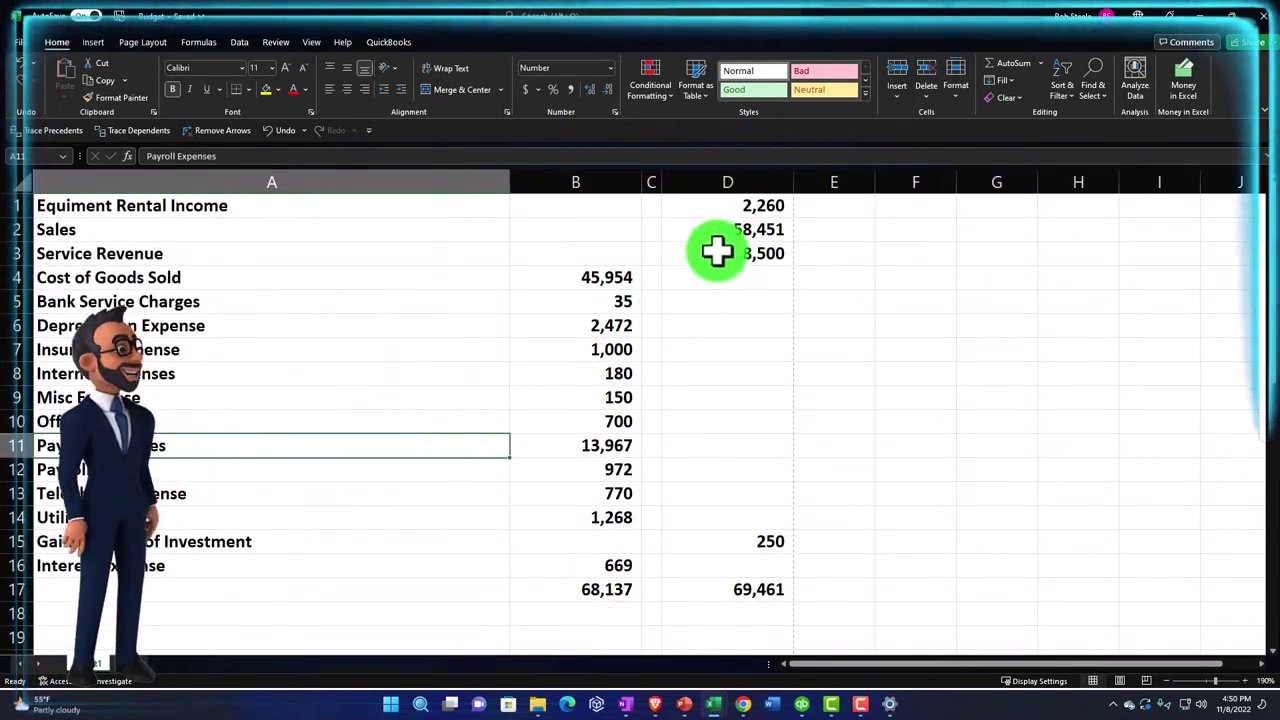
# Clear the 68,137 and 69,461 totals from row 17, then select the expense amounts in column B.
pyautogui.moveTo(735, 207); pyautogui.dragTo(735, 228)
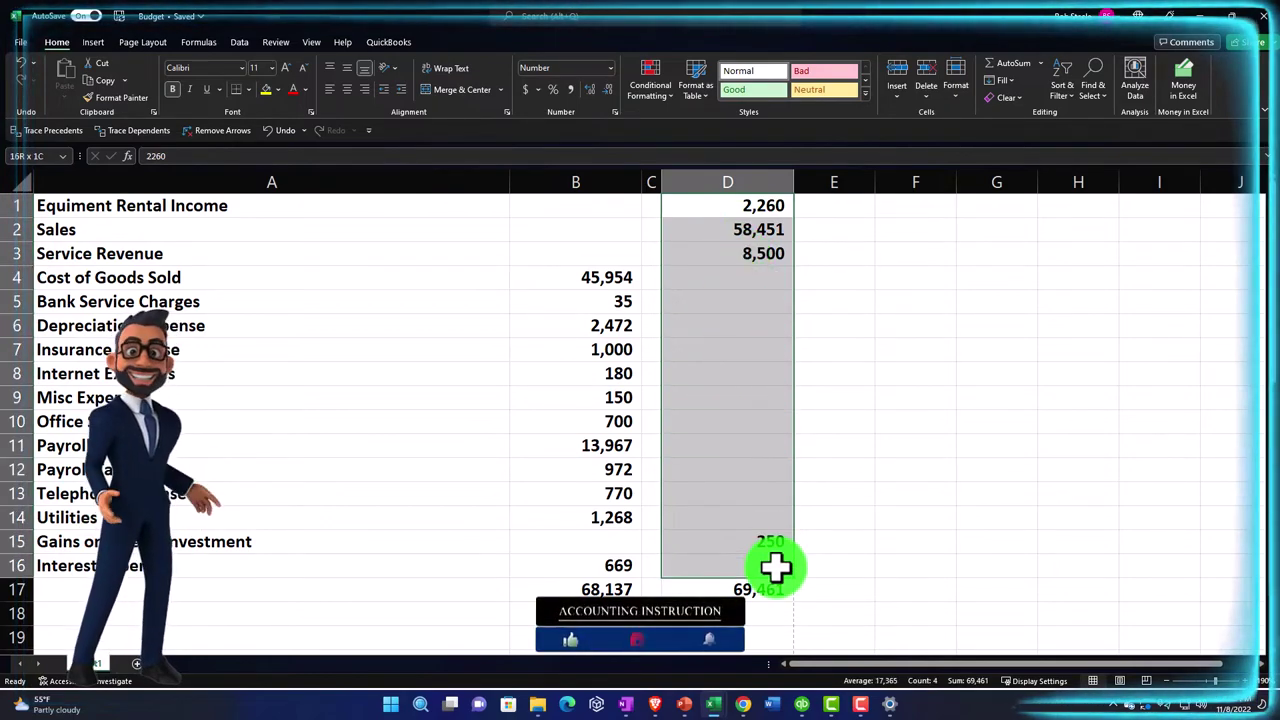
pyautogui.moveTo(598, 277); pyautogui.dragTo(619, 560)
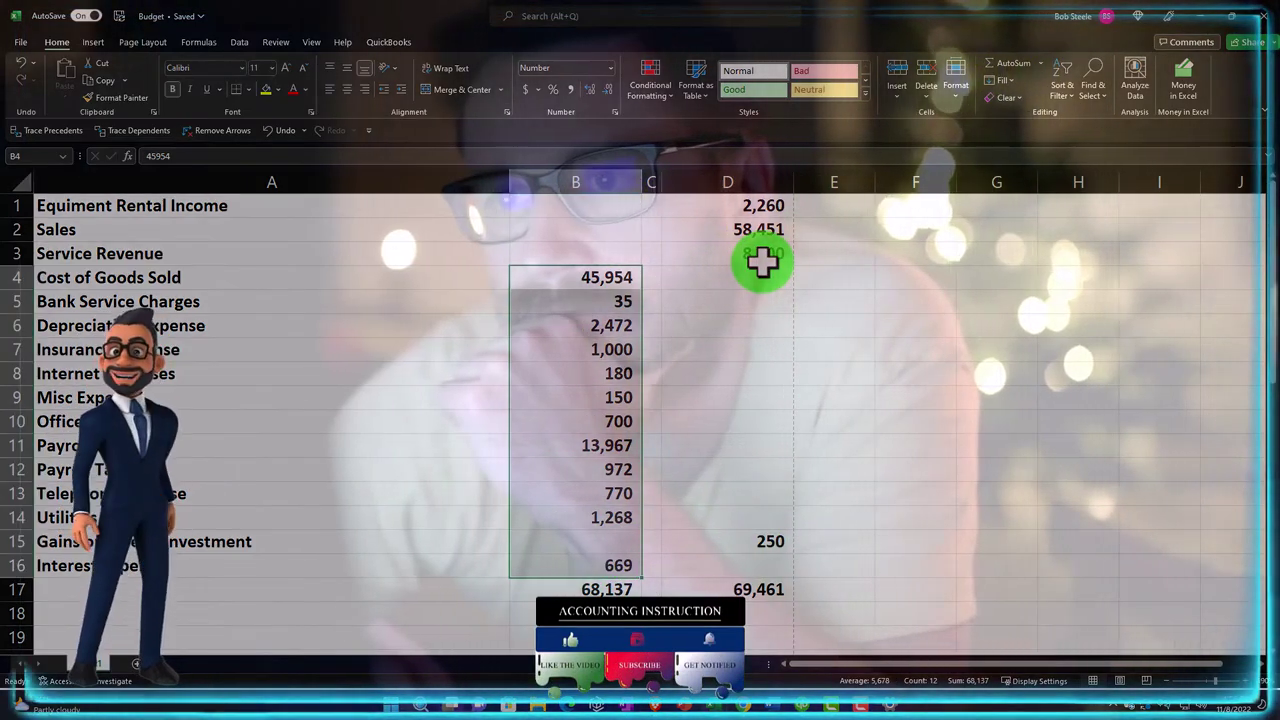
pyautogui.moveTo(623, 587); pyautogui.dragTo(766, 594)
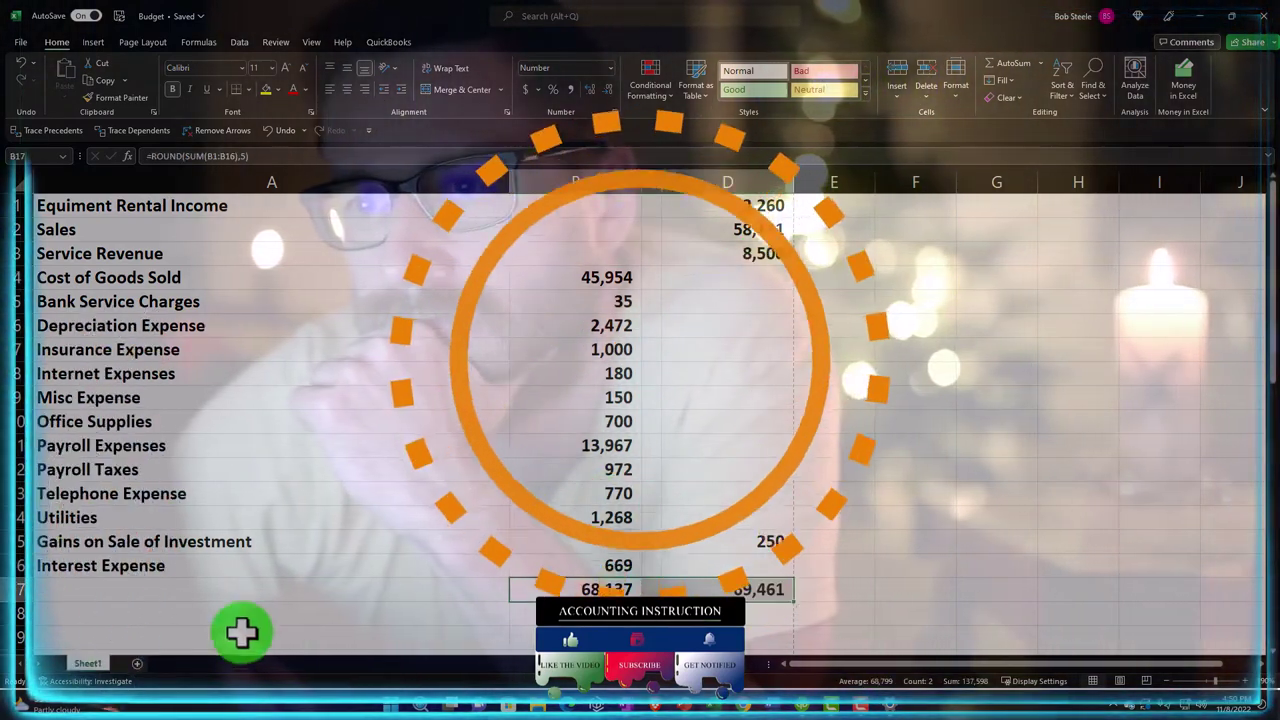
pyautogui.click(22, 590)
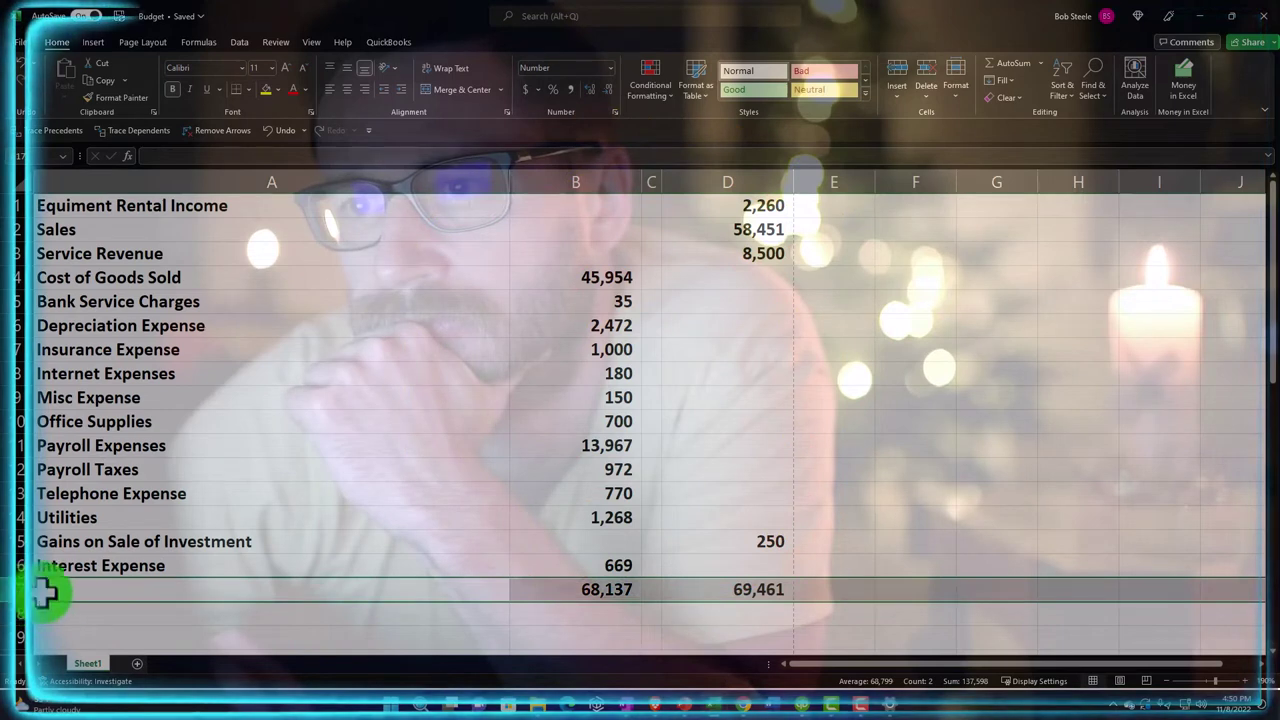
pyautogui.rightClick(258, 591)
pyautogui.click(305, 483)
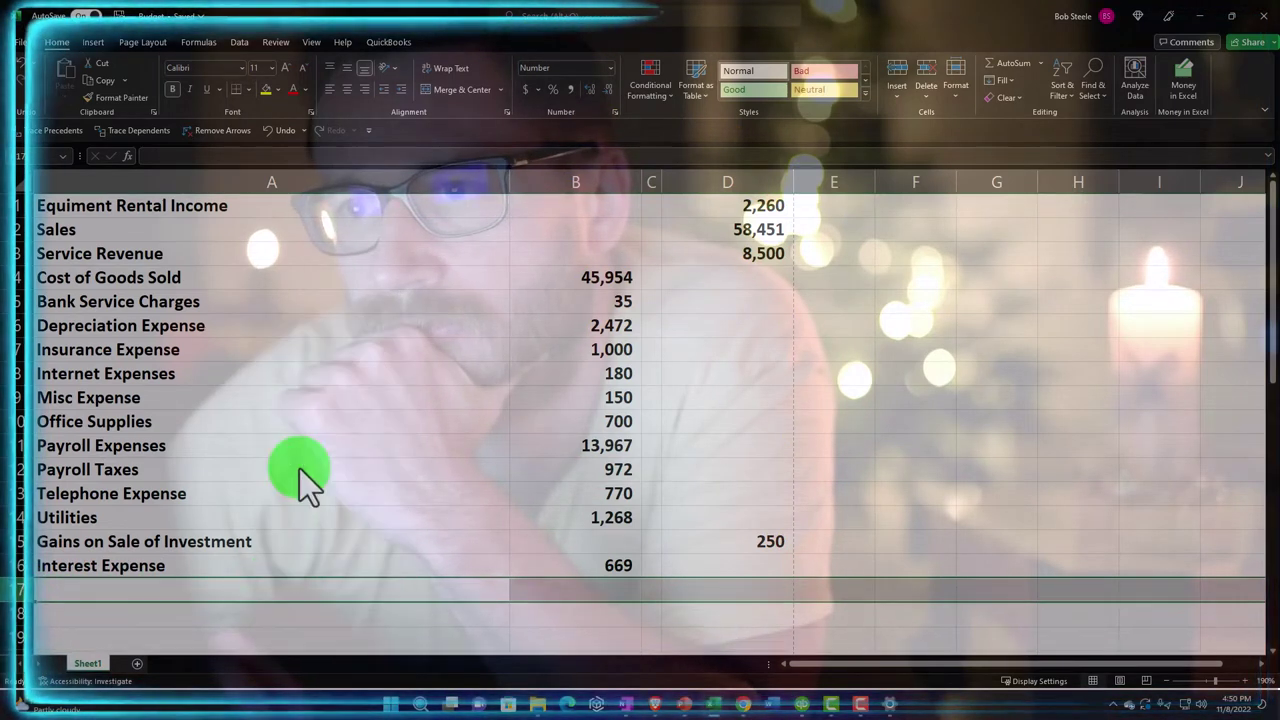
pyautogui.click(478, 443)
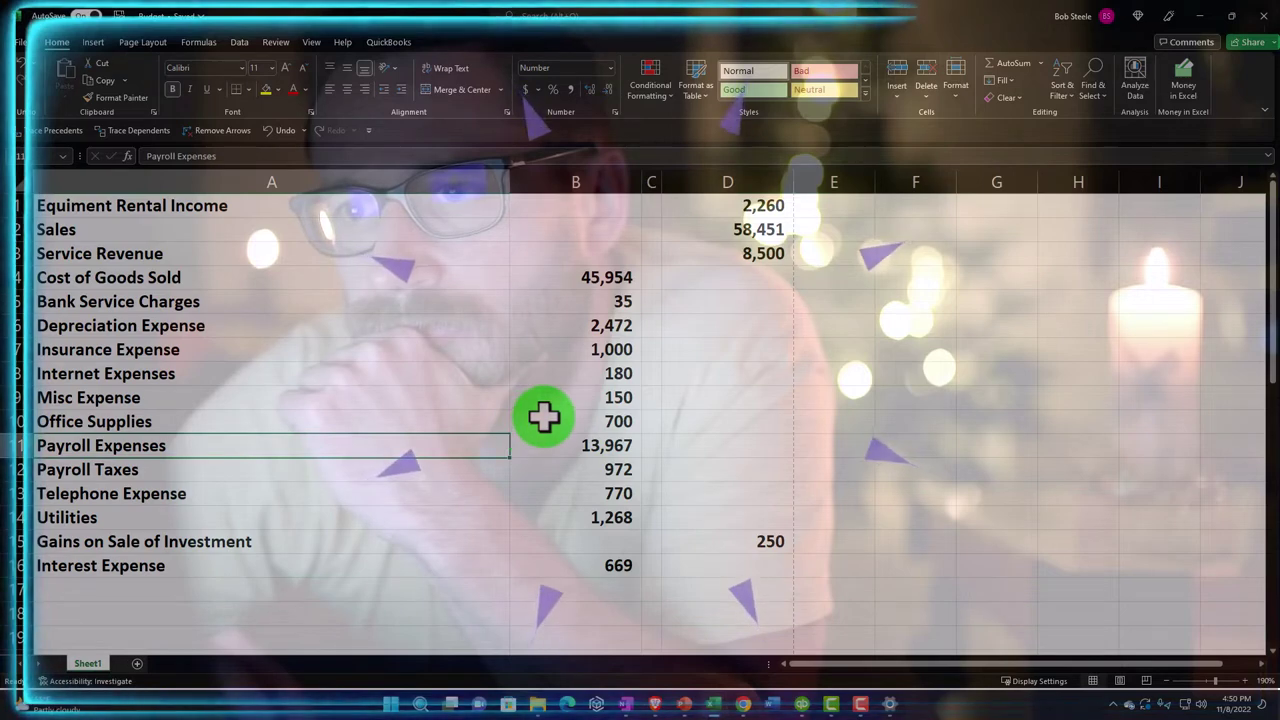
pyautogui.moveTo(601, 284); pyautogui.dragTo(595, 397)
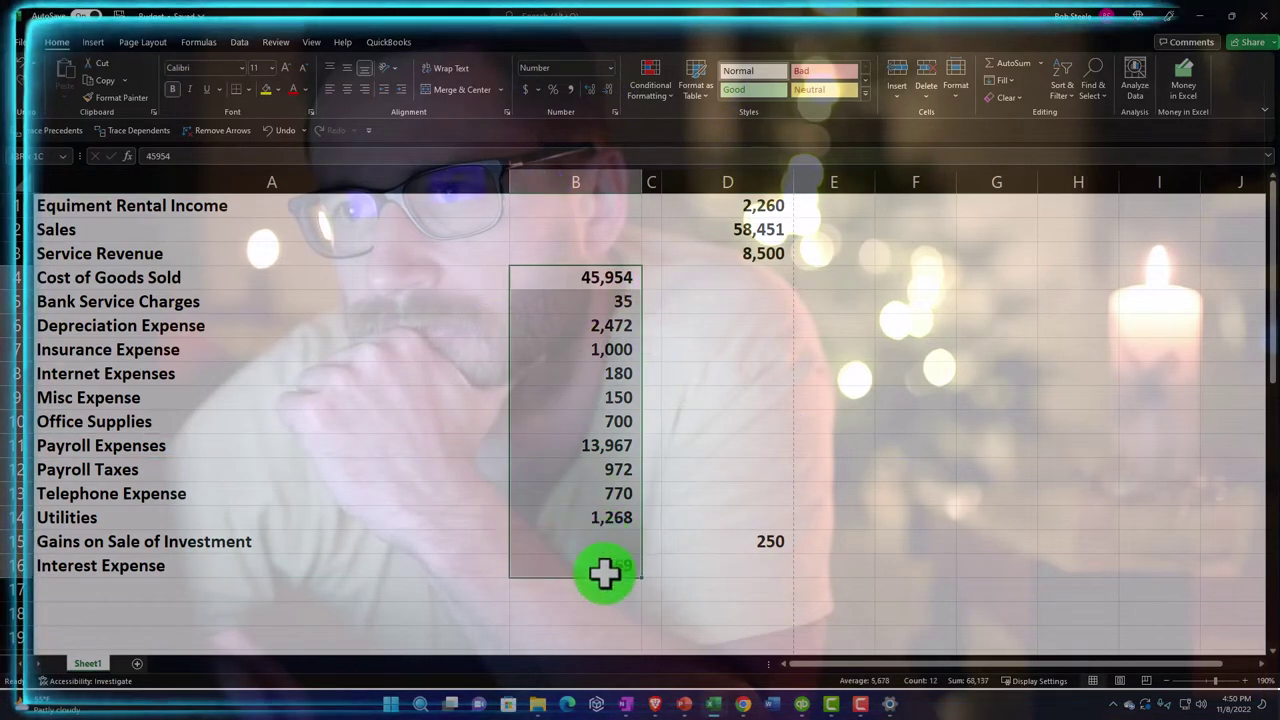
# Copy expenses B4:B16 and Paste Special with Subtract into F4, producing negatives (45,954) through (669).
pyautogui.rightClick(585, 340)
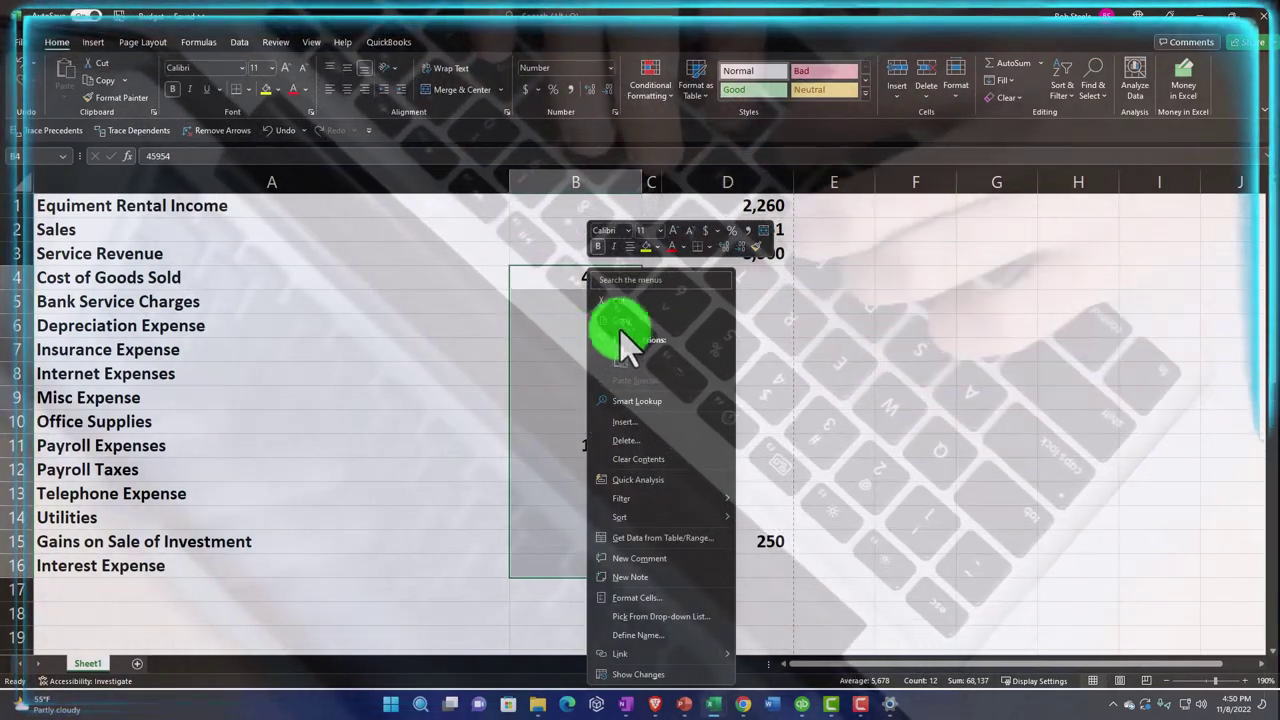
pyautogui.click(622, 321)
pyautogui.click(906, 281)
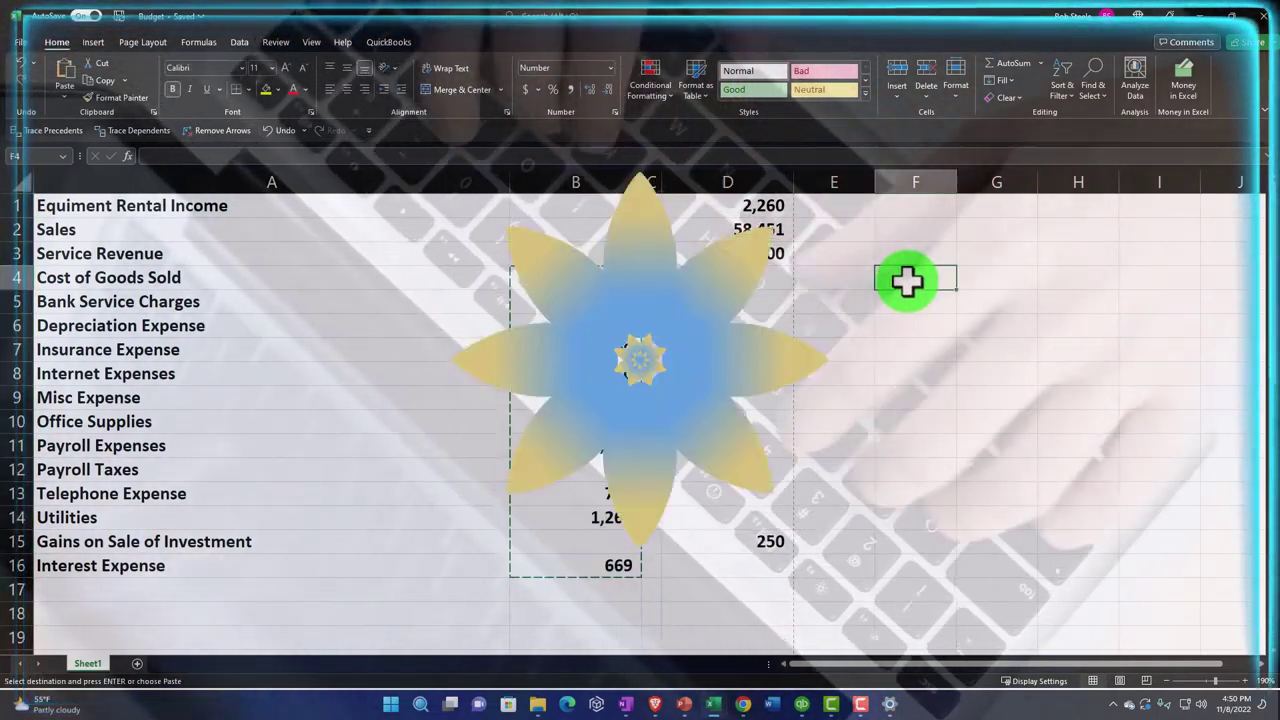
pyautogui.rightClick(906, 281)
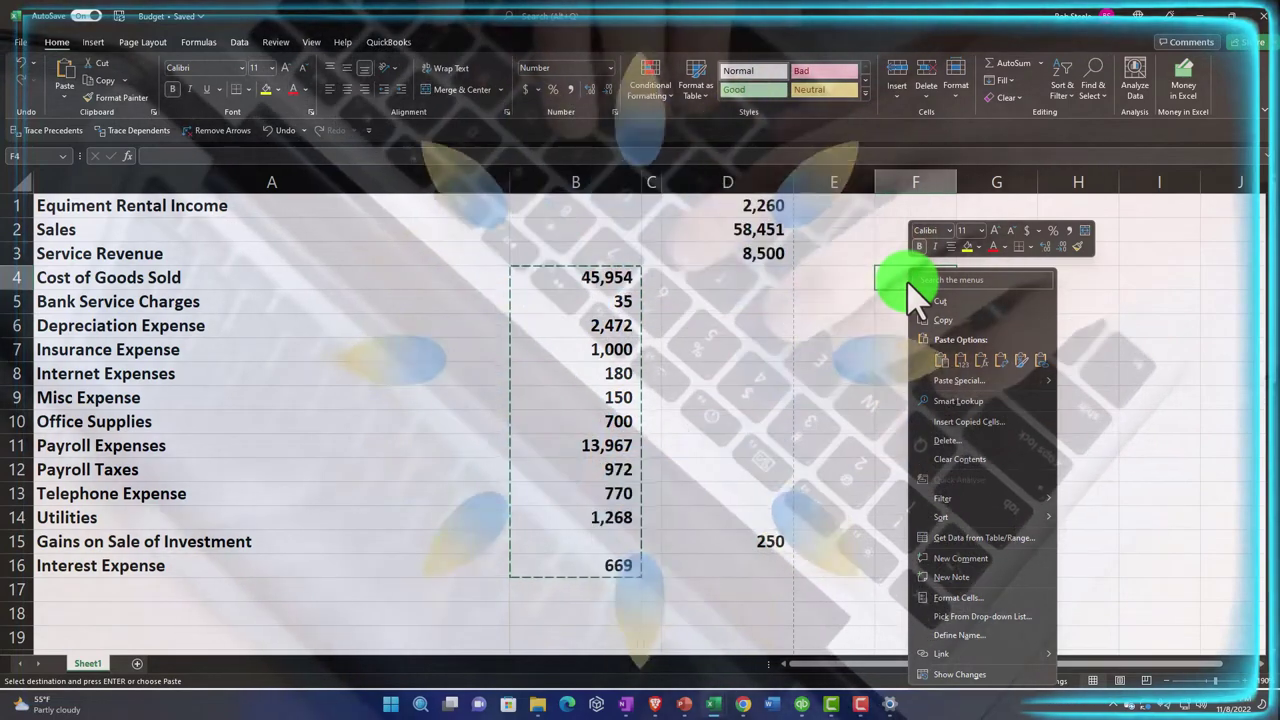
pyautogui.click(950, 380)
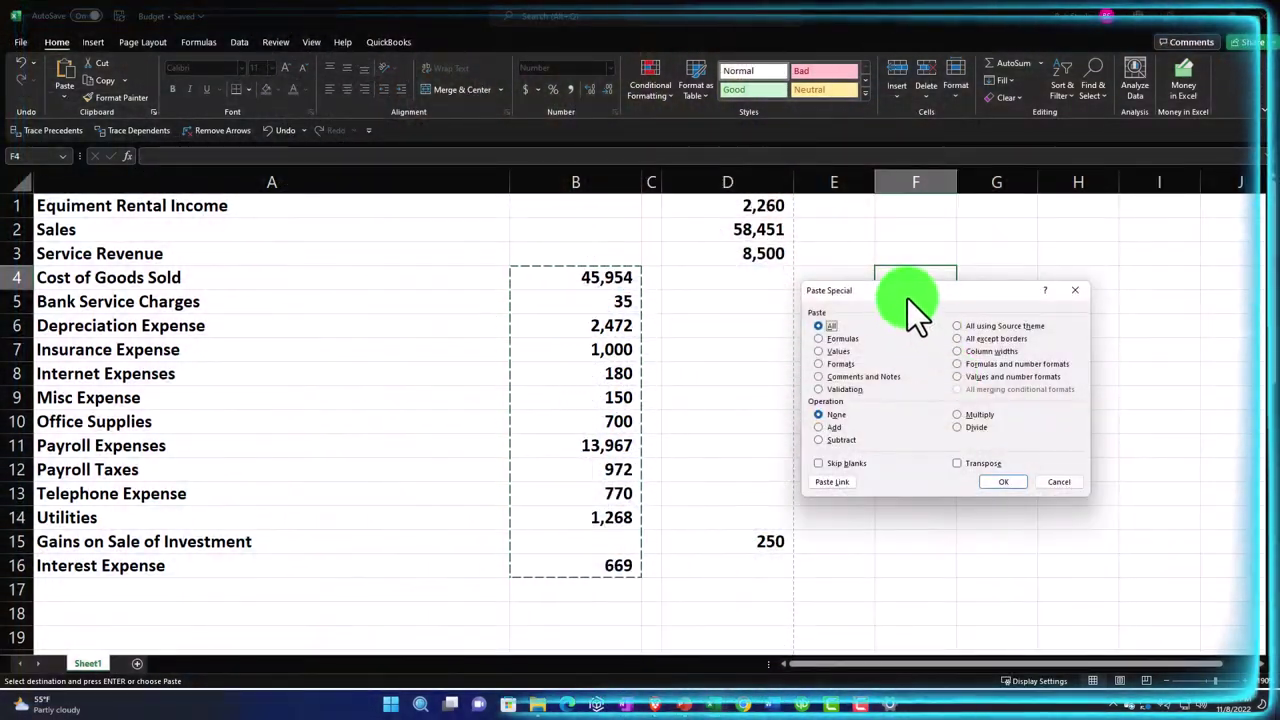
pyautogui.moveTo(907, 298); pyautogui.dragTo(932, 380)
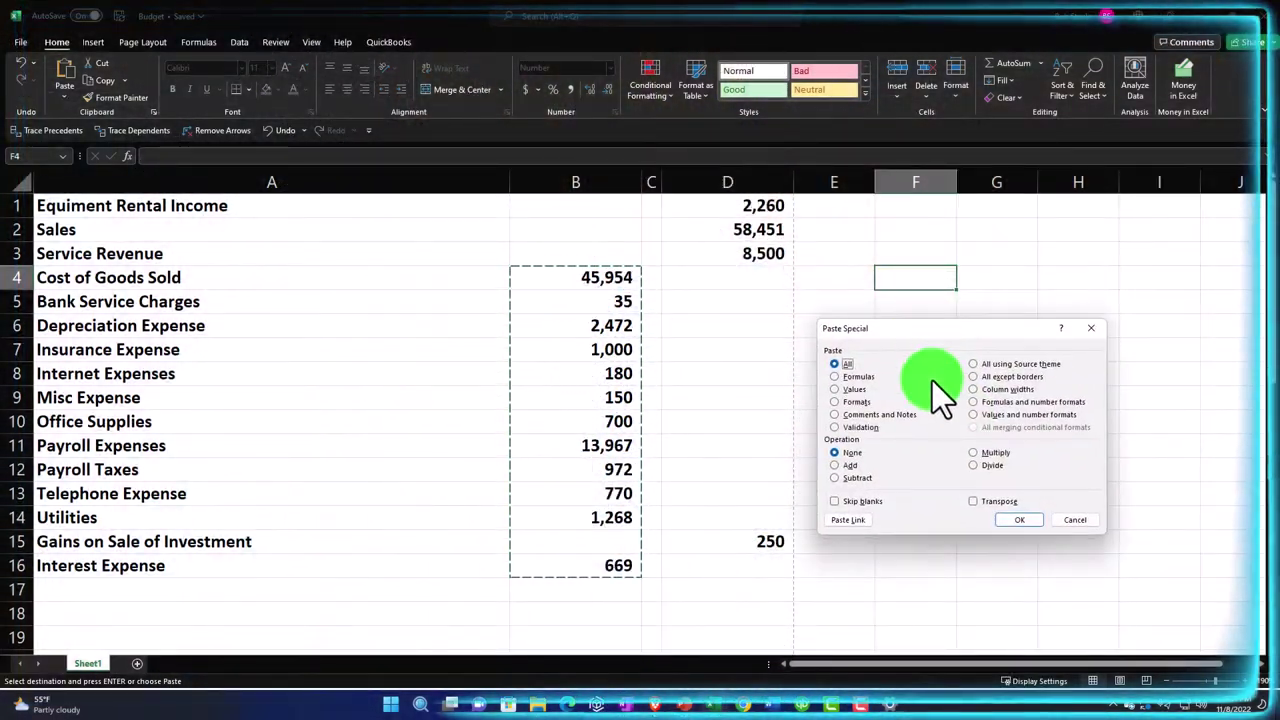
pyautogui.click(839, 478)
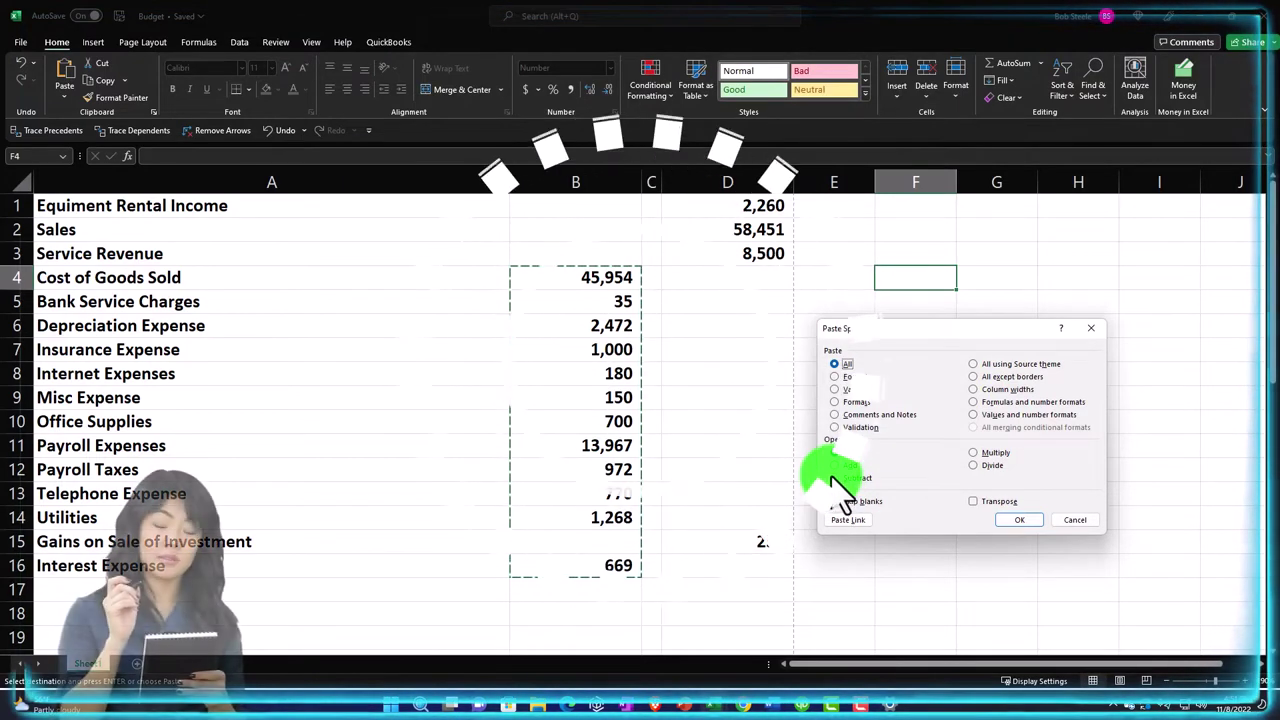
pyautogui.click(1008, 520)
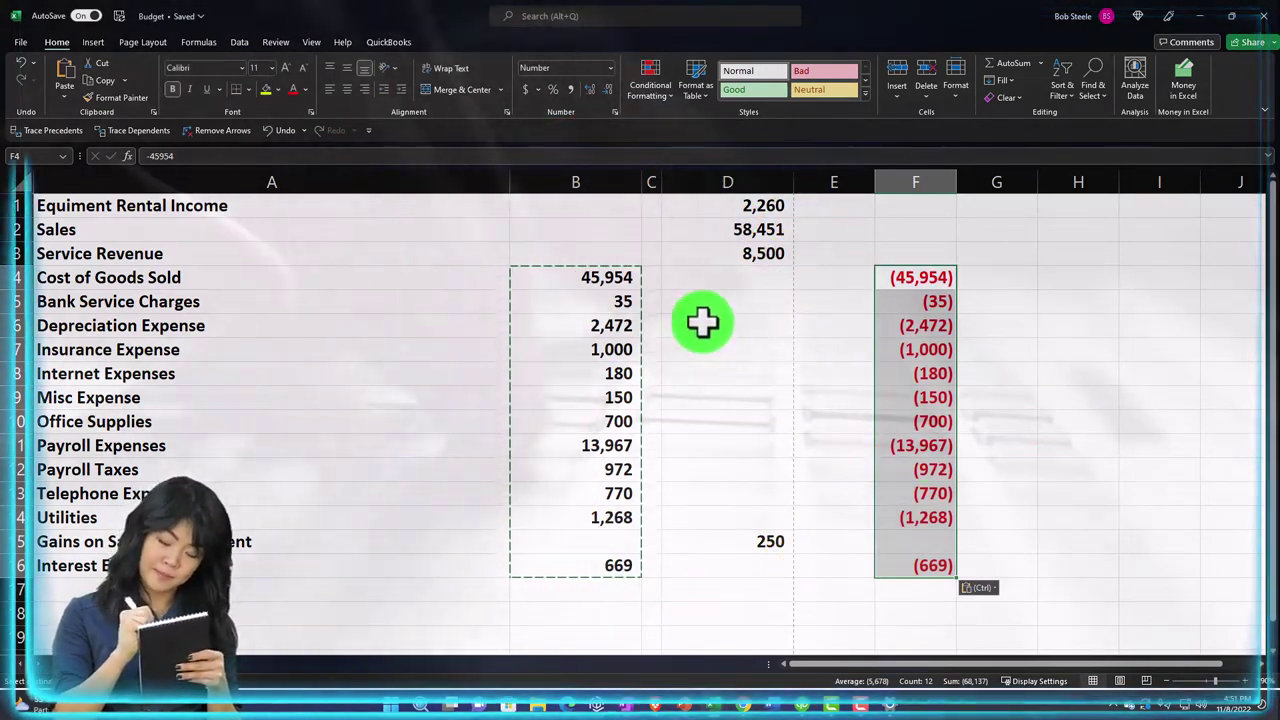
pyautogui.moveTo(601, 279); pyautogui.dragTo(617, 444)
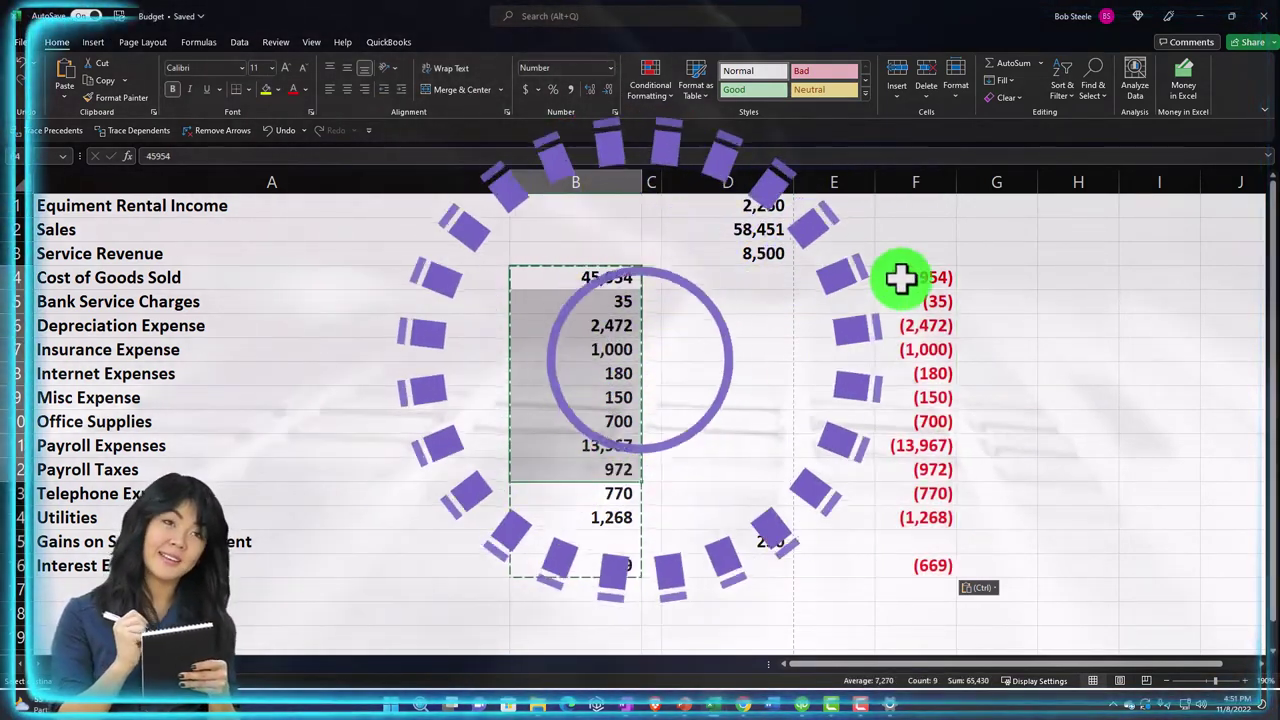
# Move the negative amounts from F4:F16 onto B4:B16, replacing the original expense values.
pyautogui.moveTo(903, 278); pyautogui.dragTo(909, 566)
pyautogui.rightClick(892, 432)
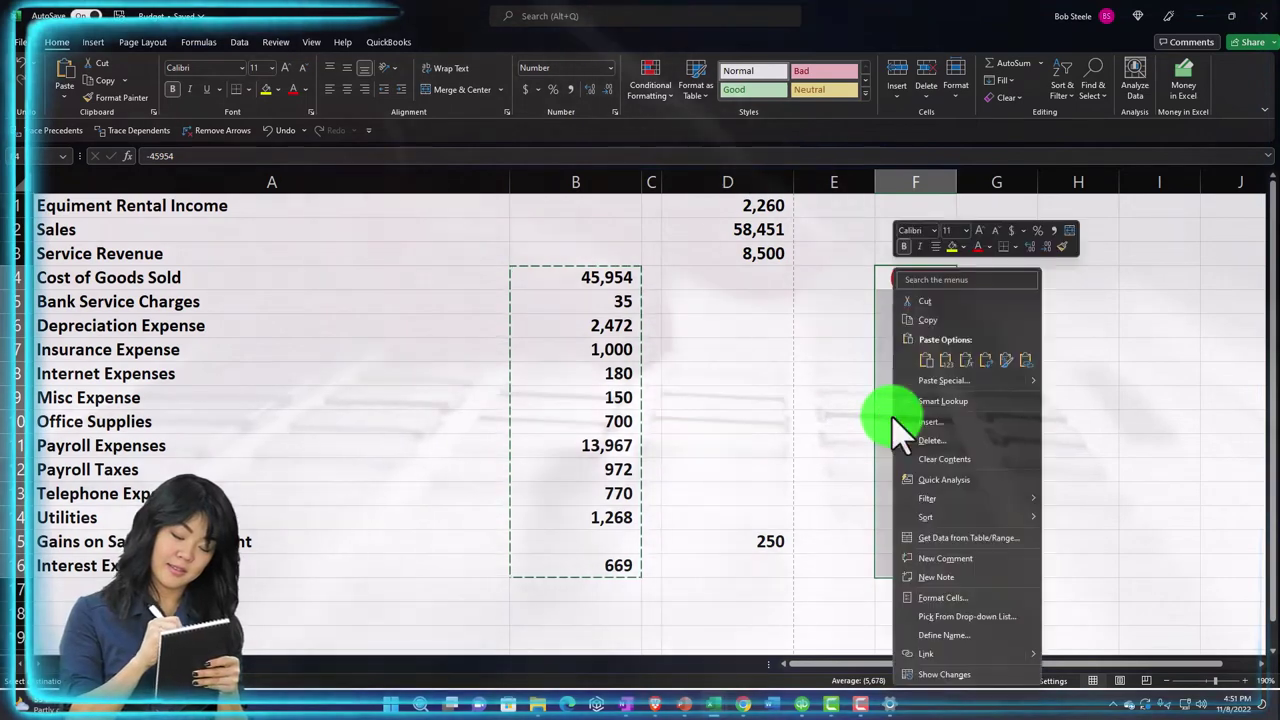
pyautogui.click(921, 304)
pyautogui.rightClick(611, 278)
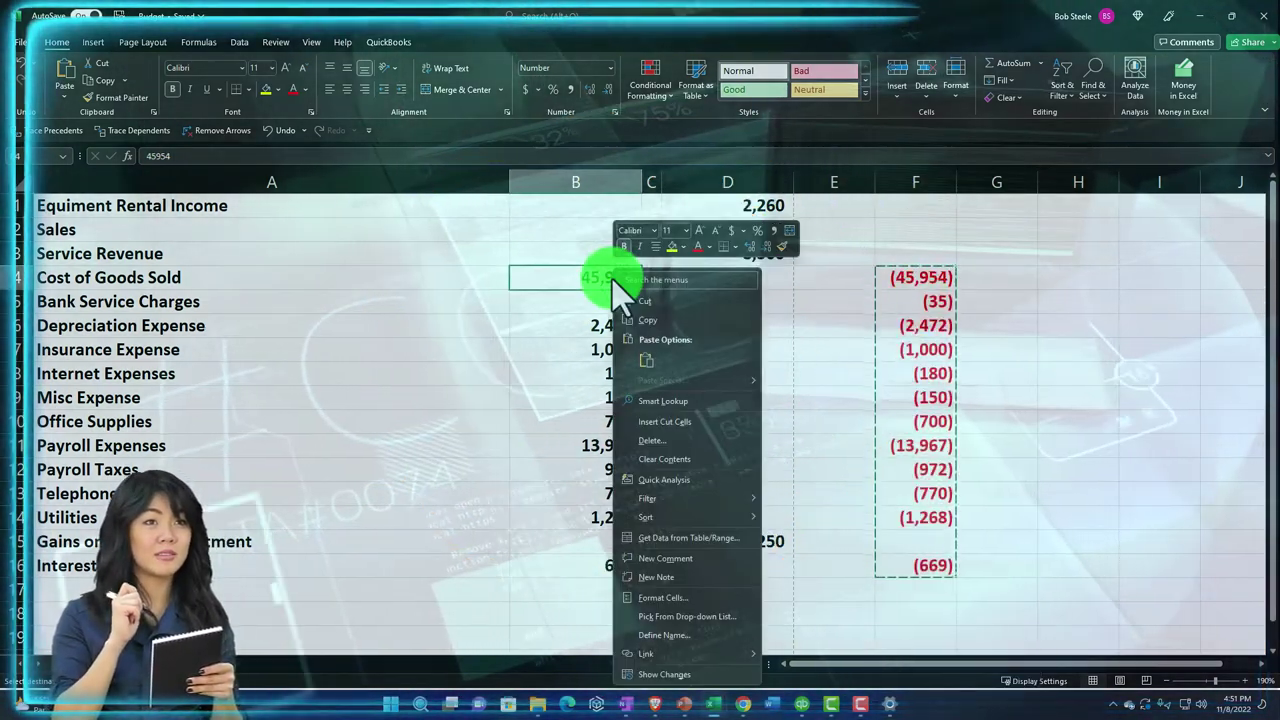
pyautogui.click(636, 320)
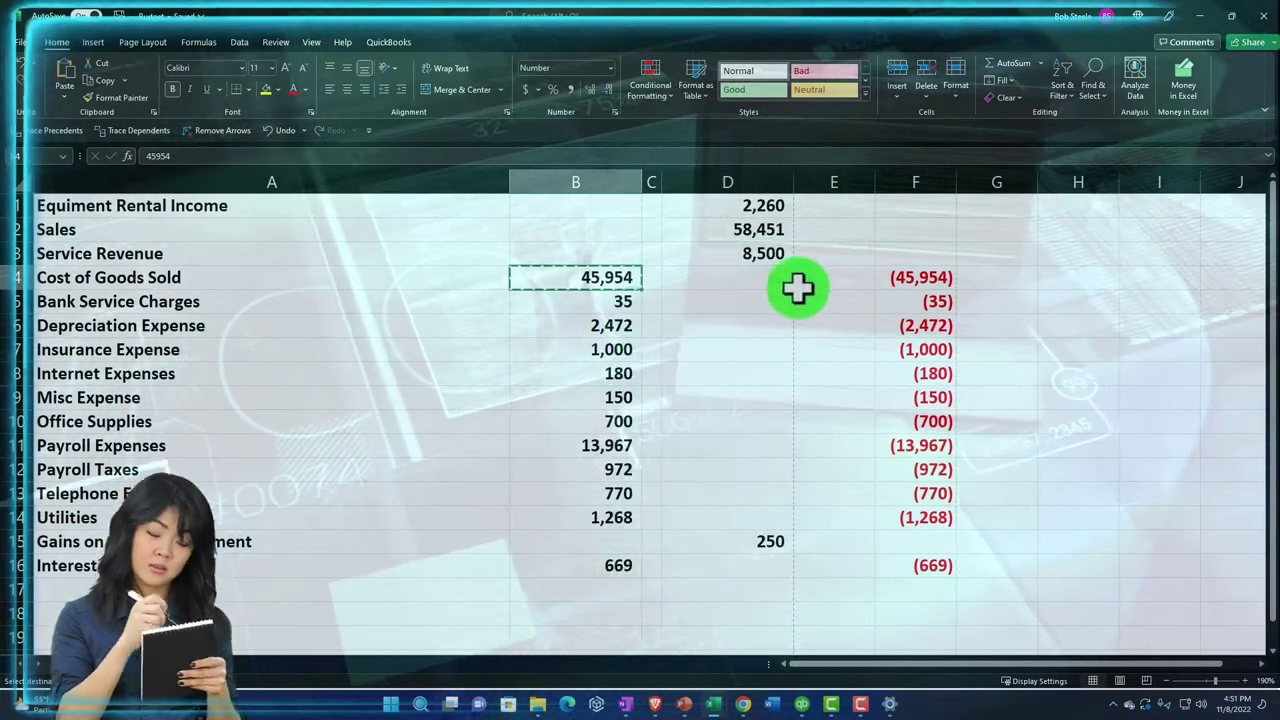
pyautogui.moveTo(889, 277); pyautogui.dragTo(921, 548)
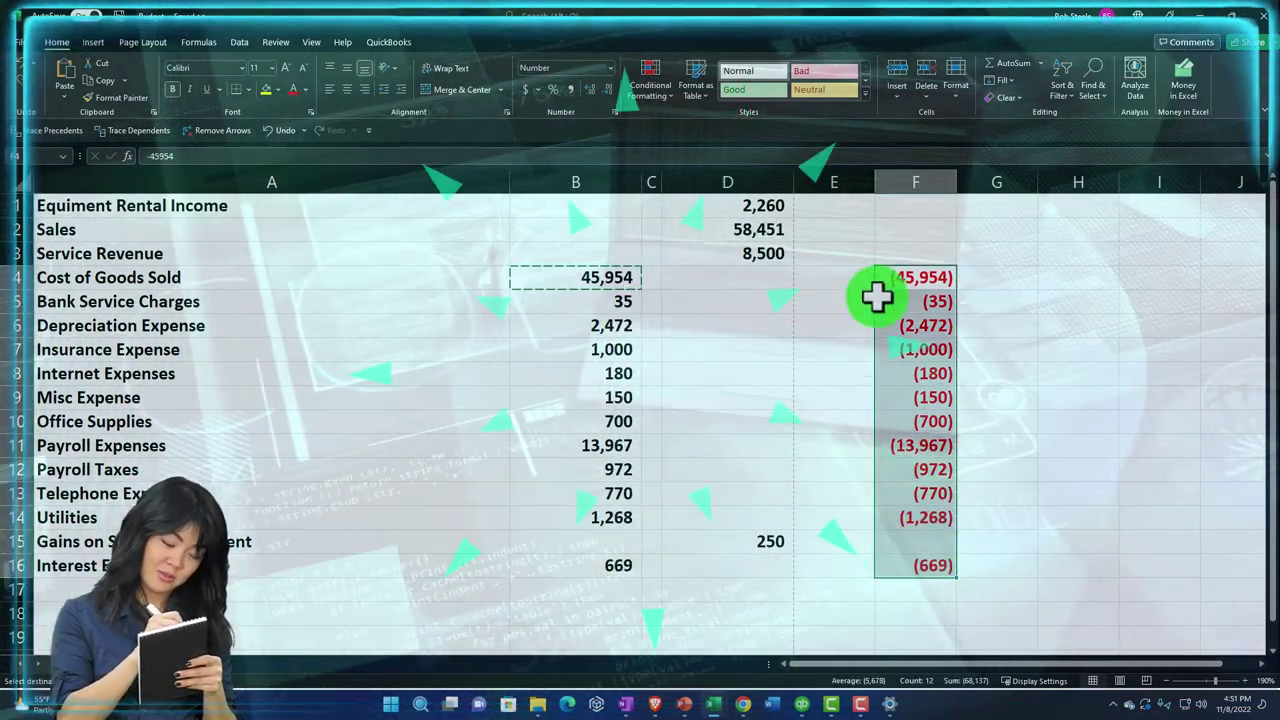
pyautogui.moveTo(877, 291); pyautogui.dragTo(547, 288)
pyautogui.click(619, 390)
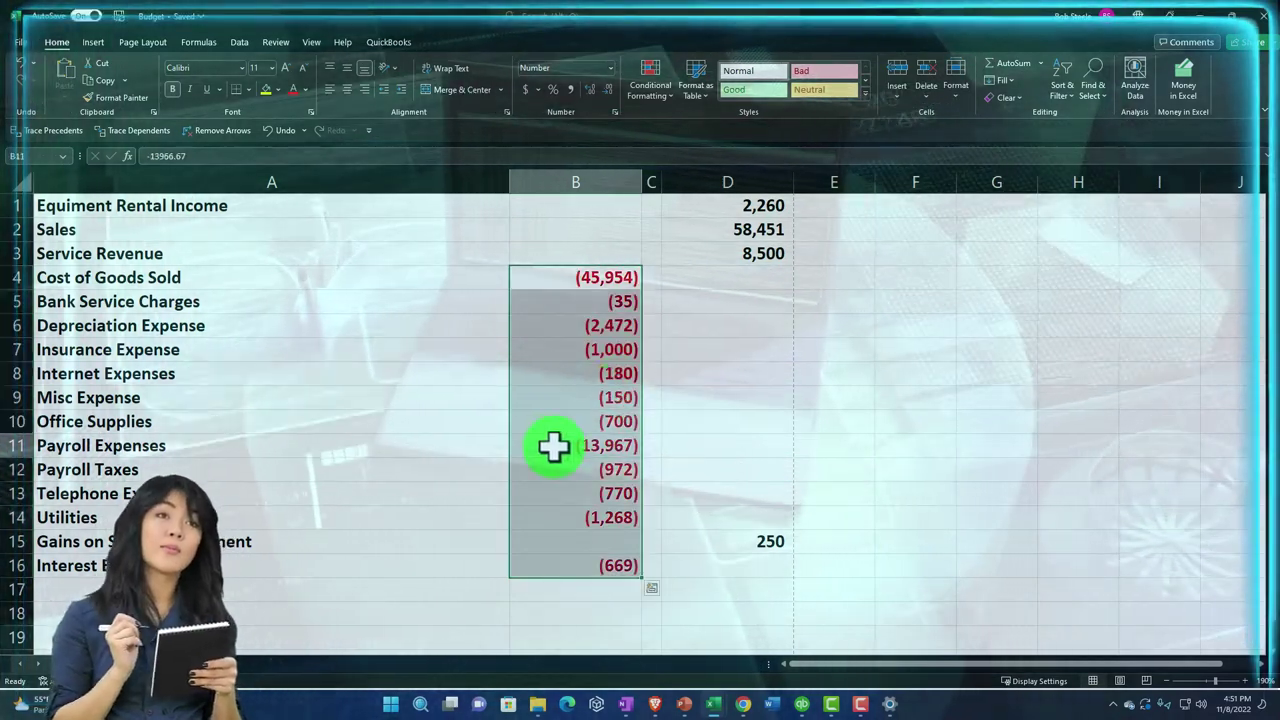
# Move the income amounts from D1:D3 into B1:B3 and the 250 gain into B15.
pyautogui.click(551, 448)
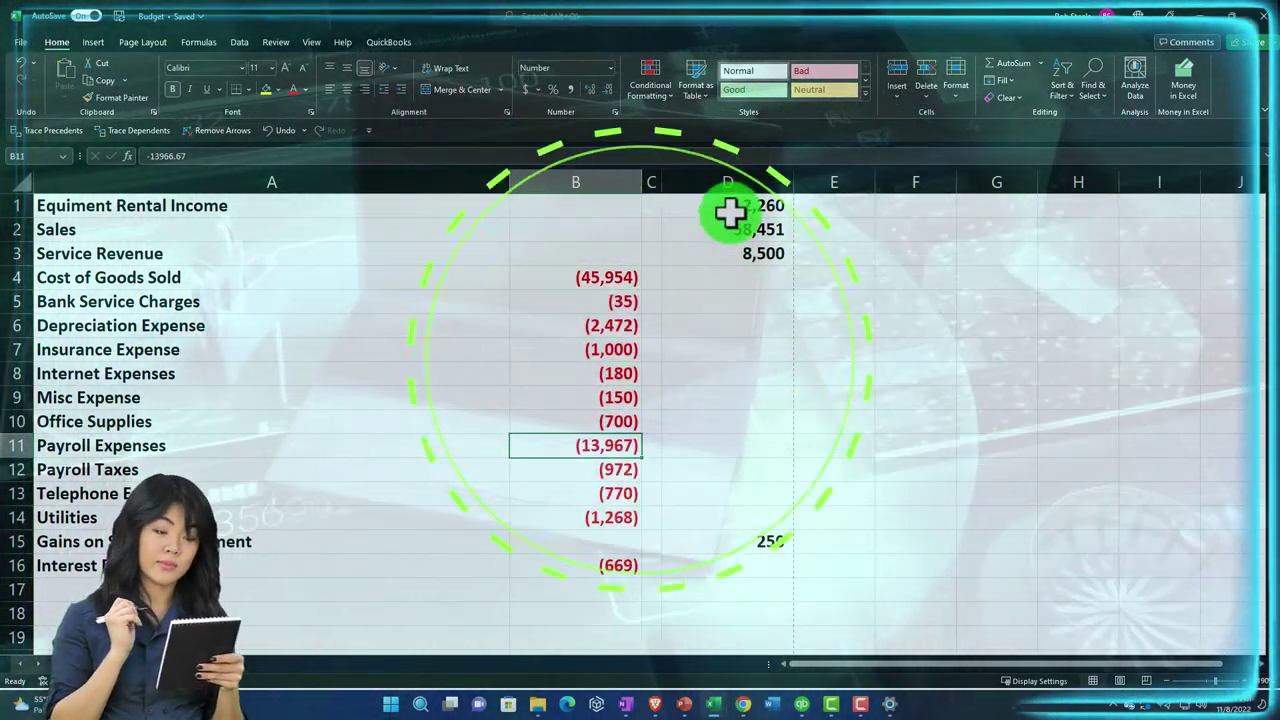
pyautogui.moveTo(731, 205); pyautogui.dragTo(729, 251)
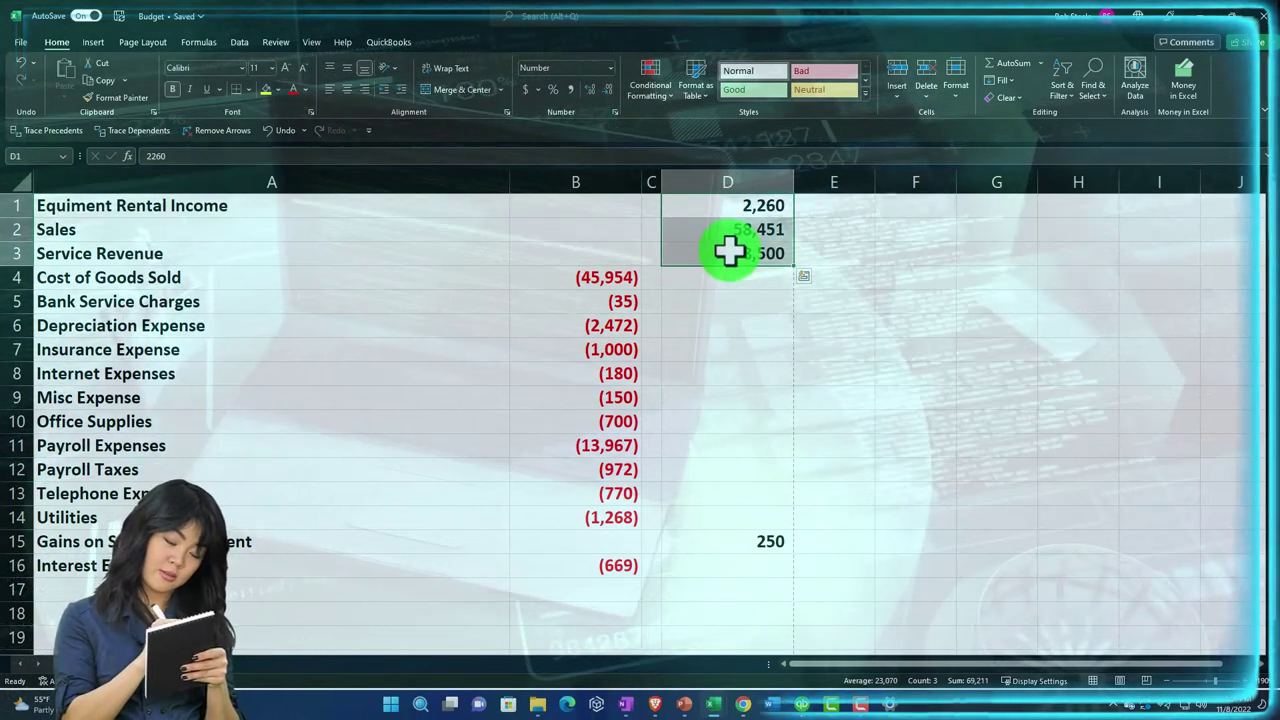
pyautogui.hotkey('ctrl', 'c')
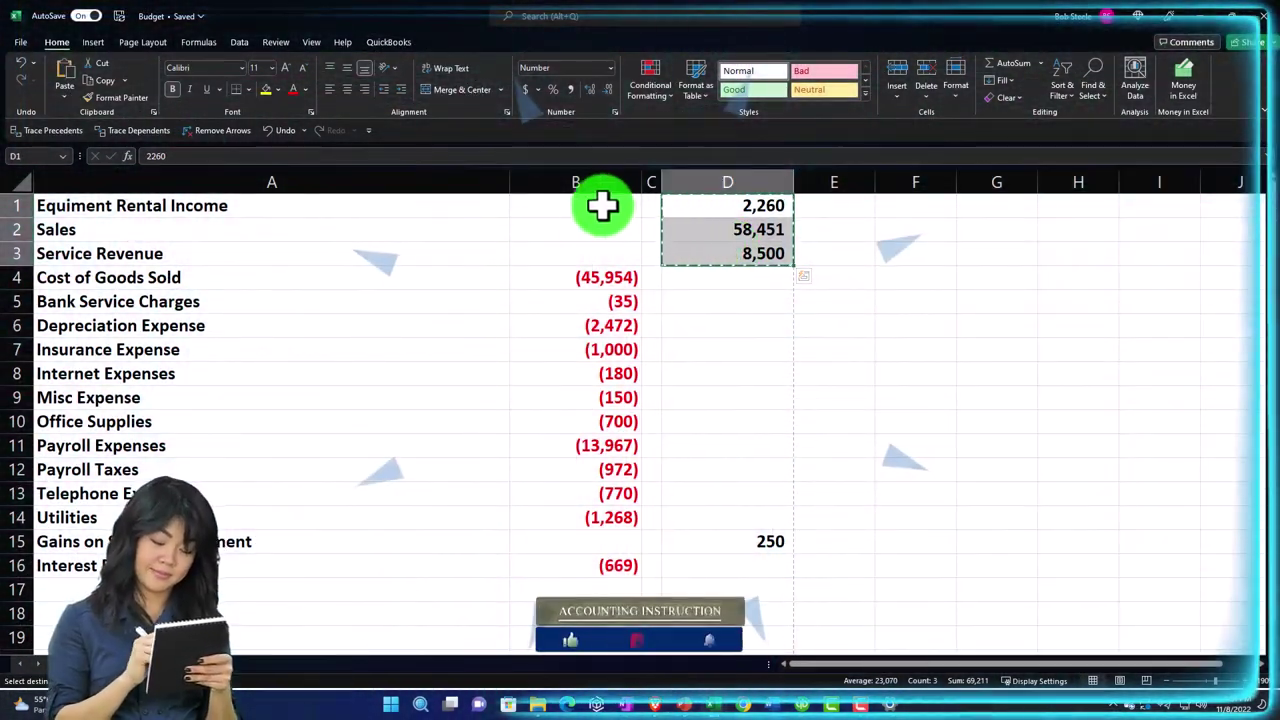
pyautogui.click(596, 205)
pyautogui.hotkey('ctrl', 'v')
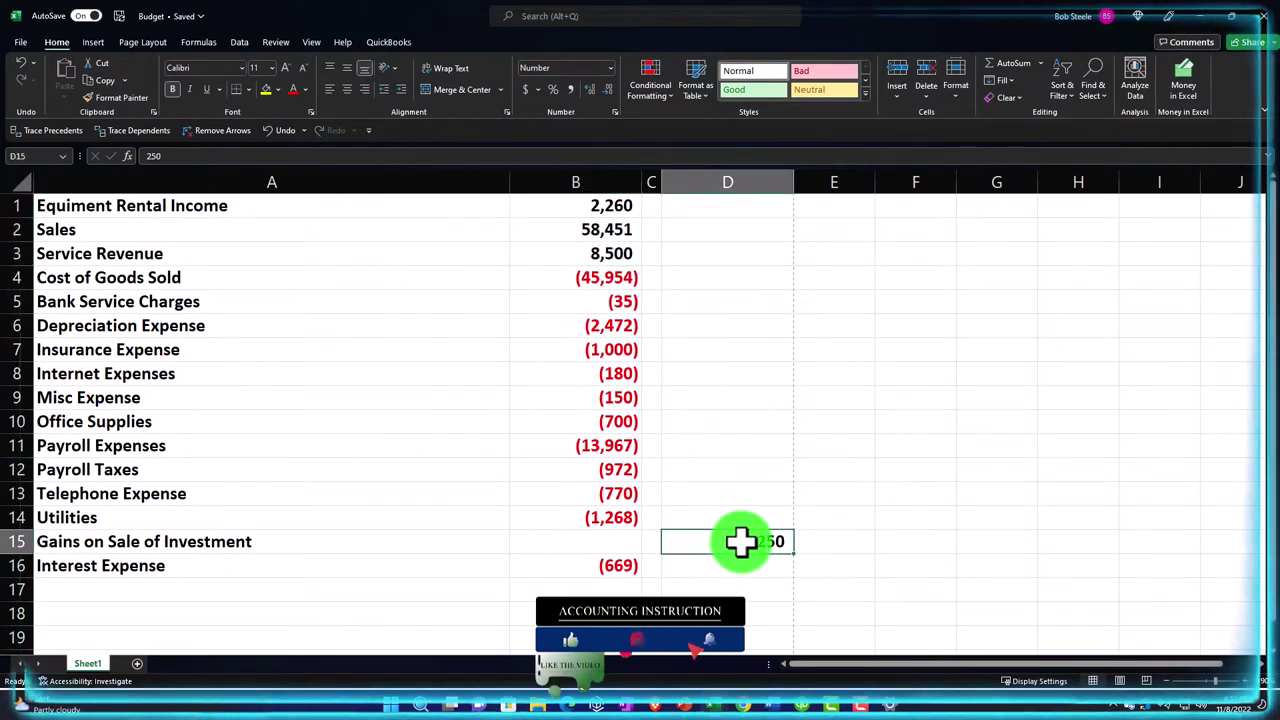
pyautogui.click(600, 543)
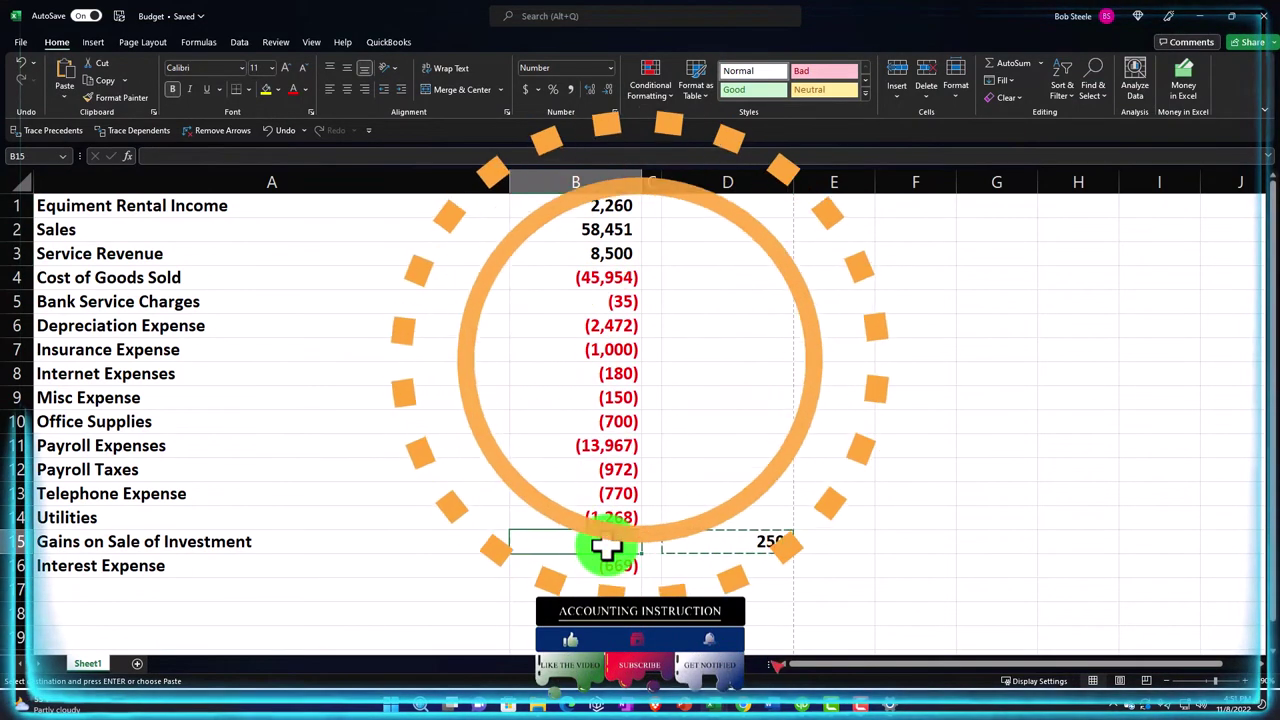
pyautogui.hotkey('ctrl', 'v')
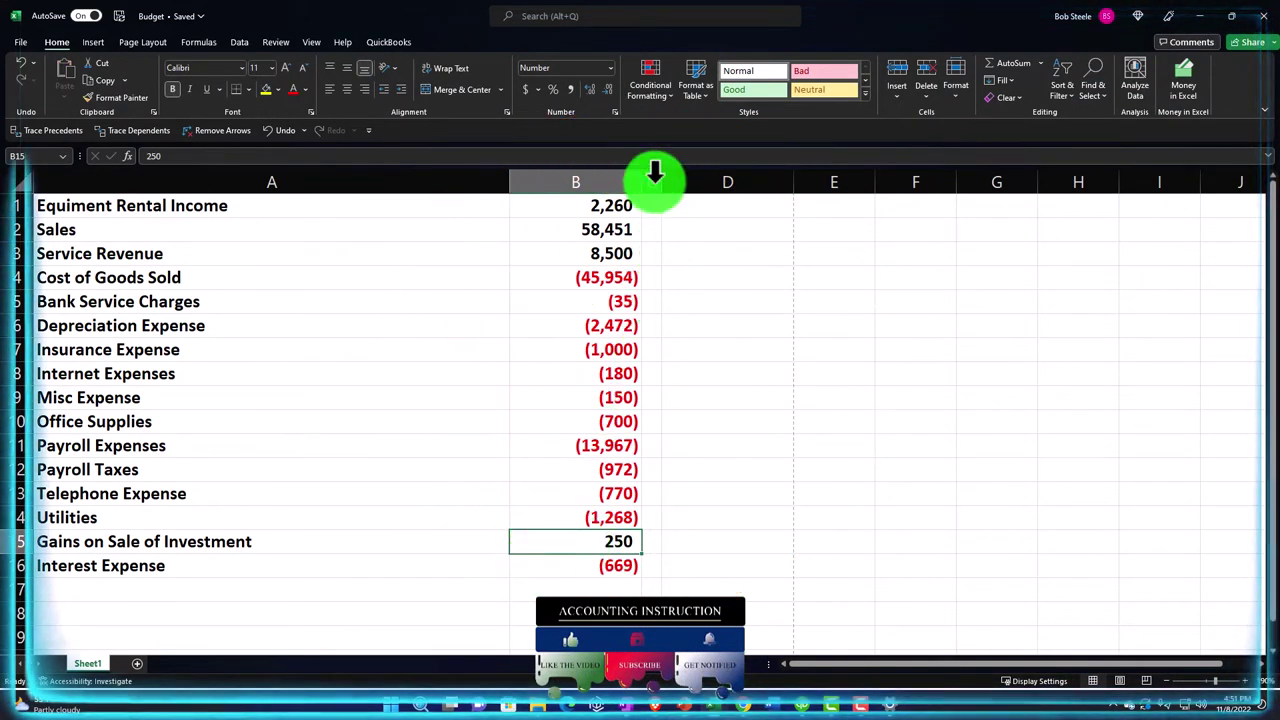
pyautogui.moveTo(655, 178); pyautogui.dragTo(1251, 206)
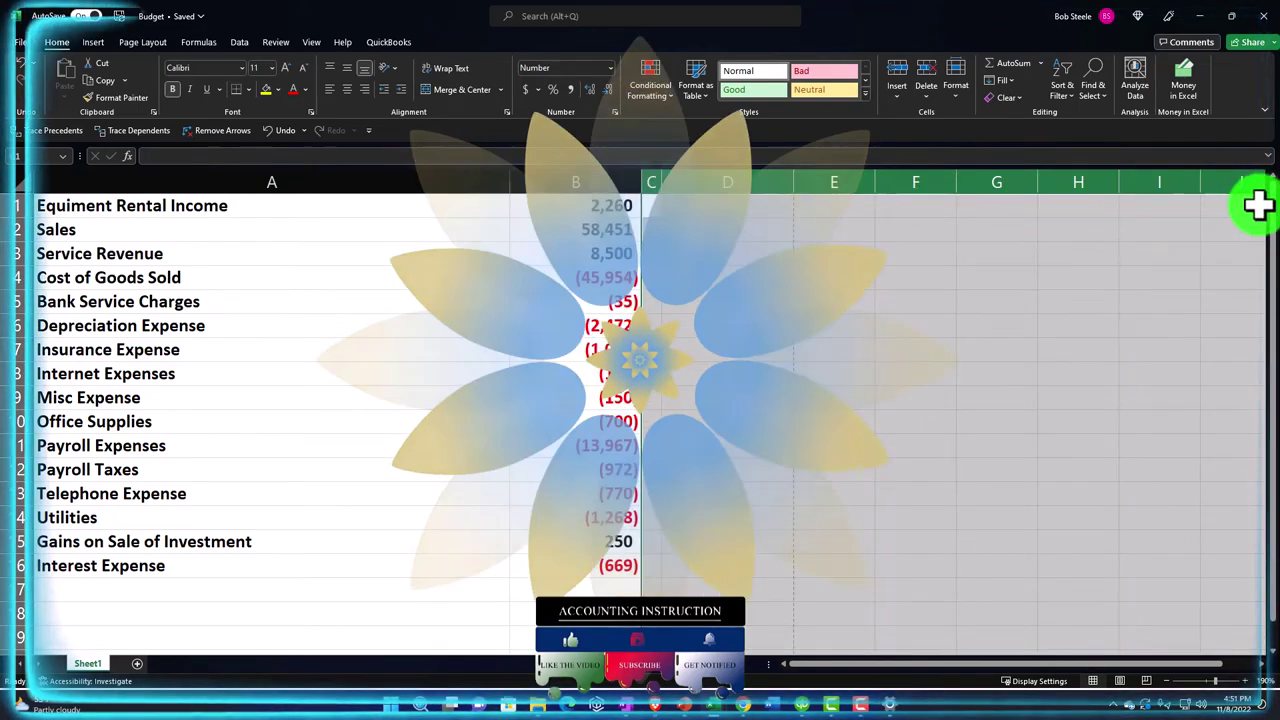
# Delete the empty columns C through J and narrow column A to fit the account names.
pyautogui.rightClick(930, 408)
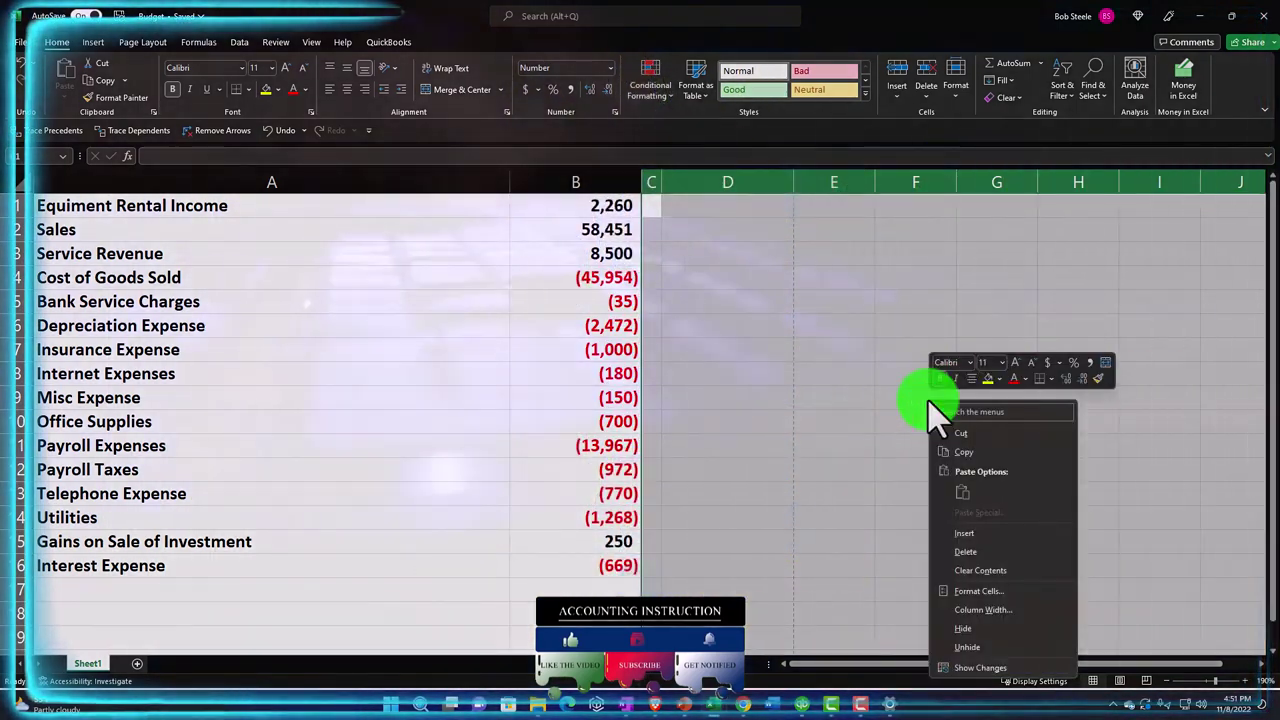
pyautogui.click(964, 560)
pyautogui.click(474, 440)
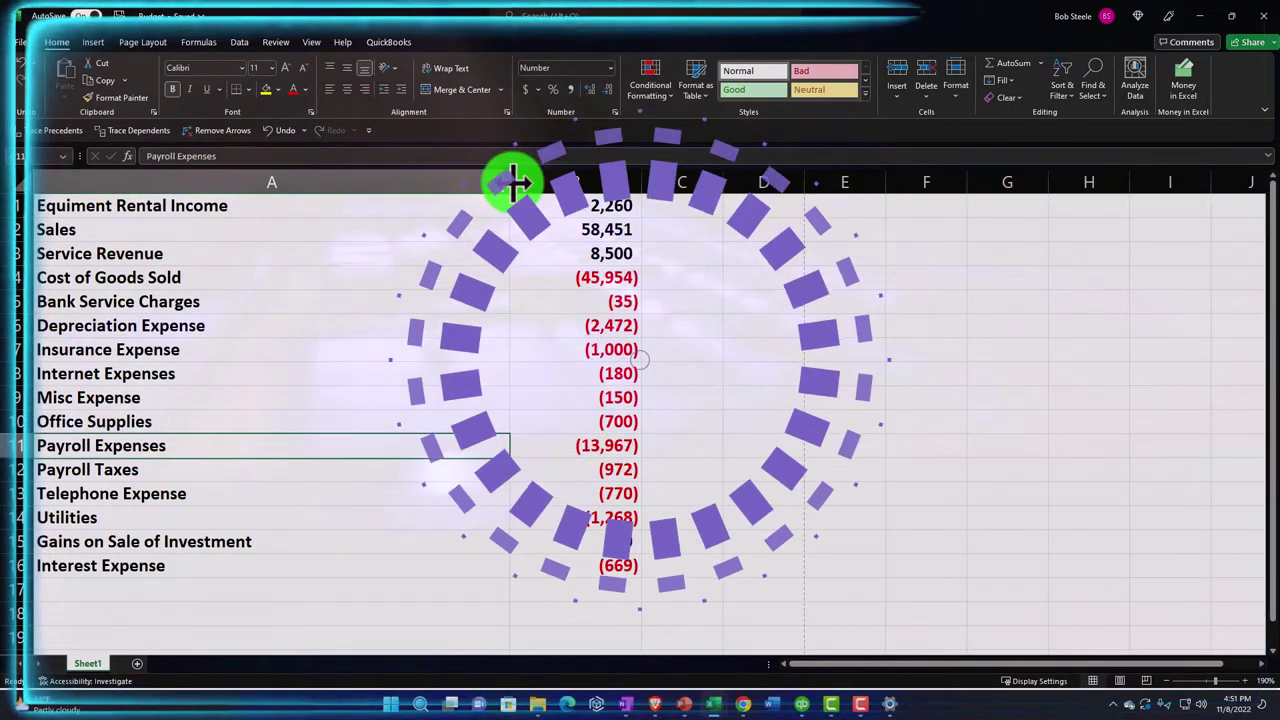
pyautogui.moveTo(509, 180); pyautogui.dragTo(287, 200)
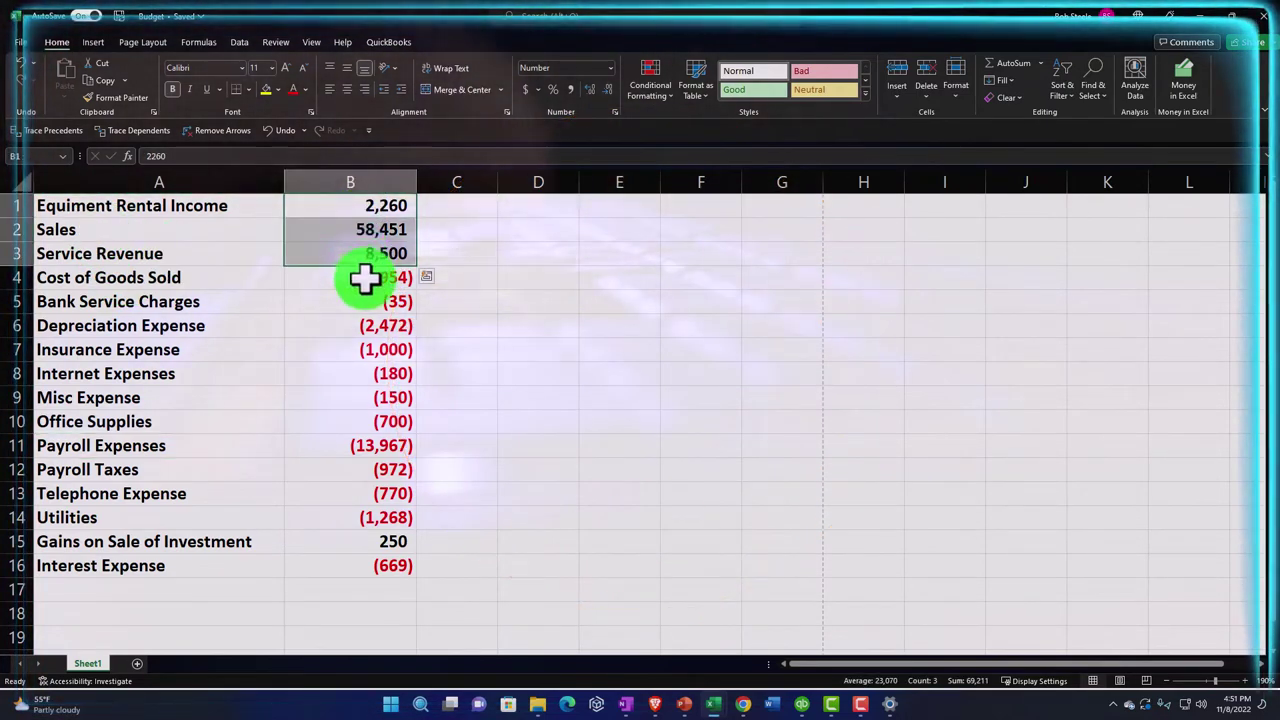
# Enter =SUM(B1:B16) in B17 for a net income of 1,324, then switch to QuickBooks.
pyautogui.moveTo(375, 400); pyautogui.dragTo(388, 503)
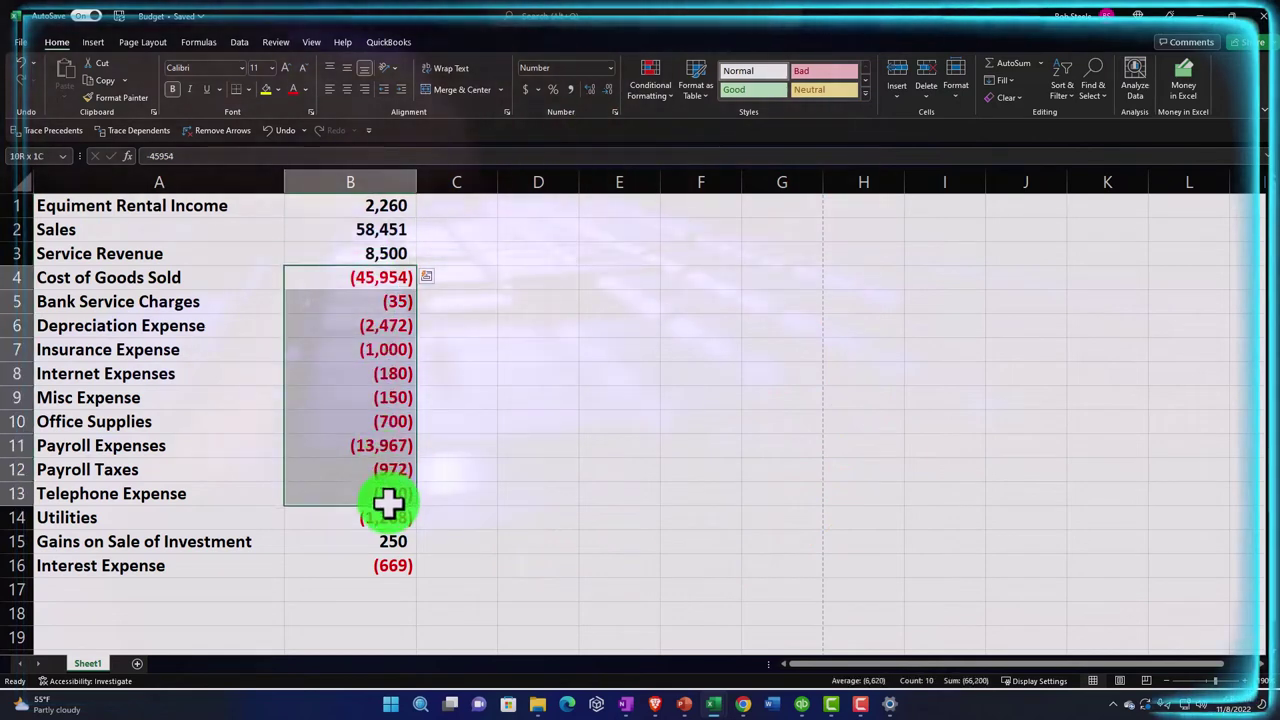
pyautogui.click(350, 542)
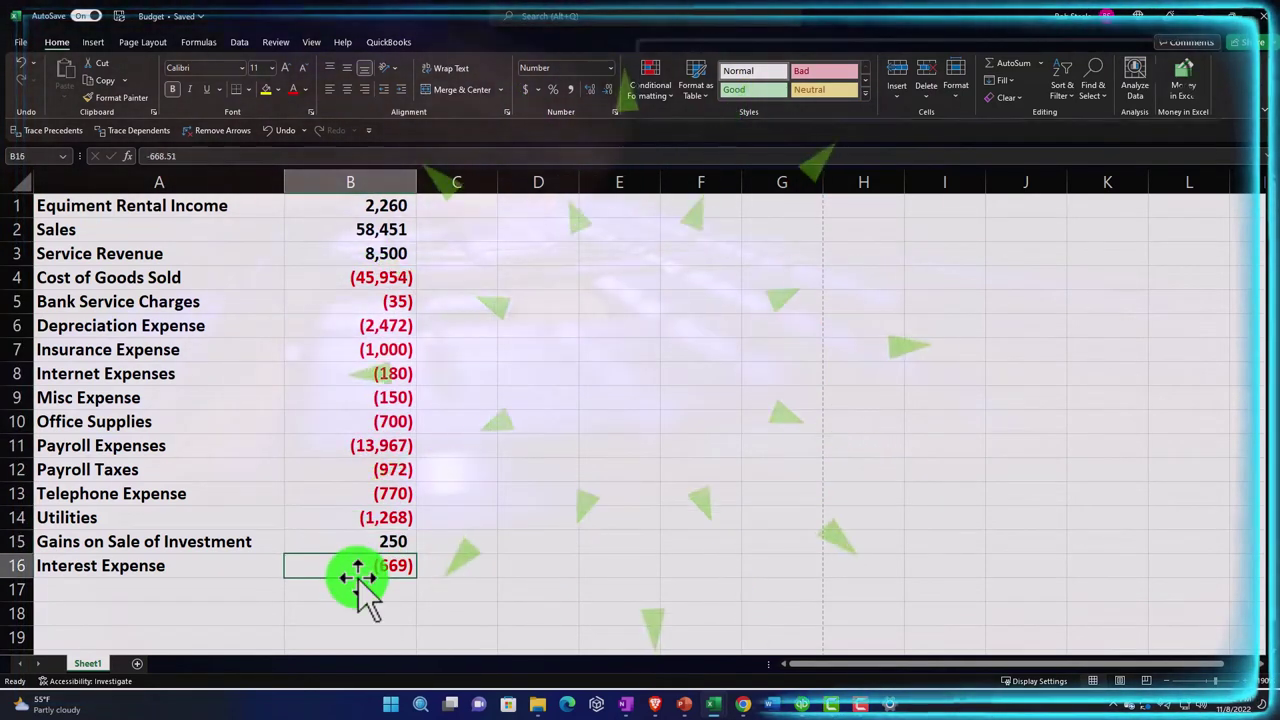
pyautogui.press('Down')
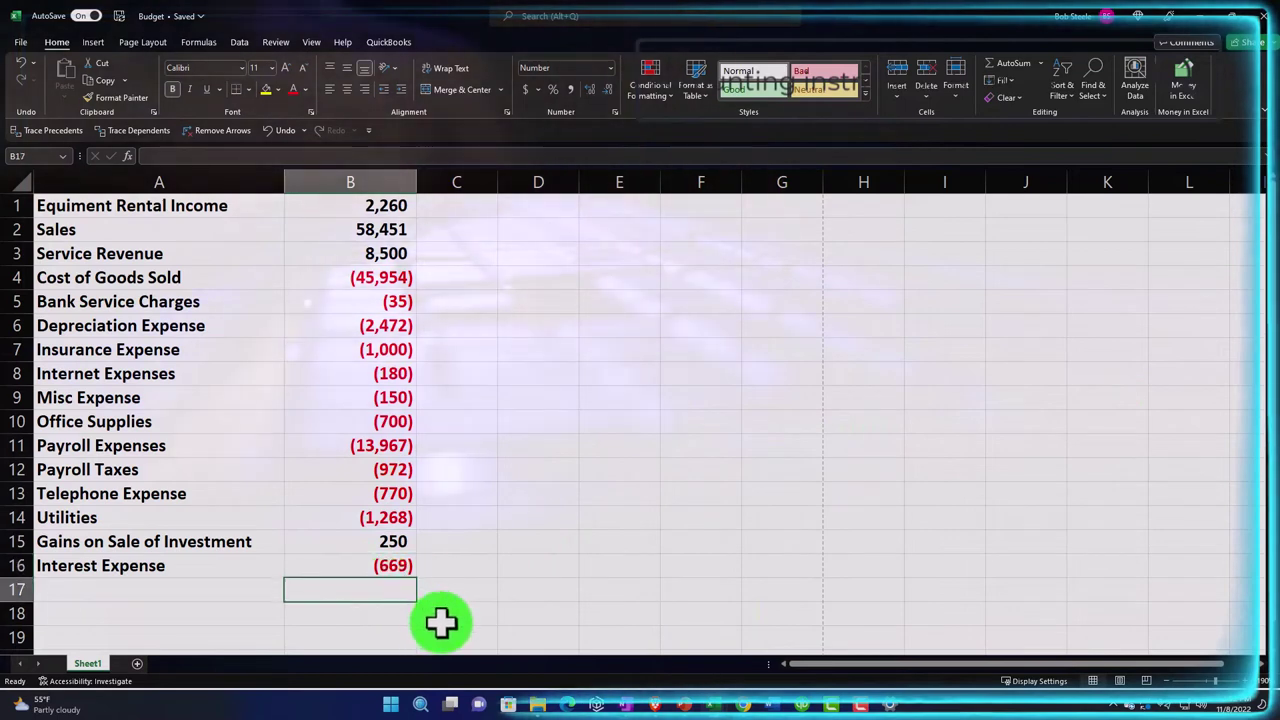
pyautogui.write('=sum(B1:B16')
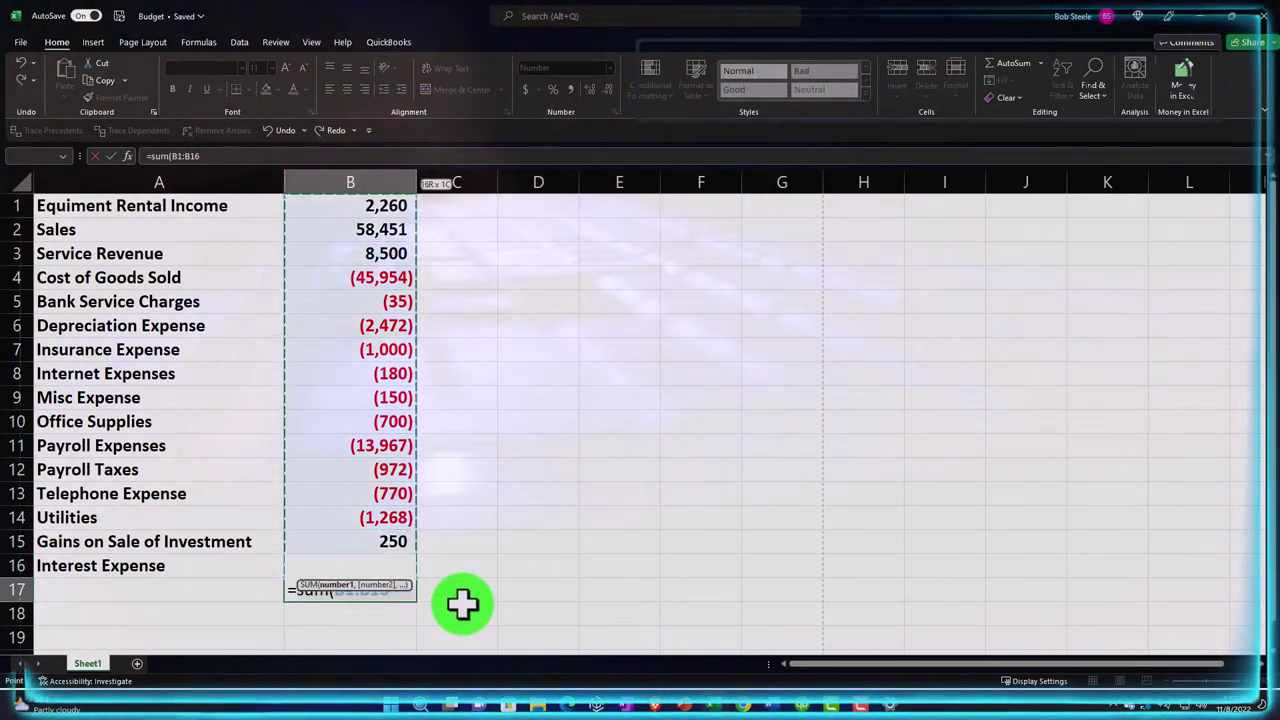
pyautogui.press('Return')
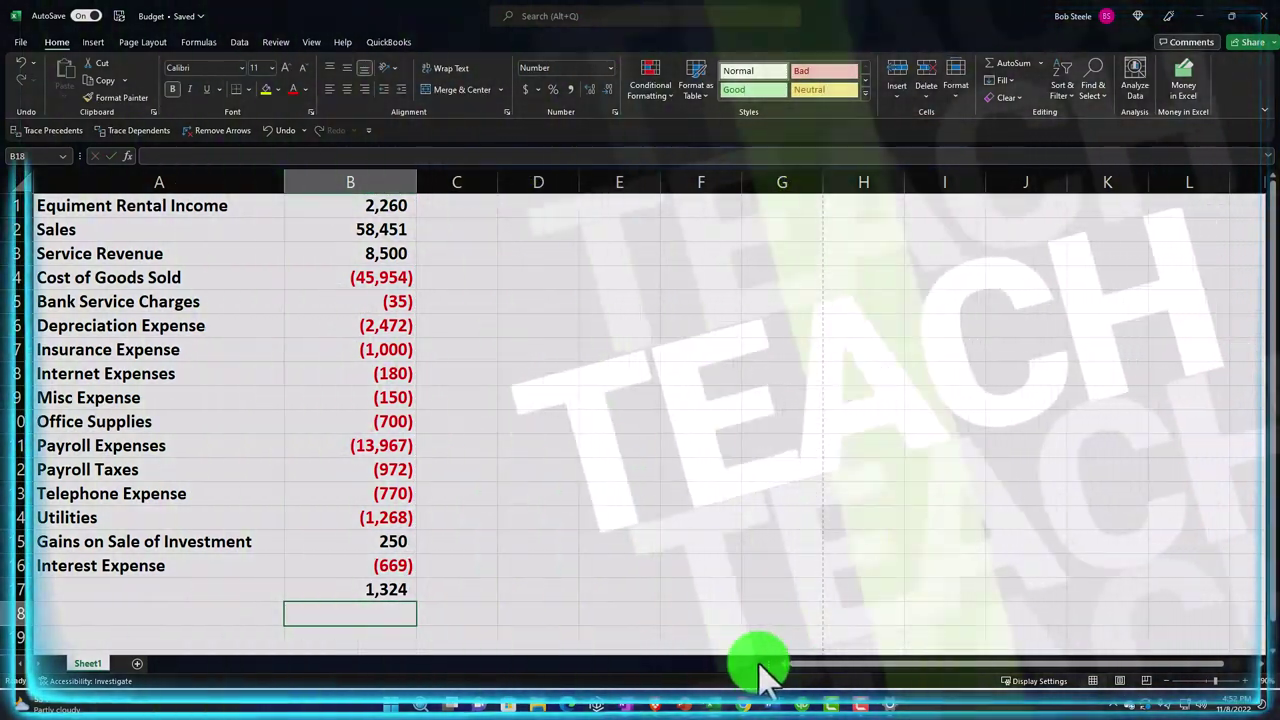
pyautogui.click(810, 705)
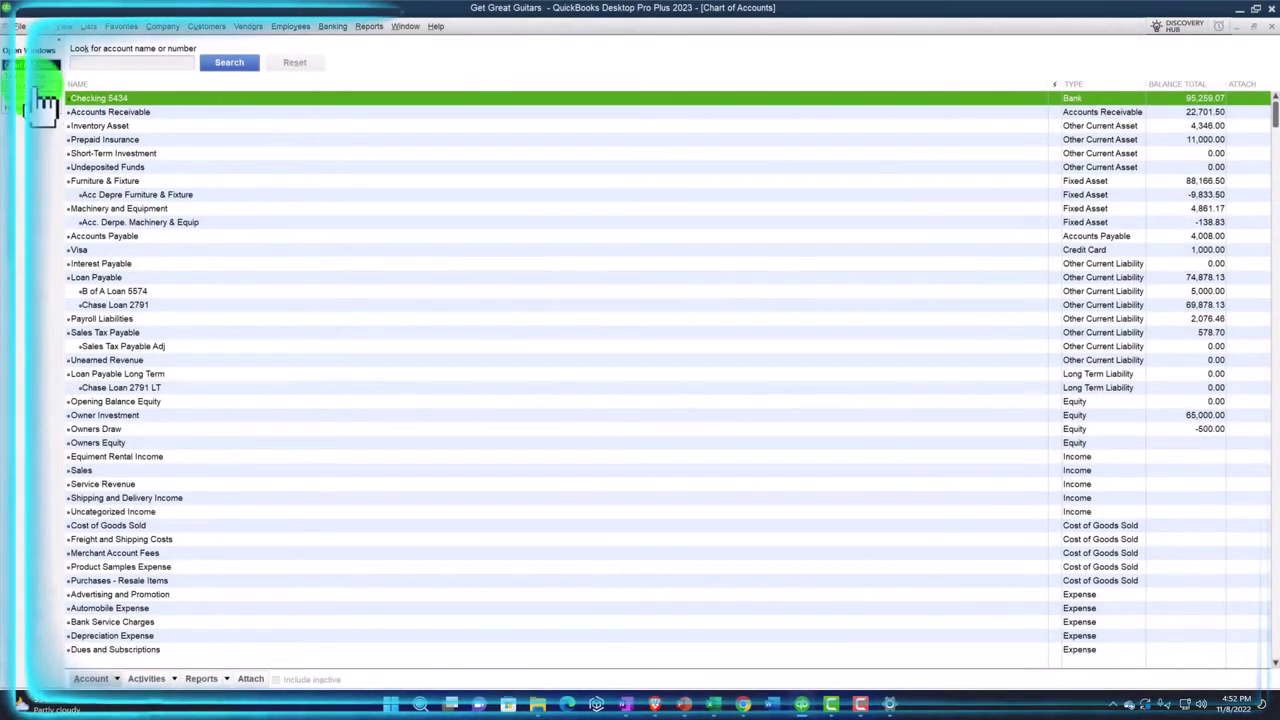
# Bring up the Profit & Loss report from the Open Windows panel.
pyautogui.click(43, 95)
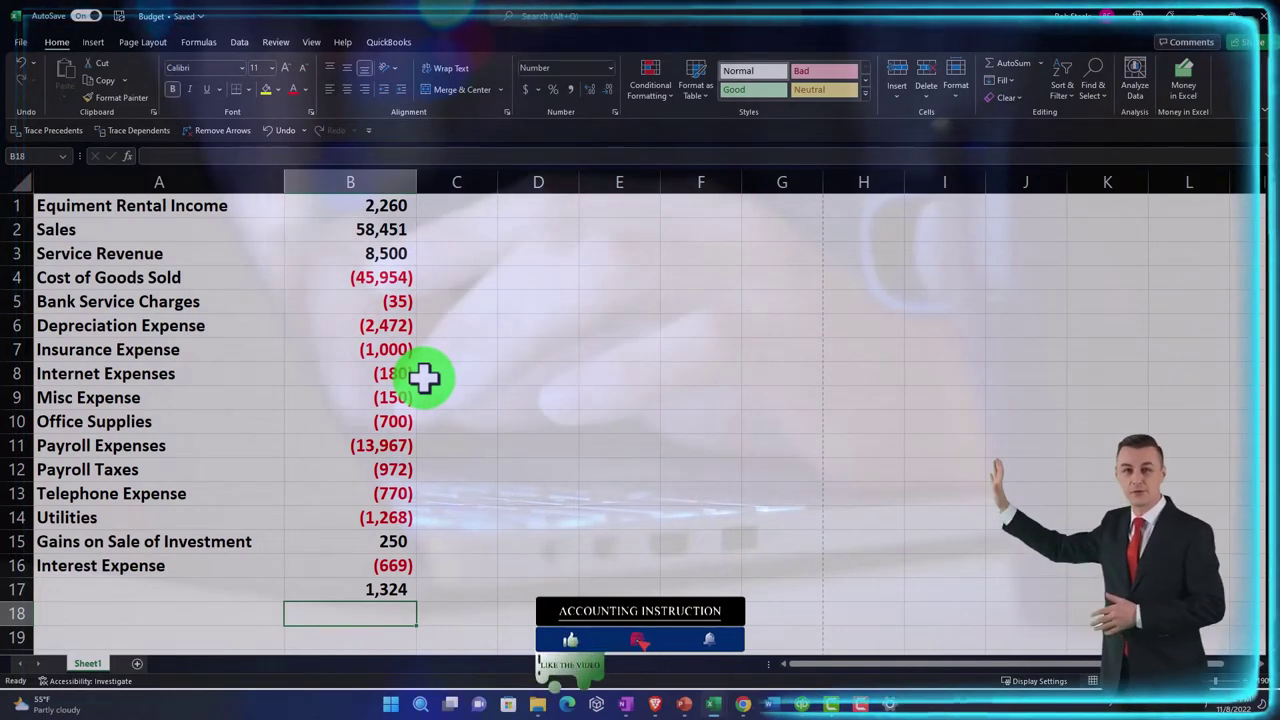
# Delete the 1,324 total from cell B17.
pyautogui.press('Up')
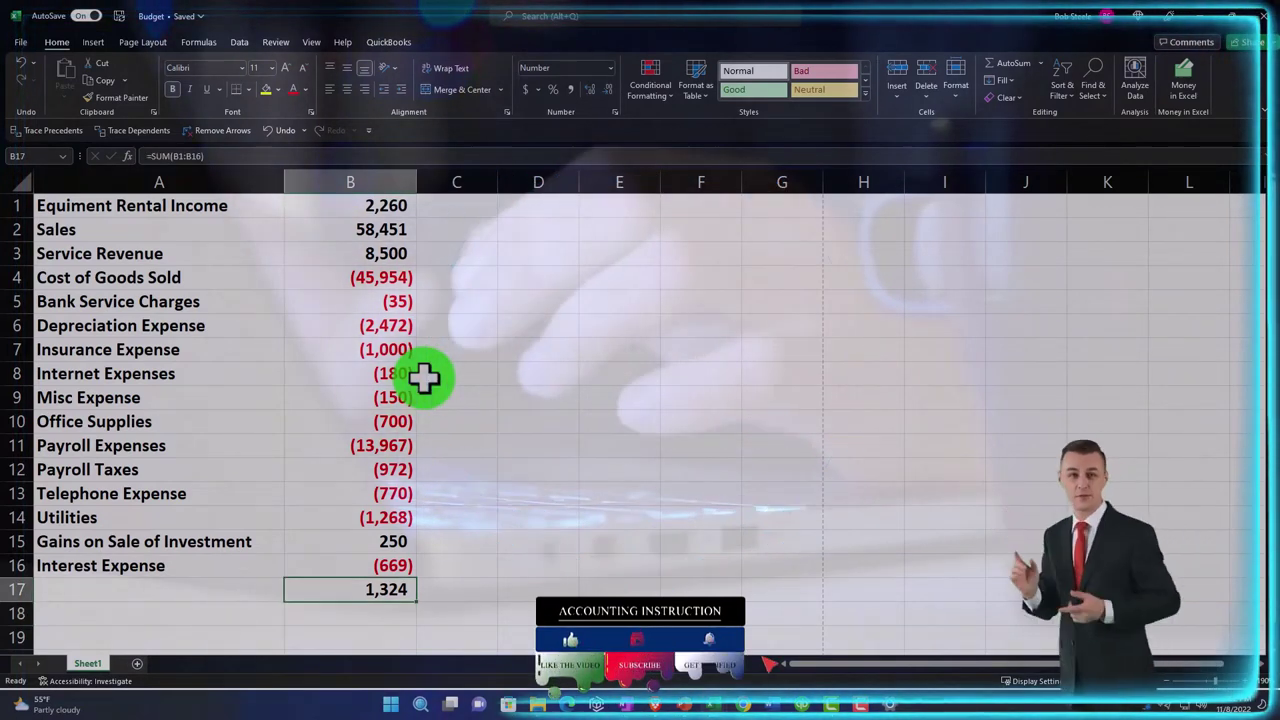
pyautogui.press('Delete')
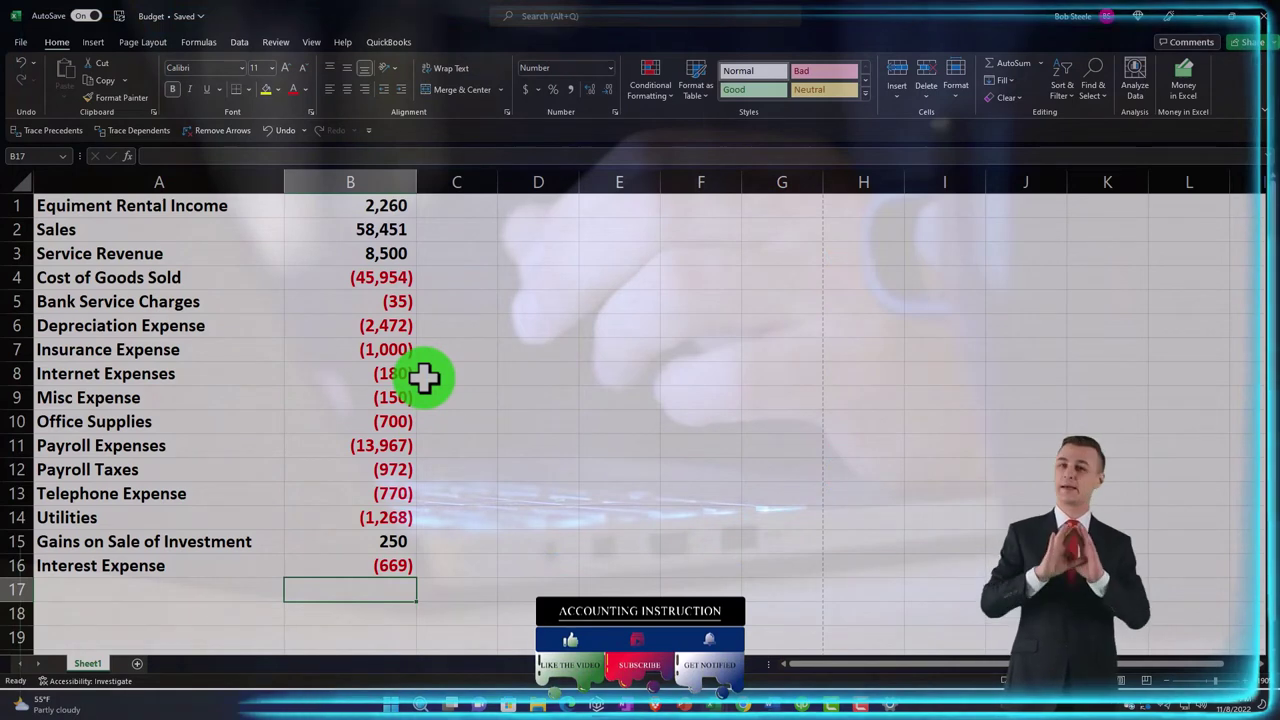